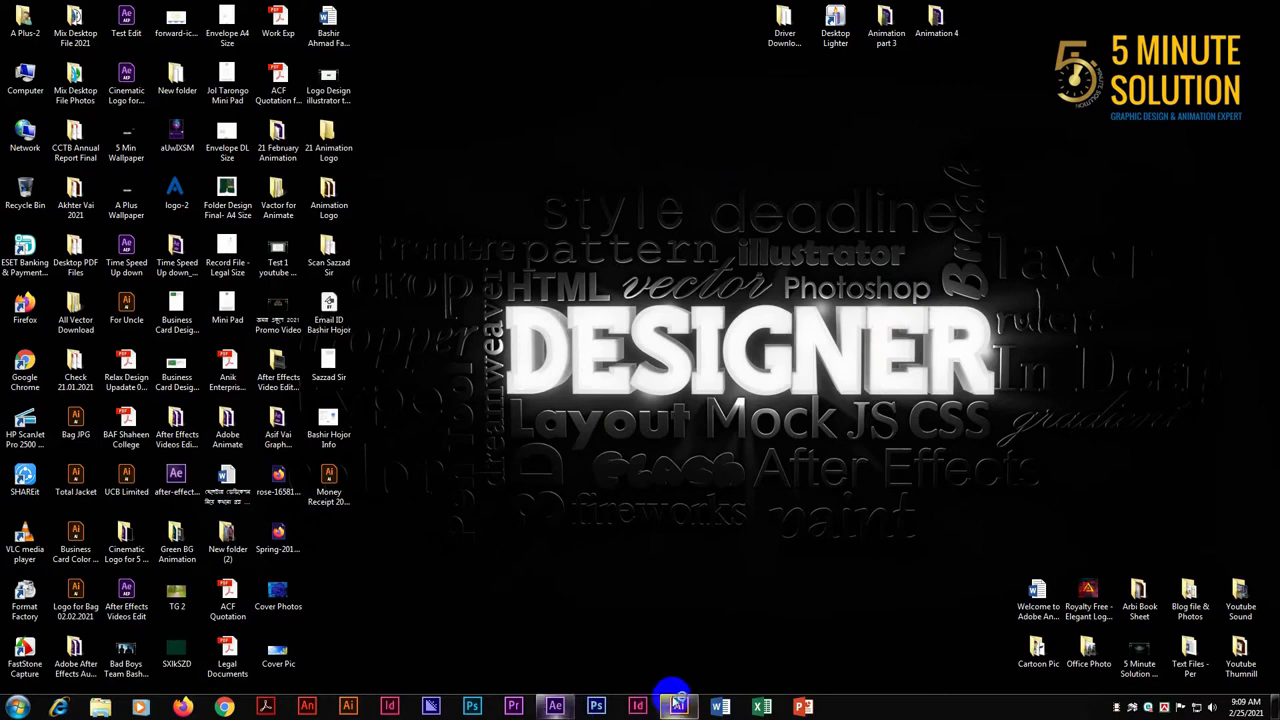
Switch to Illustrator and copy the Bengali Ekusher 21 logo from the Ekuse Mascot document into the CMYK document beside the blank artboard
{"action": "mouse_move", "coordinate": [675, 704]}
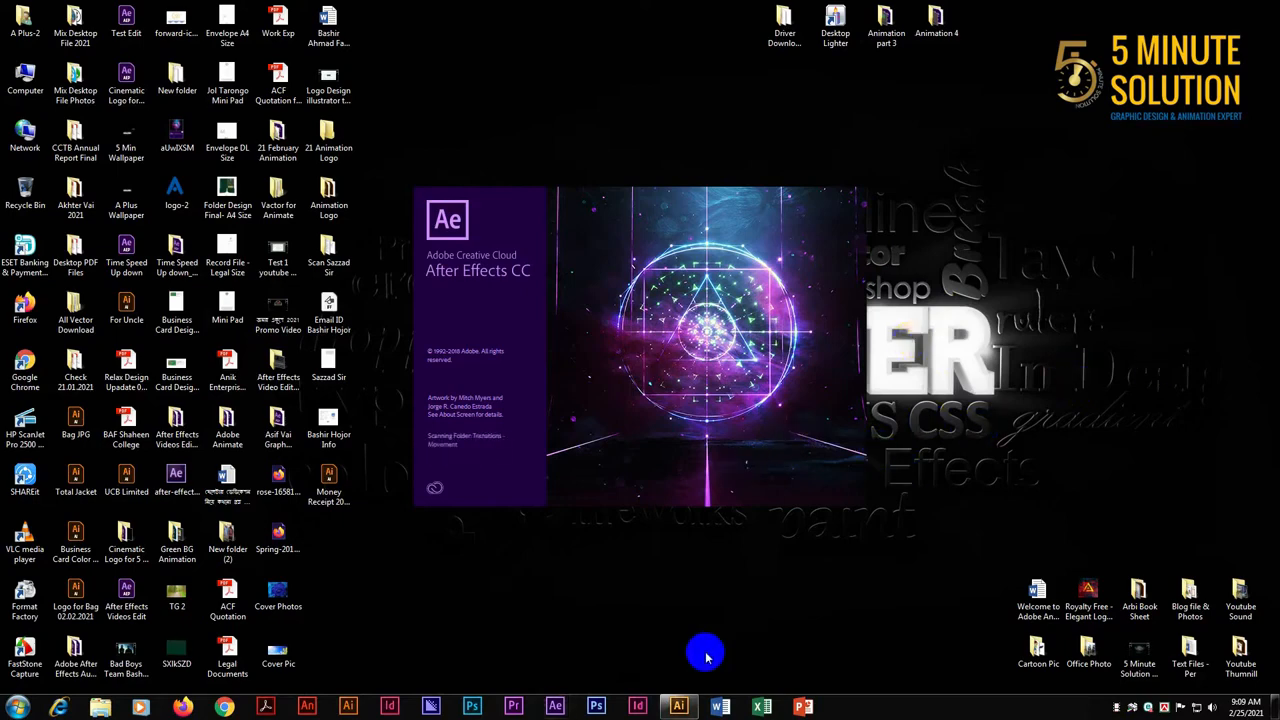
{"action": "left_click", "coordinate": [684, 698]}
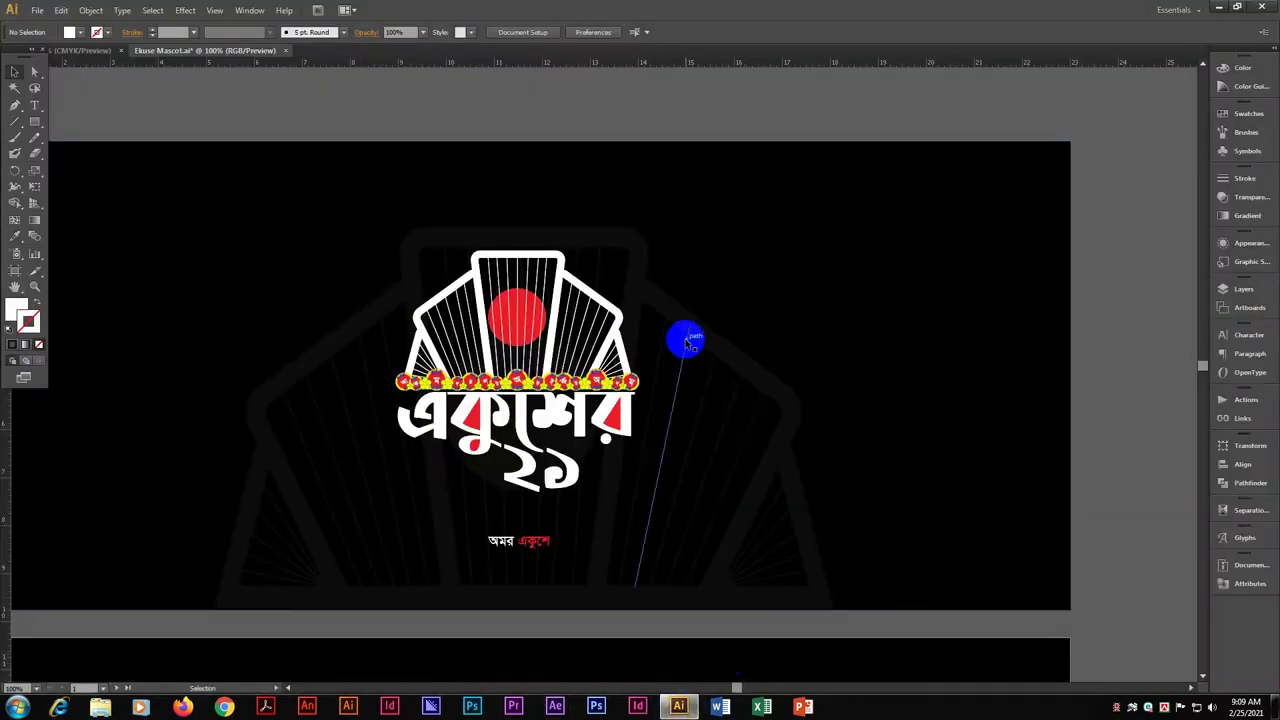
{"action": "left_click", "coordinate": [580, 402]}
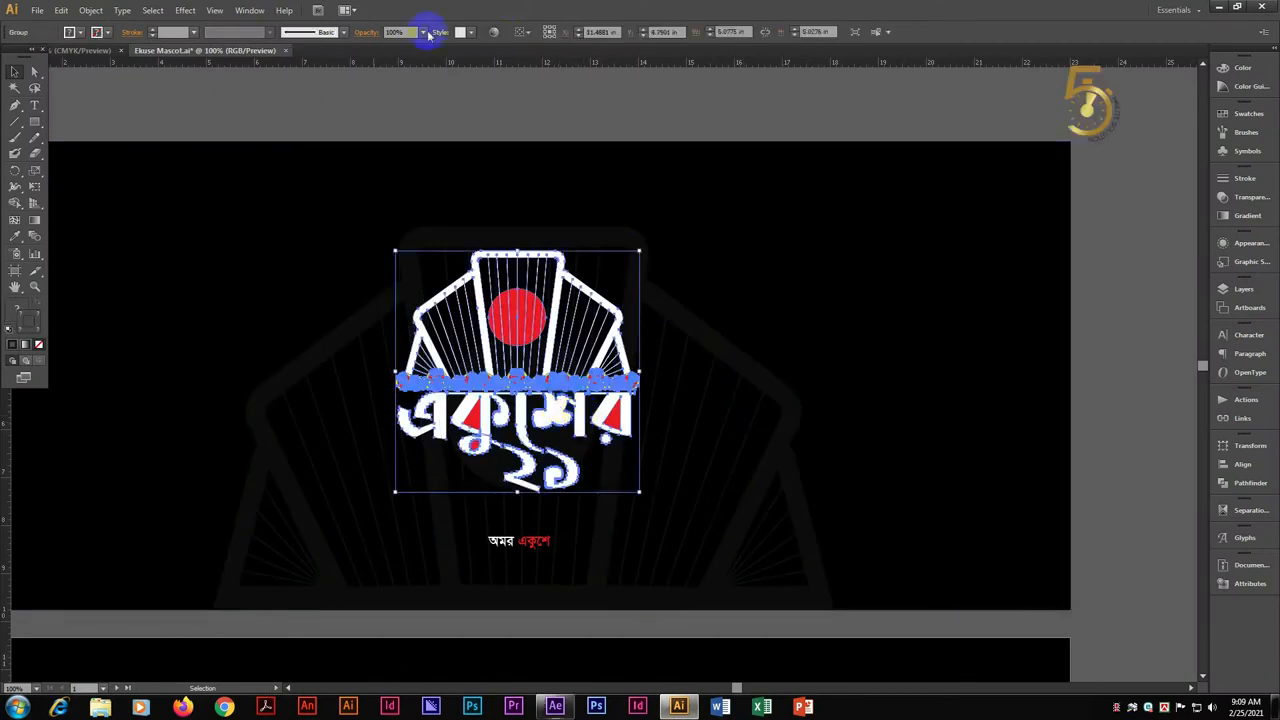
{"action": "left_click", "coordinate": [384, 96]}
{"action": "left_click", "coordinate": [562, 333]}
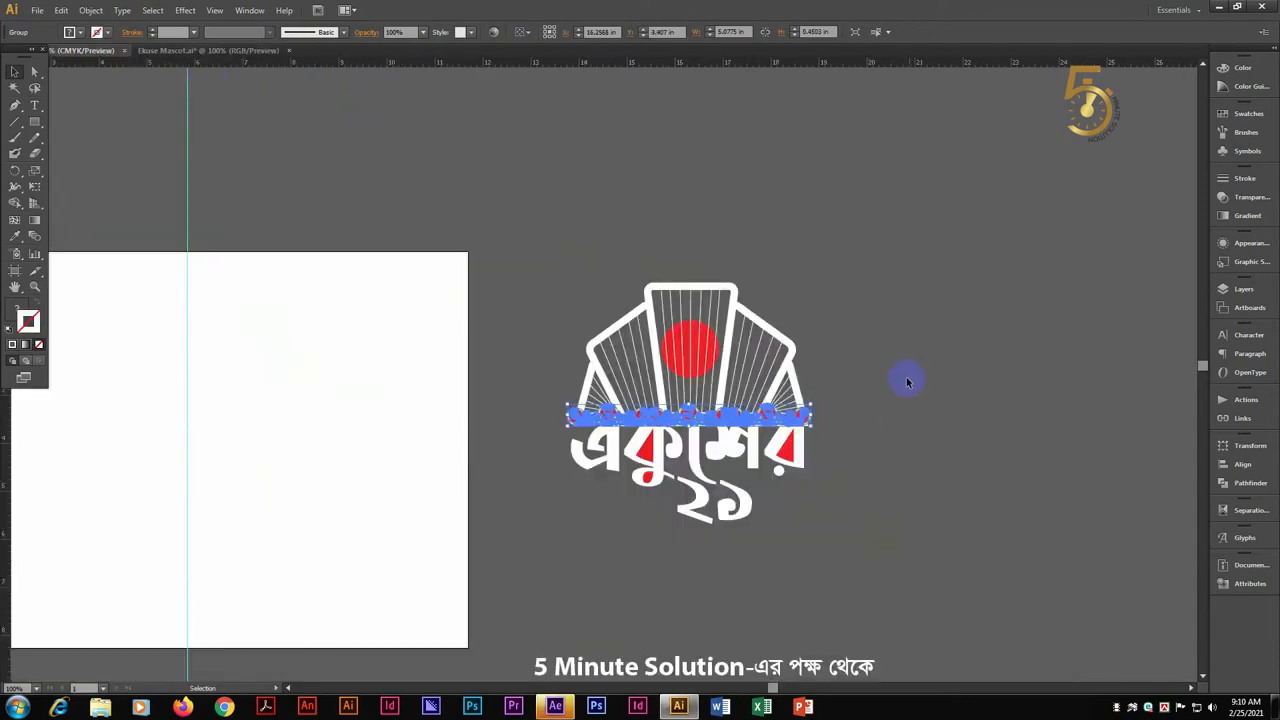
Select all parts of the logo beside the artboard and enlarge them together proportionally
{"action": "left_click_drag", "start_coordinate": [568, 292], "coordinate": [825, 511]}
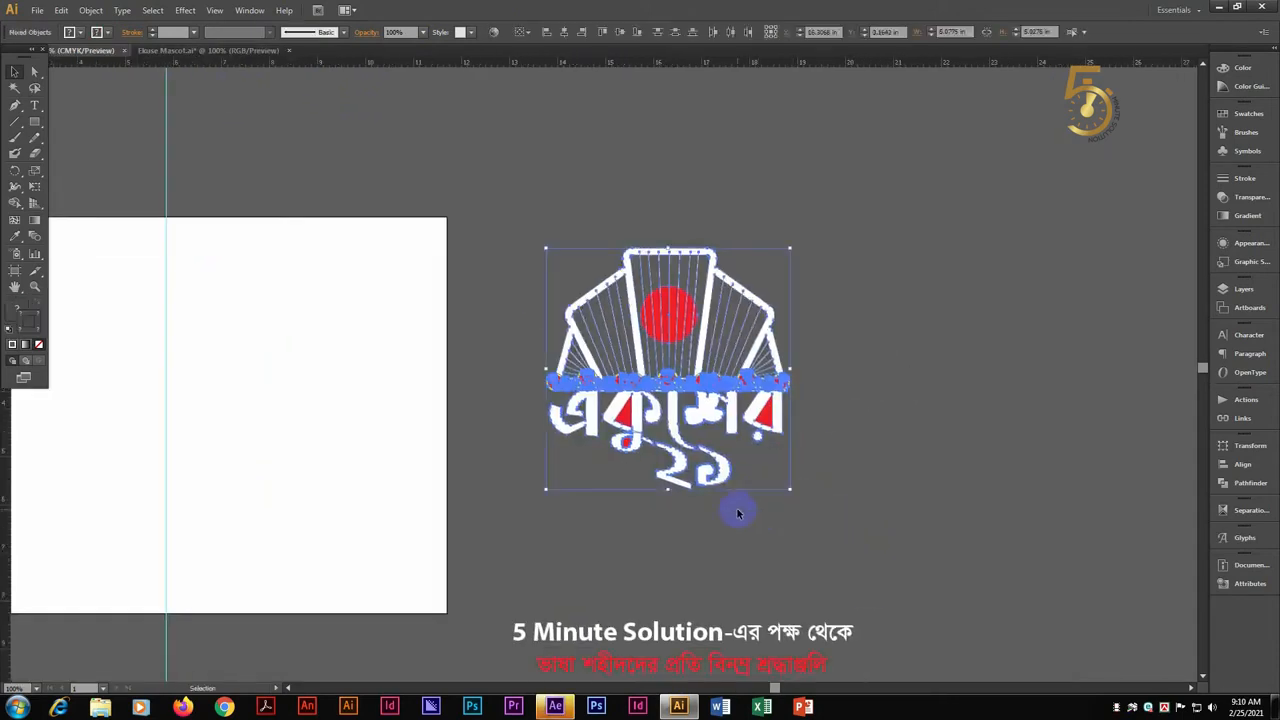
{"action": "left_click", "coordinate": [792, 489]}
{"action": "left_click_drag", "start_coordinate": [910, 585], "coordinate": [857, 553]}
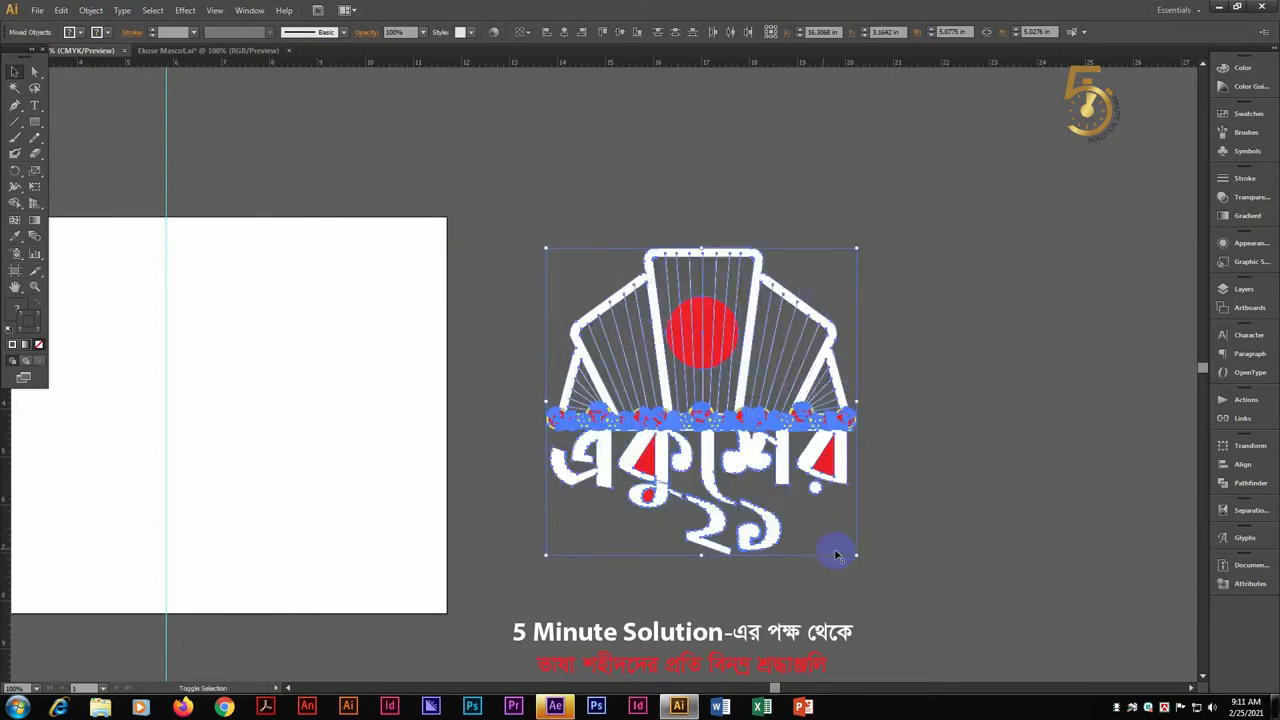
{"action": "left_click", "coordinate": [668, 270]}
{"action": "left_click_drag", "start_coordinate": [772, 344], "coordinate": [779, 336]}
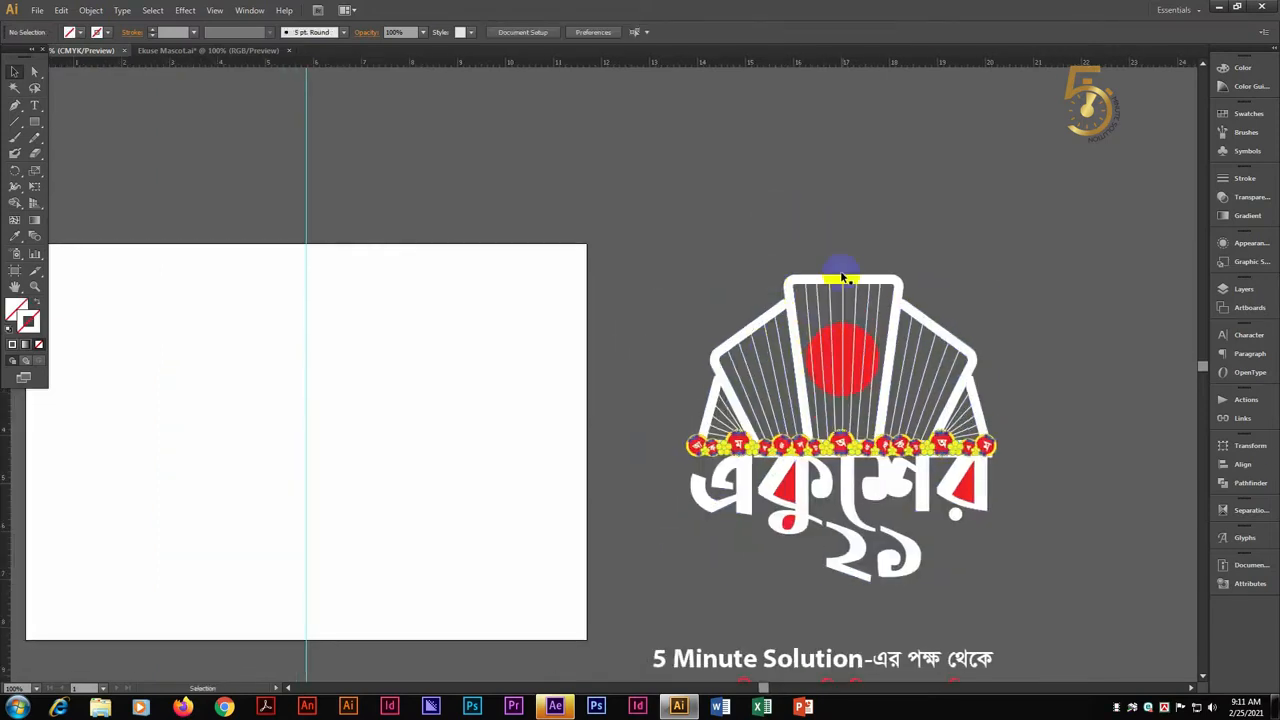
Move the logo's white outline frame onto the artboard and centre it on the vertical guide
{"action": "left_click_drag", "start_coordinate": [857, 285], "coordinate": [324, 309]}
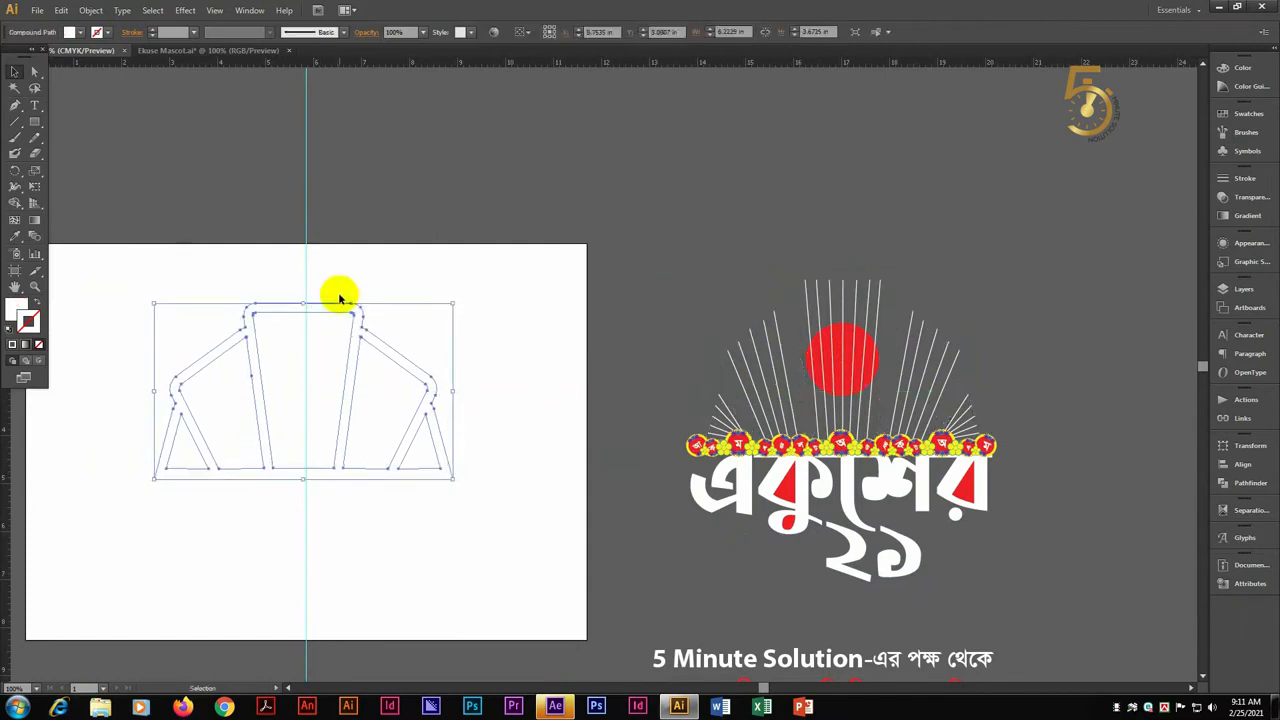
{"action": "key", "text": "Right"}
{"action": "key", "text": "Right"}
{"action": "key", "text": "Right"}
{"action": "left_click_drag", "start_coordinate": [292, 227], "coordinate": [377, 494]}
{"action": "left_click_drag", "start_coordinate": [348, 418], "coordinate": [380, 400]}
Start exporting the artwork in PNG format and delete the old Line 1-01 file from the Animation Logo folder
{"action": "left_click", "coordinate": [37, 11]}
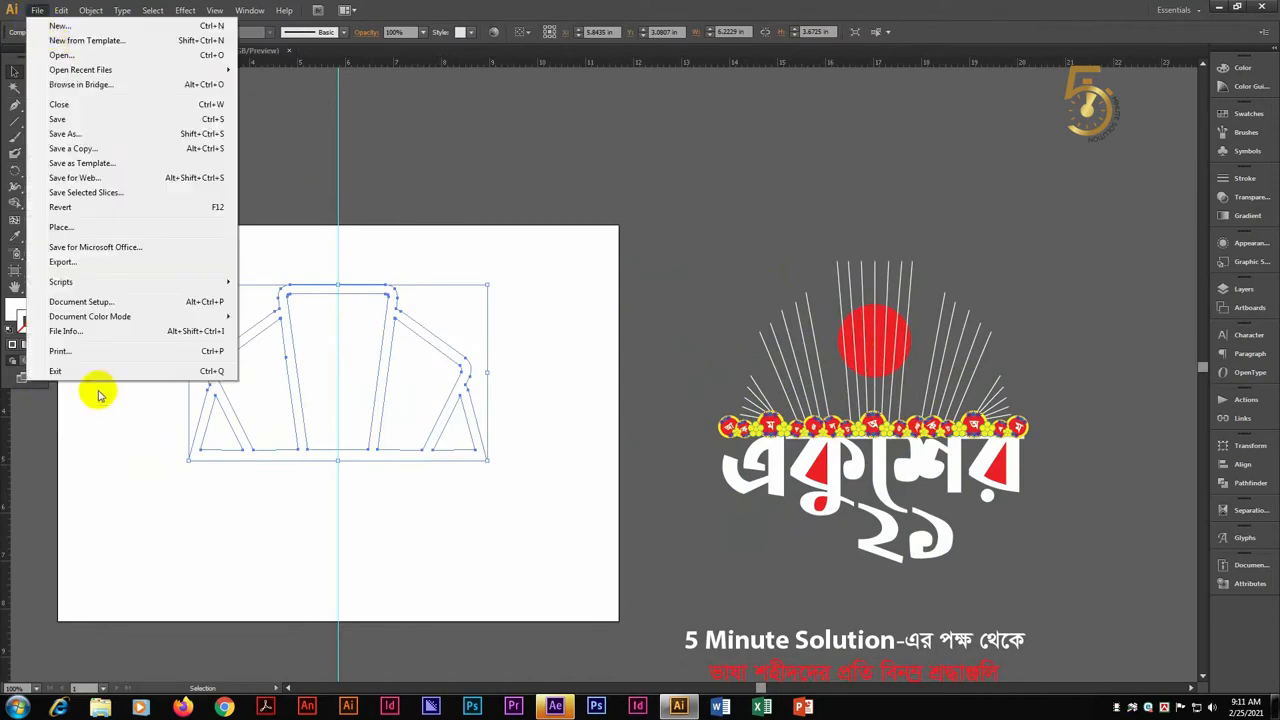
{"action": "left_click", "coordinate": [97, 329]}
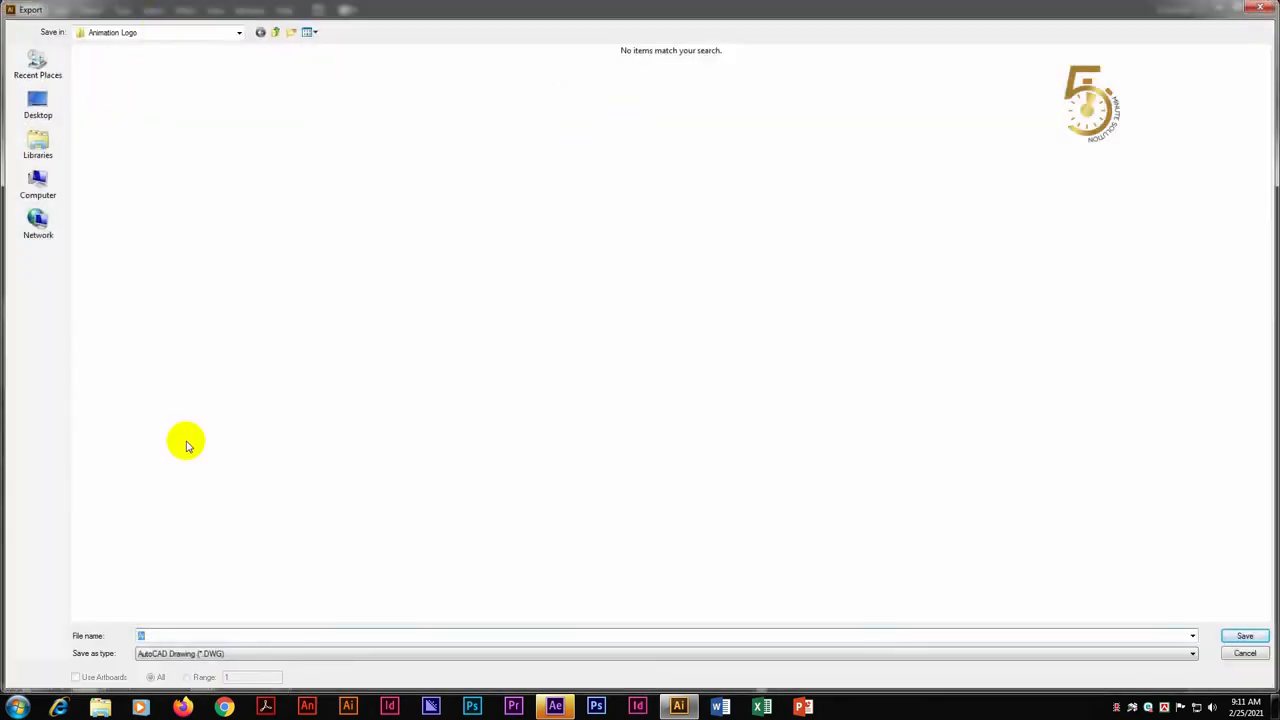
{"action": "left_click", "coordinate": [175, 660]}
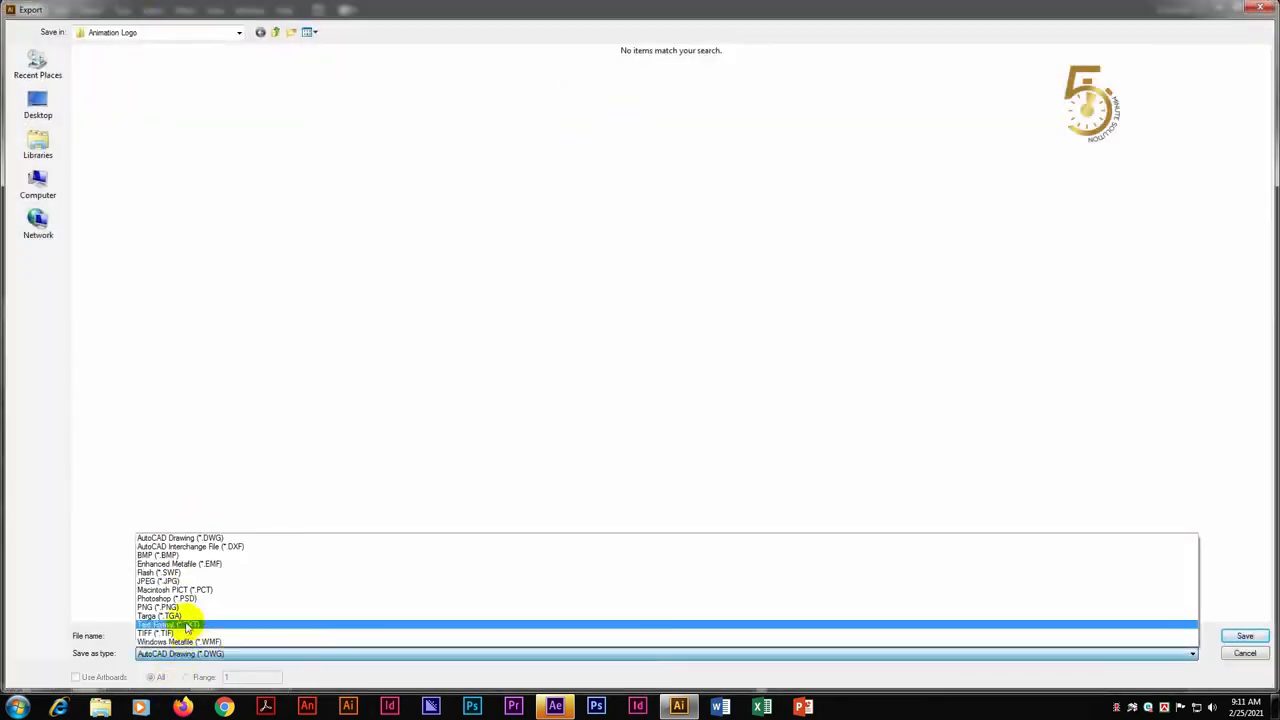
{"action": "left_click", "coordinate": [177, 606]}
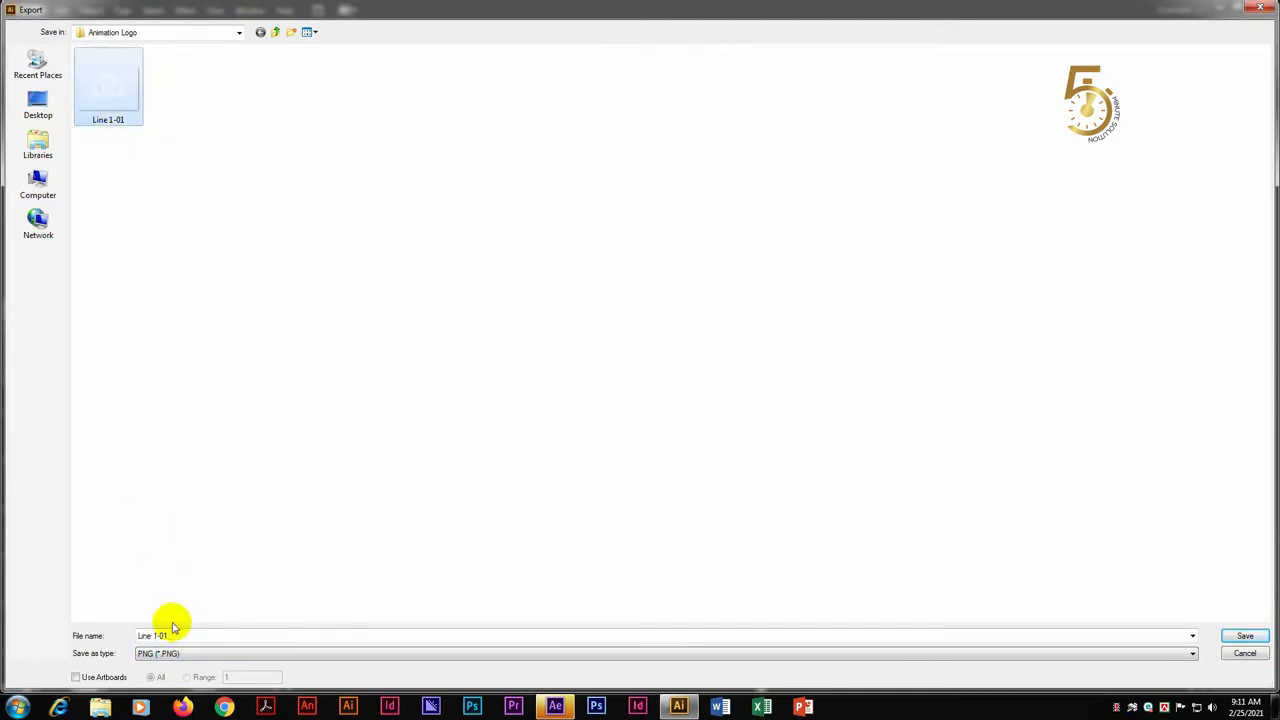
{"action": "left_click", "coordinate": [102, 94]}
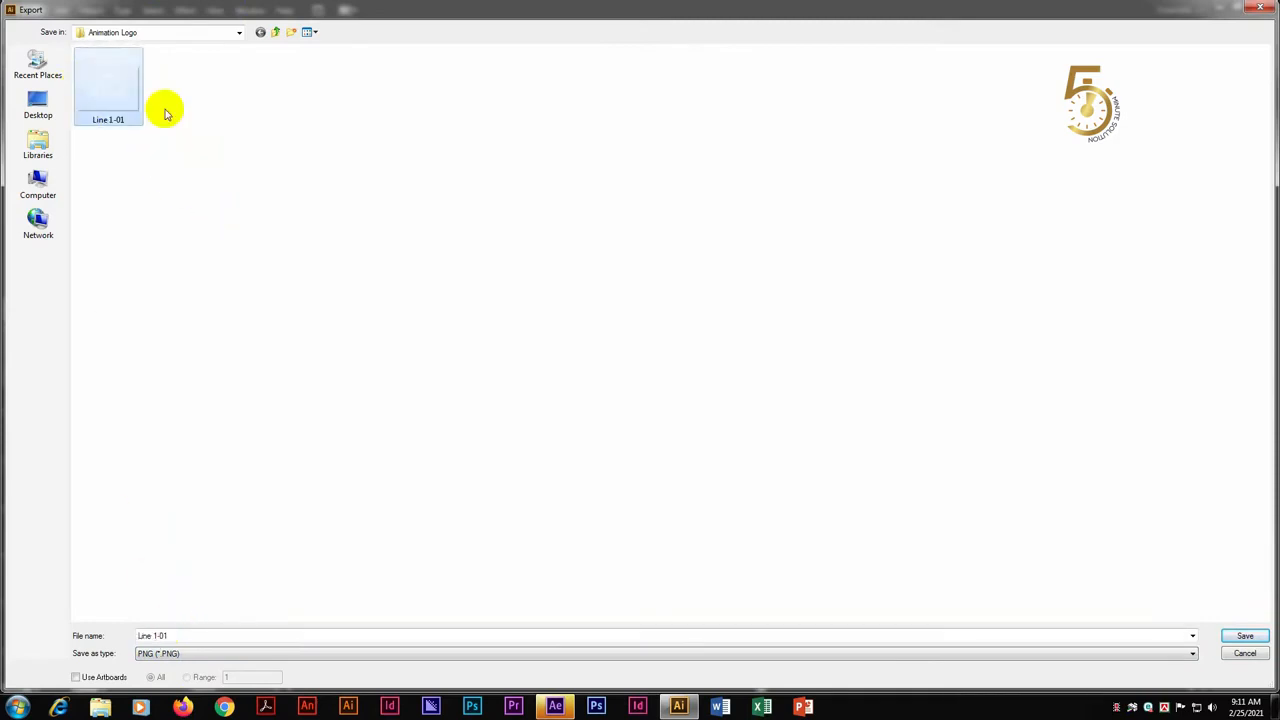
{"action": "key", "text": "Delete"}
{"action": "key", "text": "Return"}
Export the frame artboard as a PNG named Line 1 at 471 ppi with a transparent background
{"action": "left_click", "coordinate": [203, 635]}
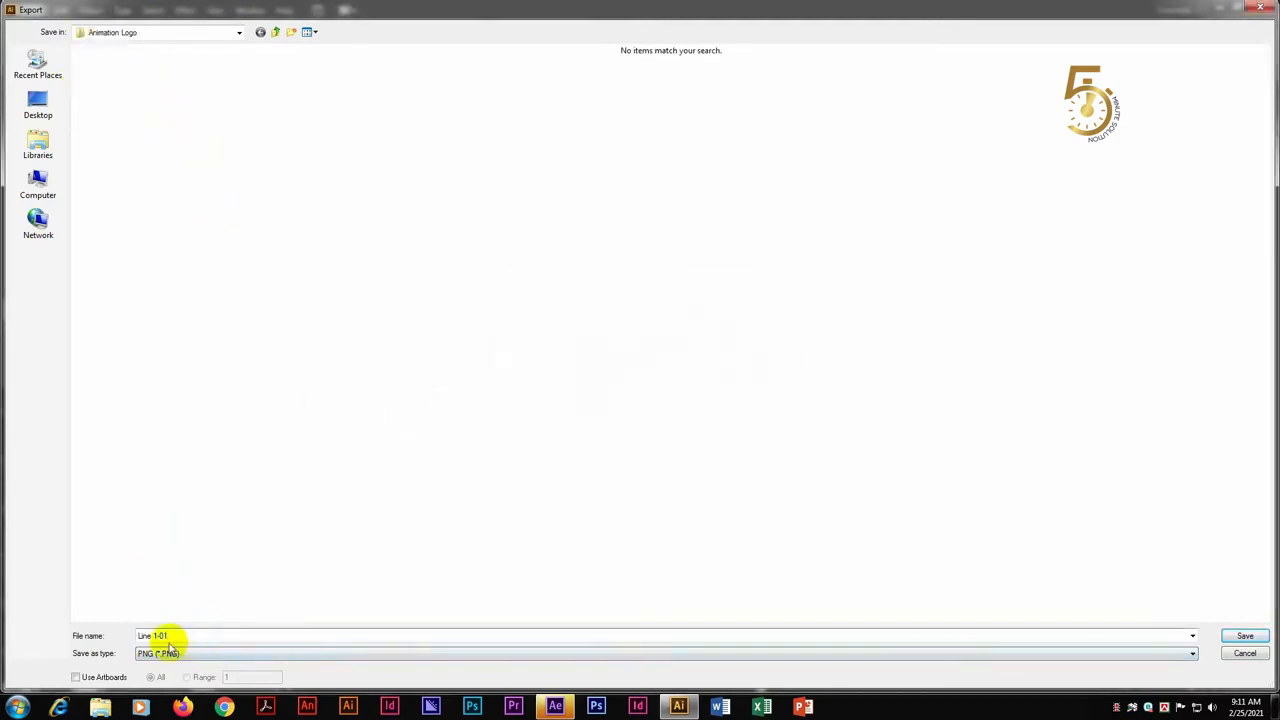
{"action": "key", "text": "BackSpace"}
{"action": "key", "text": "BackSpace"}
{"action": "key", "text": "BackSpace"}
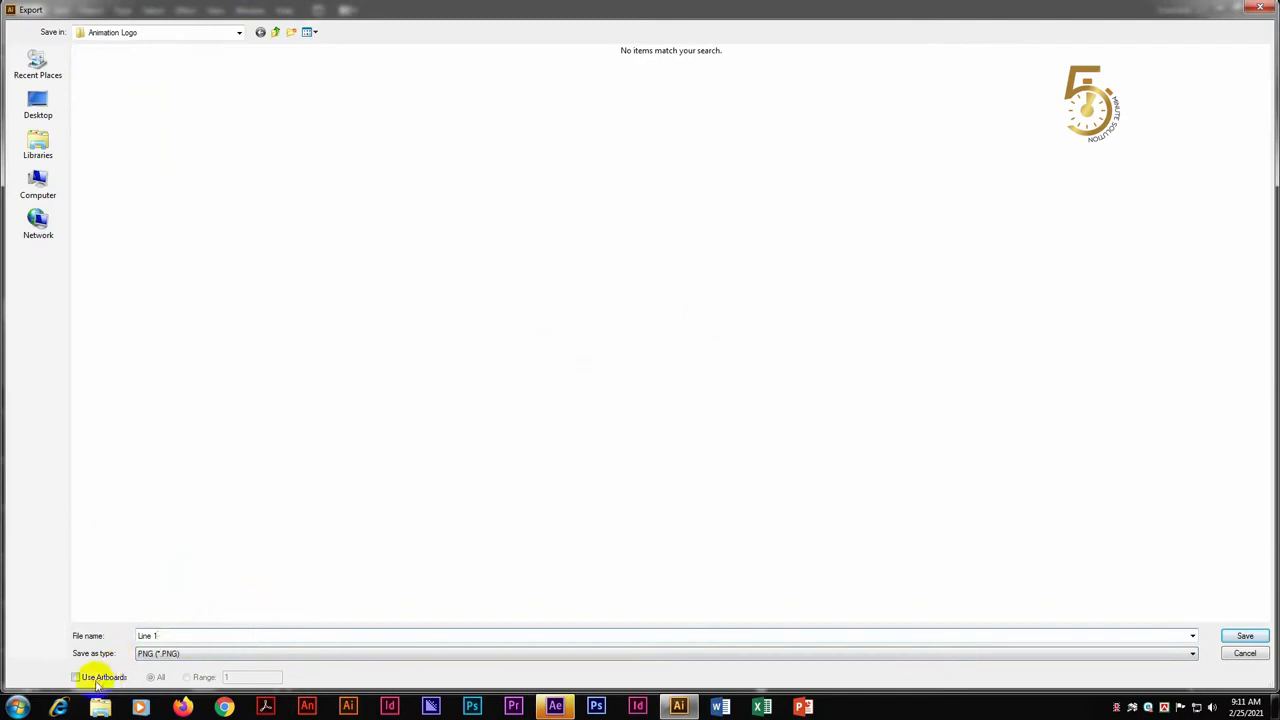
{"action": "left_click", "coordinate": [190, 638]}
{"action": "left_click", "coordinate": [1262, 636]}
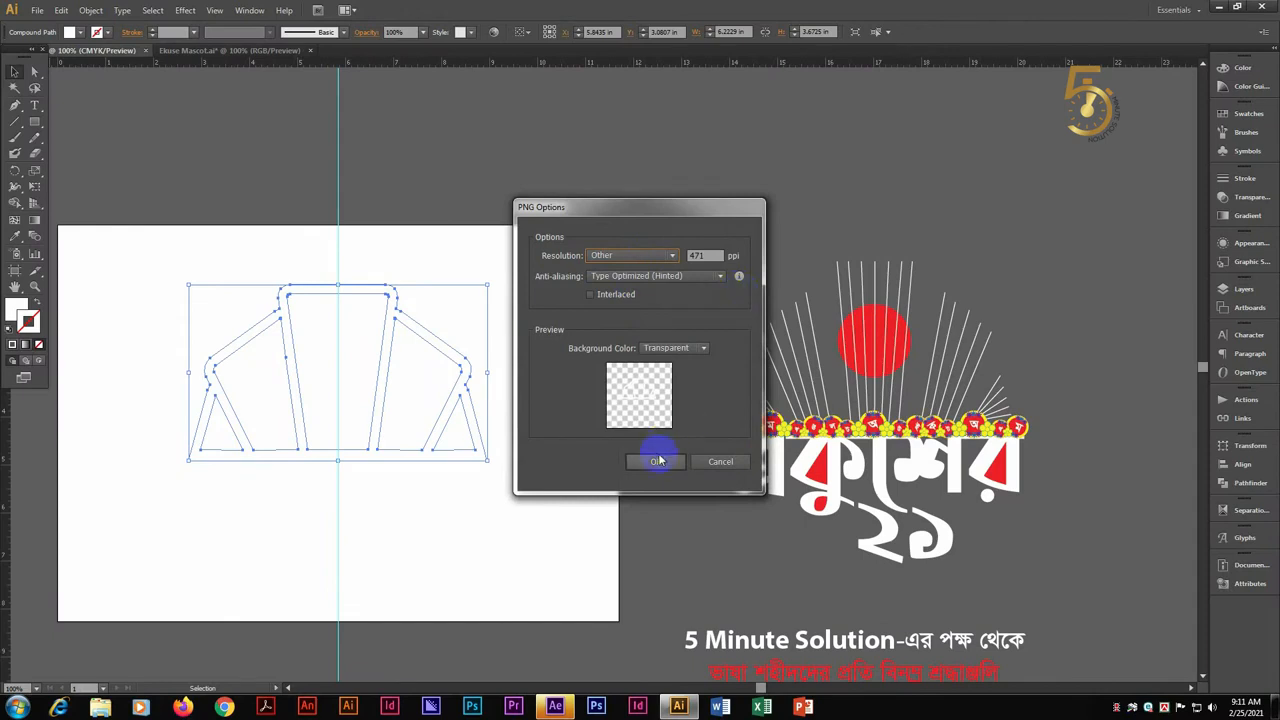
{"action": "left_click", "coordinate": [657, 460]}
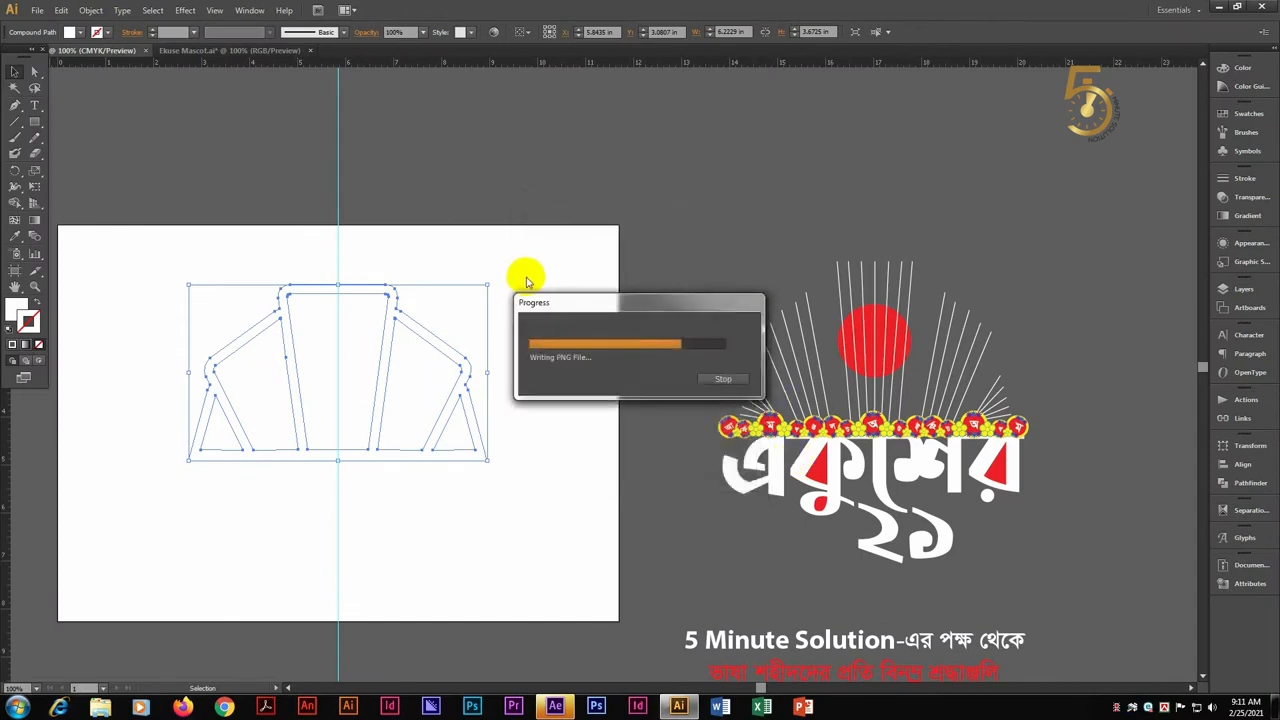
Replace the outline frame on the artboard with the group of radiating thin lines, centred on the guide
{"action": "key", "text": "Delete"}
{"action": "left_click_drag", "start_coordinate": [928, 256], "coordinate": [905, 284]}
{"action": "left_click_drag", "start_coordinate": [910, 377], "coordinate": [360, 411]}
{"action": "key", "text": "shift+Right"}
{"action": "key", "text": "shift+Right"}
Export the radiating lines as a PNG named Strock in the Animation Logo folder
{"action": "left_click", "coordinate": [37, 10]}
{"action": "left_click", "coordinate": [90, 264]}
{"action": "type", "text": "S"}
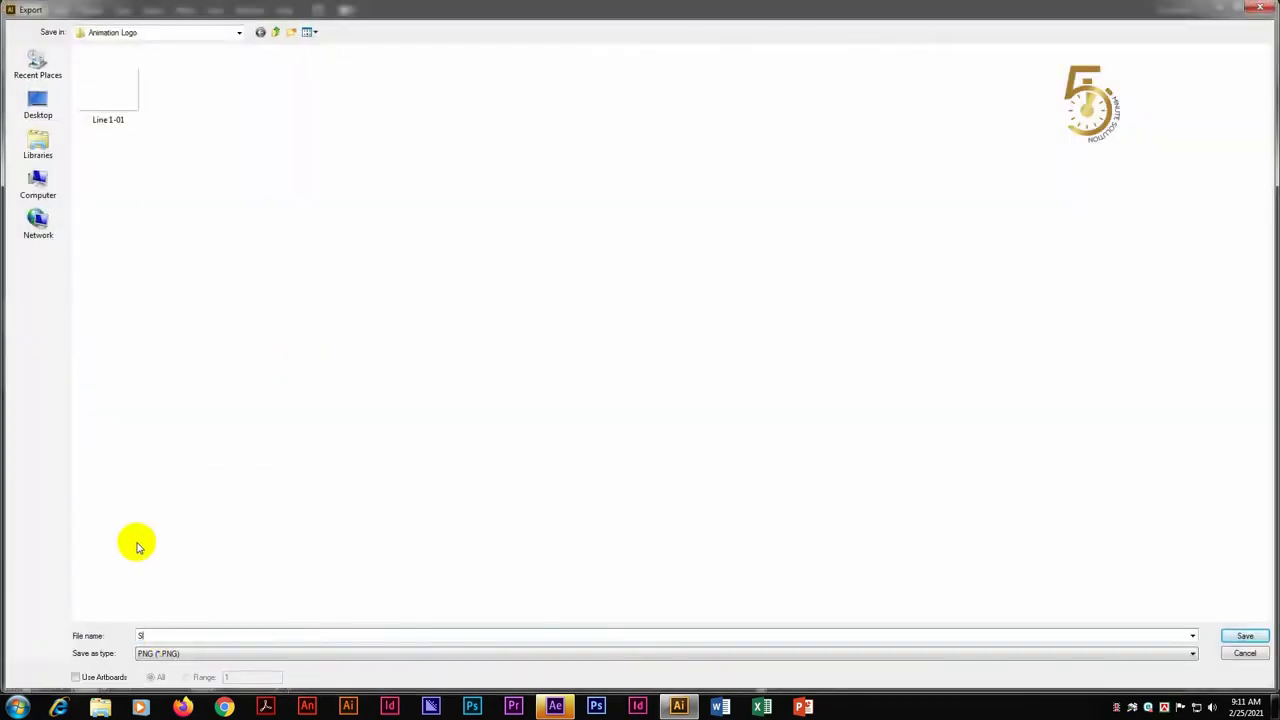
{"action": "type", "text": "trock"}
{"action": "key", "text": "Return"}
{"action": "left_click", "coordinate": [651, 457]}
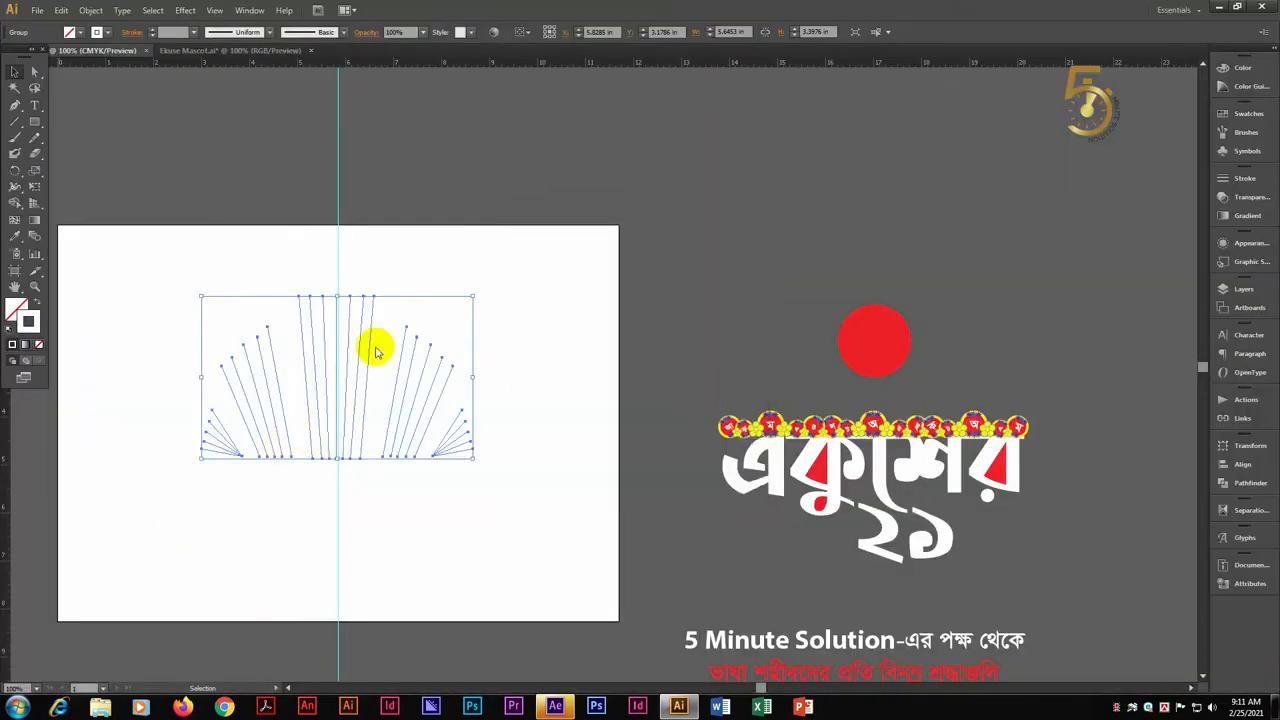
Replace the lines with the red circle centred on the guide and export it as a PNG named RED
{"action": "key", "text": "Delete"}
{"action": "left_click_drag", "start_coordinate": [871, 347], "coordinate": [335, 363]}
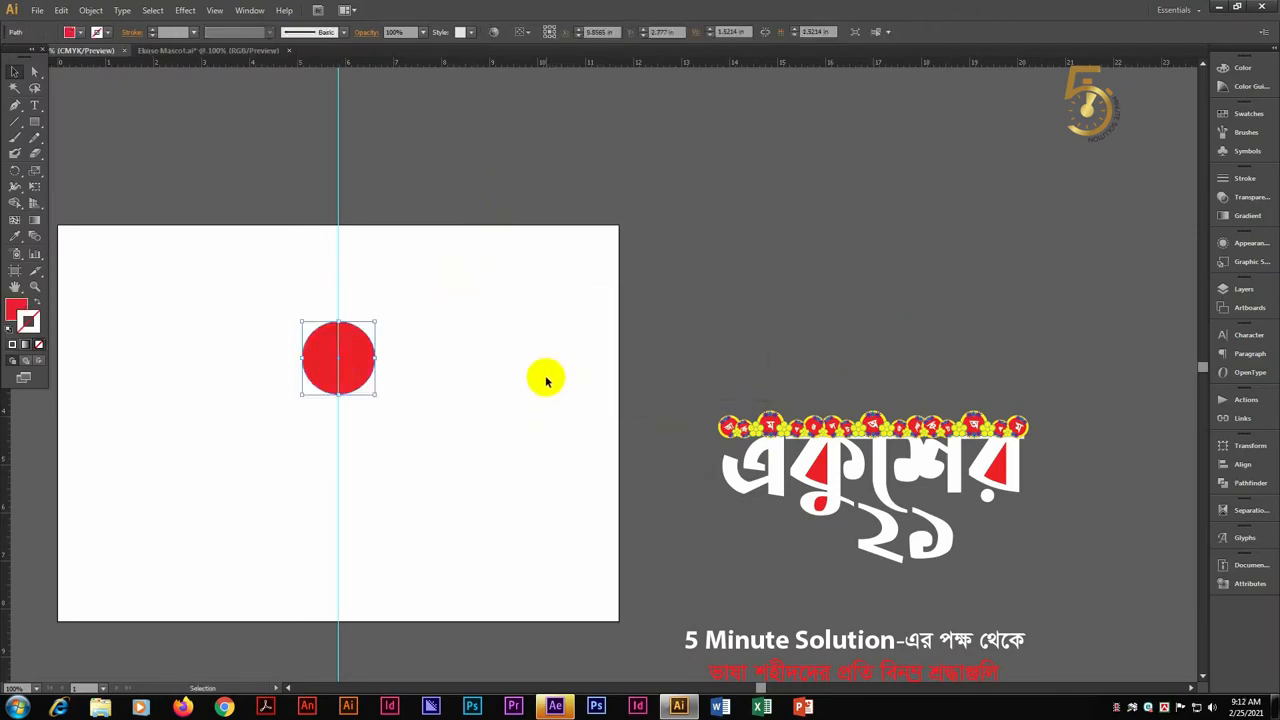
{"action": "left_click", "coordinate": [45, 13]}
{"action": "left_click", "coordinate": [169, 297]}
{"action": "type", "text": "RE"}
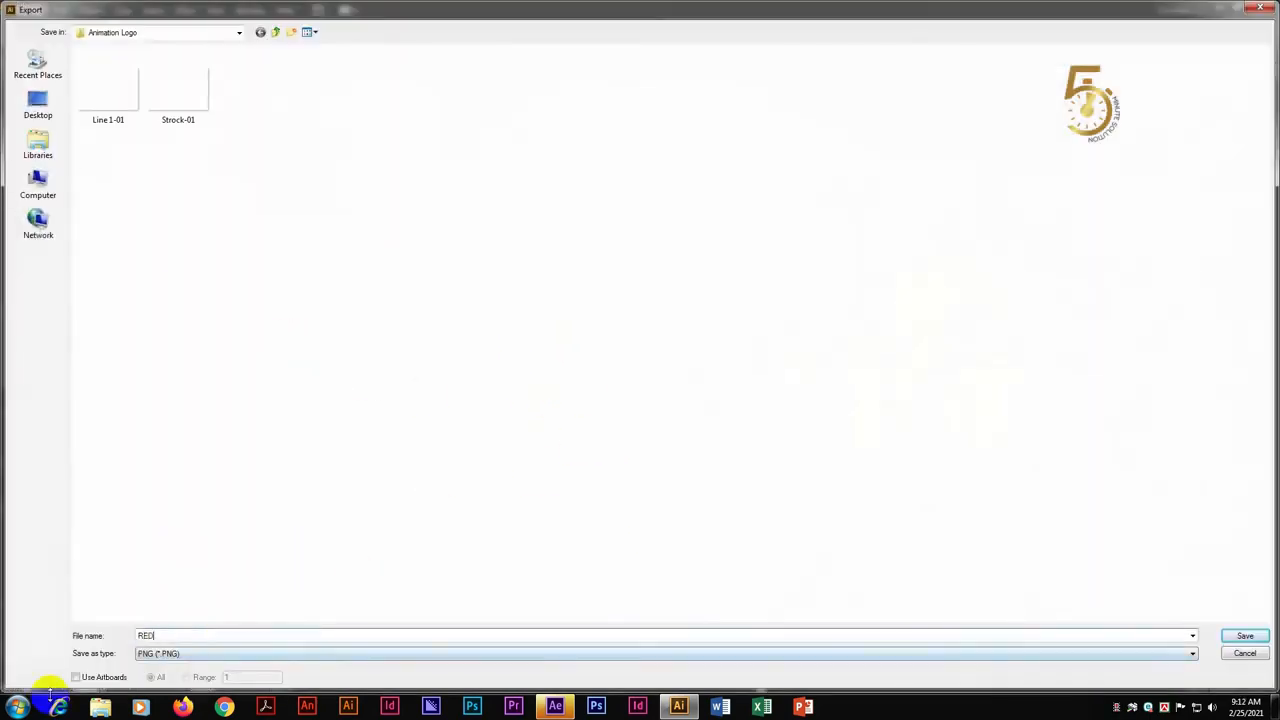
{"action": "type", "text": "D"}
{"action": "key", "text": "Return"}
{"action": "key", "text": "Return"}
Replace the red circle with the flower strip on the artboard and export it as a PNG named Flower
{"action": "key", "text": "Delete"}
{"action": "left_click_drag", "start_coordinate": [869, 427], "coordinate": [334, 362]}
{"action": "left_click", "coordinate": [262, 270]}
{"action": "left_click", "coordinate": [37, 11]}
{"action": "left_click", "coordinate": [170, 297]}
{"action": "type", "text": "Flower"}
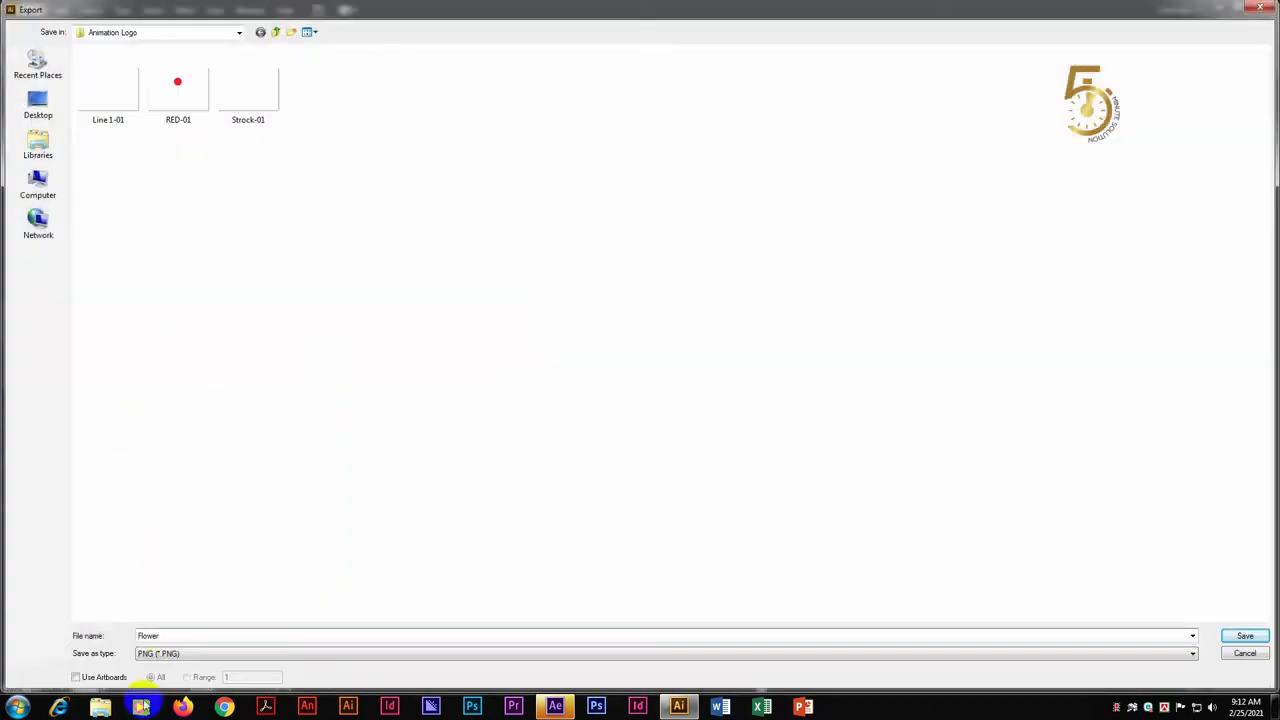
{"action": "key", "text": "Return"}
{"action": "left_click", "coordinate": [656, 460]}
Replace the flower strip with the Bengali lettering centred on the guide and export it as a PNG named 21
{"action": "left_click", "coordinate": [480, 361]}
{"action": "key", "text": "Delete"}
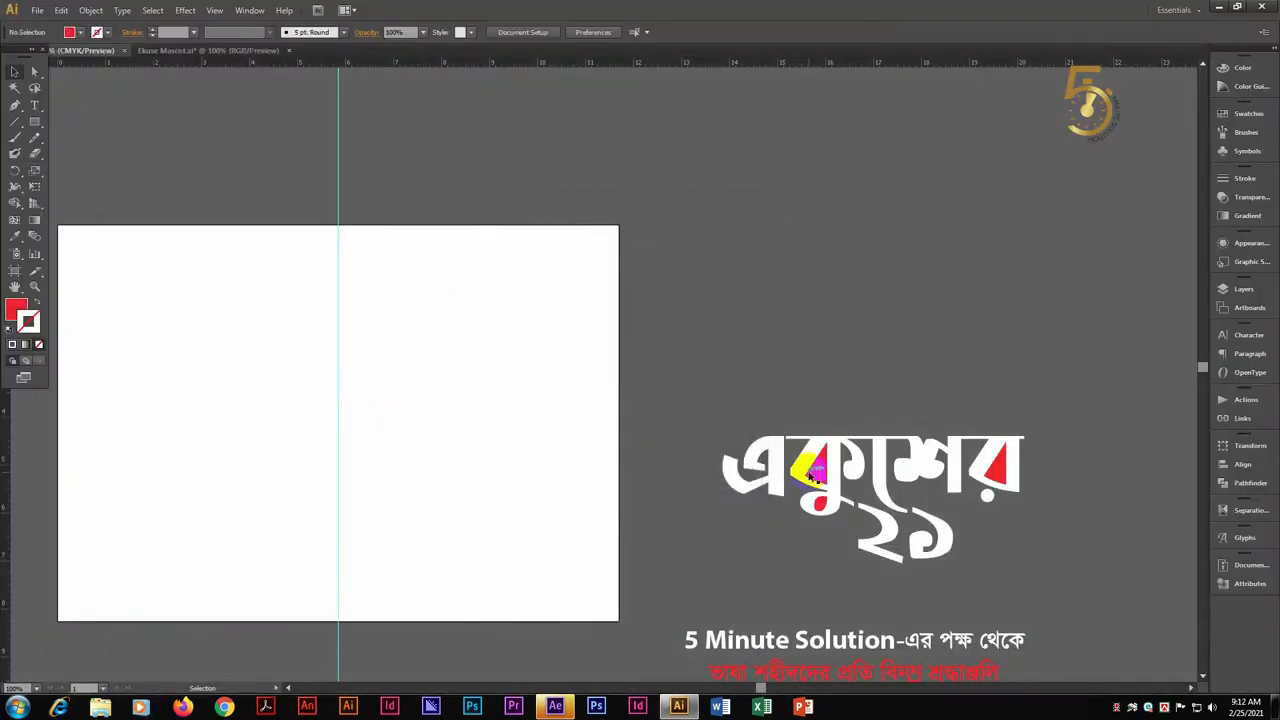
{"action": "left_click_drag", "start_coordinate": [915, 514], "coordinate": [379, 440]}
{"action": "left_click", "coordinate": [37, 11]}
{"action": "left_click", "coordinate": [170, 297]}
{"action": "type", "text": "21"}
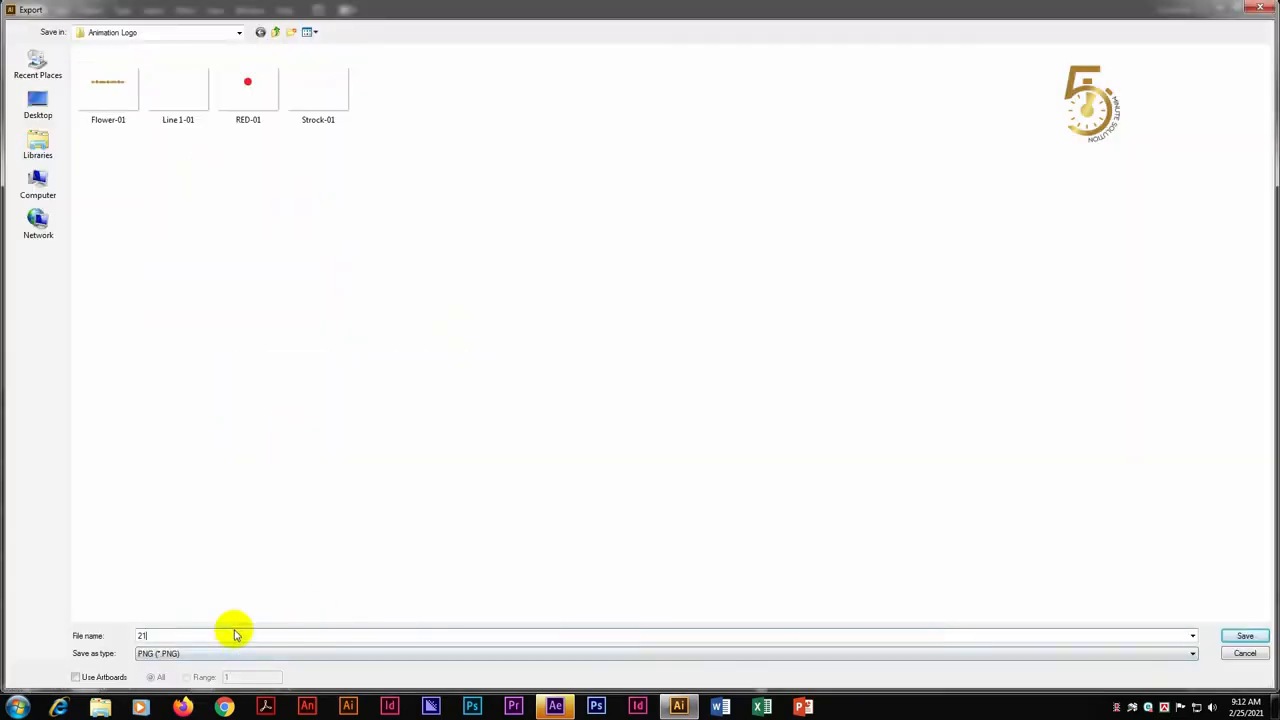
{"action": "key", "text": "Return"}
{"action": "left_click", "coordinate": [679, 461]}
Export the Bengali lettering again as a PNG named 21 T, using the artboard bounds
{"action": "left_click", "coordinate": [37, 11]}
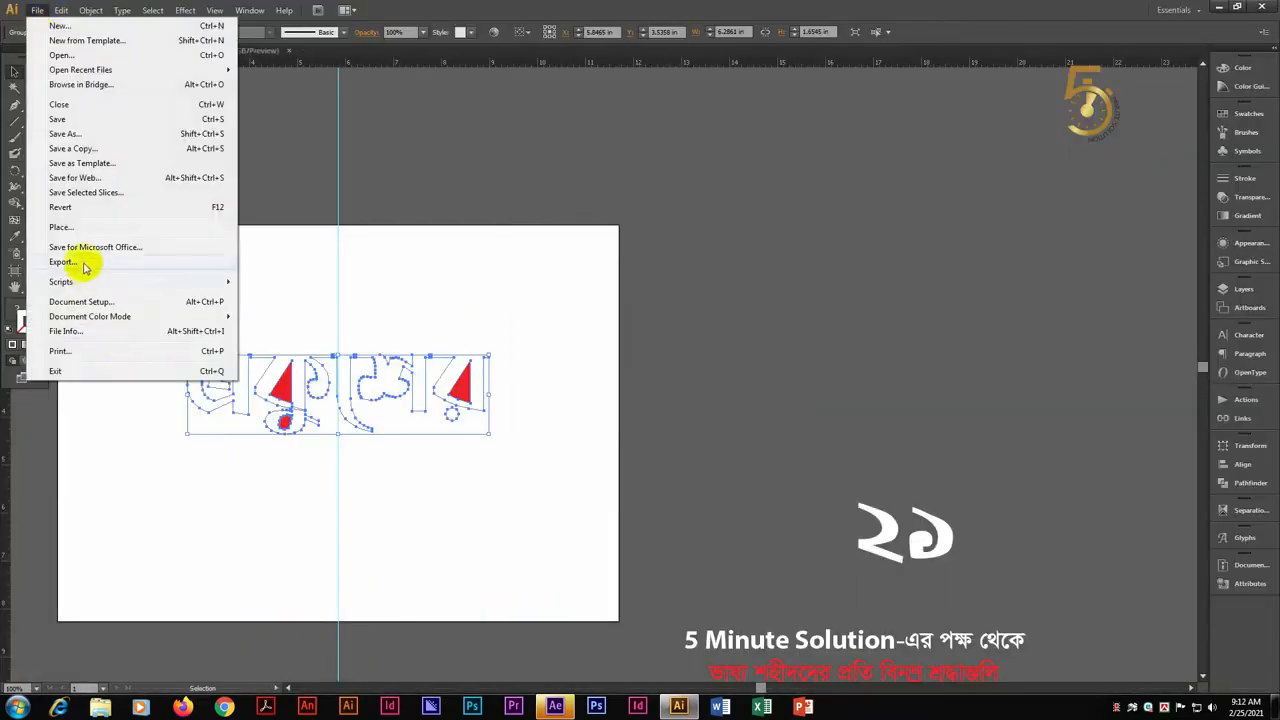
{"action": "left_click", "coordinate": [85, 266]}
{"action": "left_click", "coordinate": [100, 677]}
{"action": "double_click", "coordinate": [176, 638]}
{"action": "type", "text": "Ai"}
{"action": "left_click", "coordinate": [1245, 636]}
{"action": "left_click", "coordinate": [661, 462]}
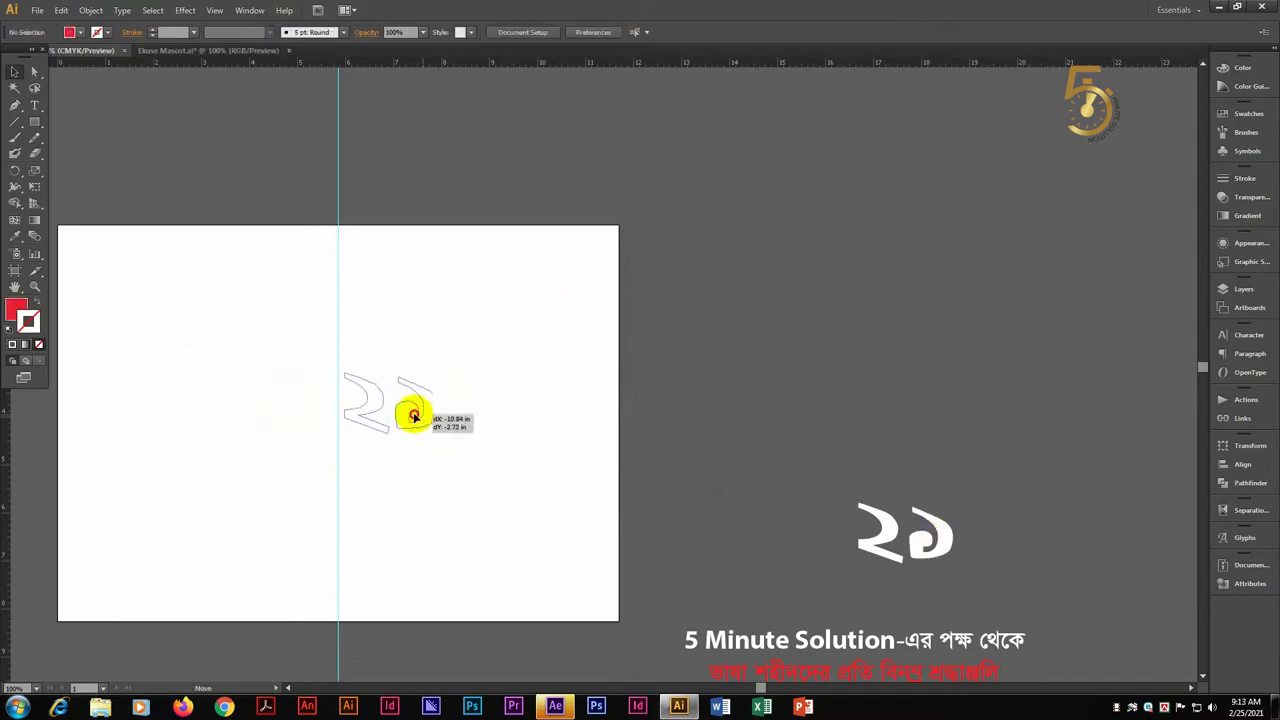
Replace the lettering with the Bengali 21 numerals centred on the guide and export them as a PNG
{"action": "left_click", "coordinate": [405, 415]}
{"action": "left_click", "coordinate": [37, 11]}
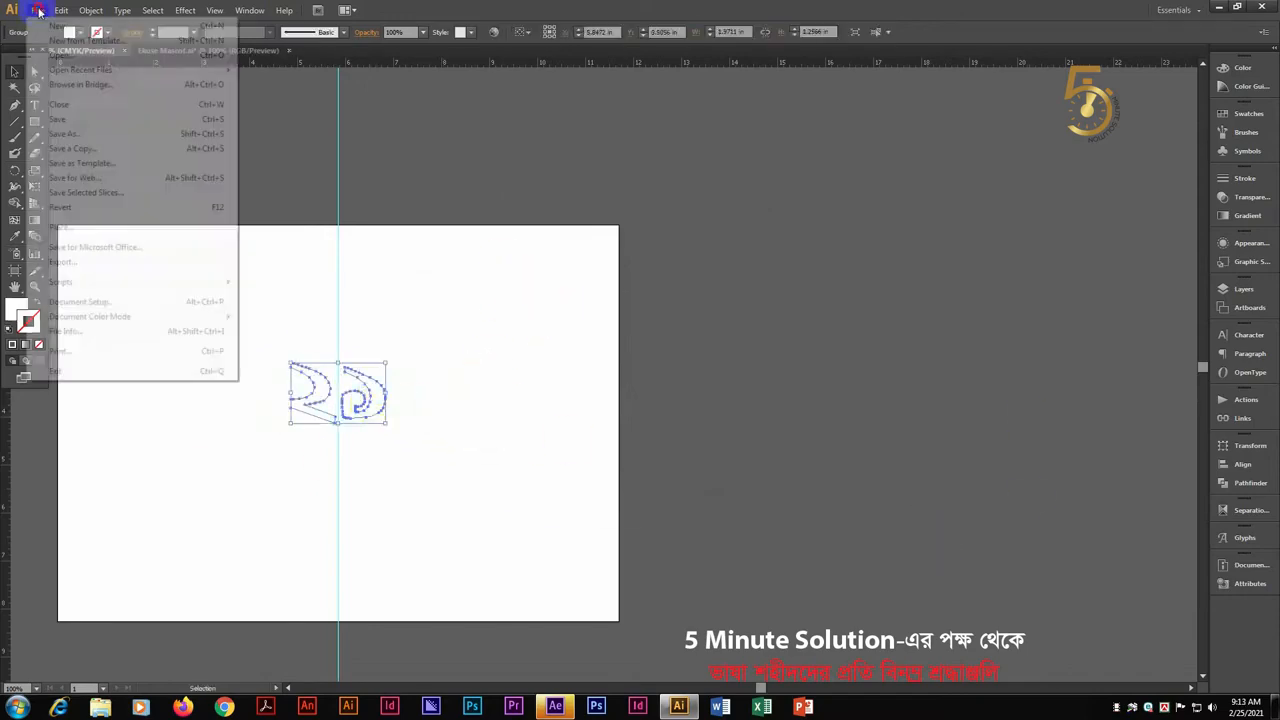
{"action": "left_click", "coordinate": [85, 261]}
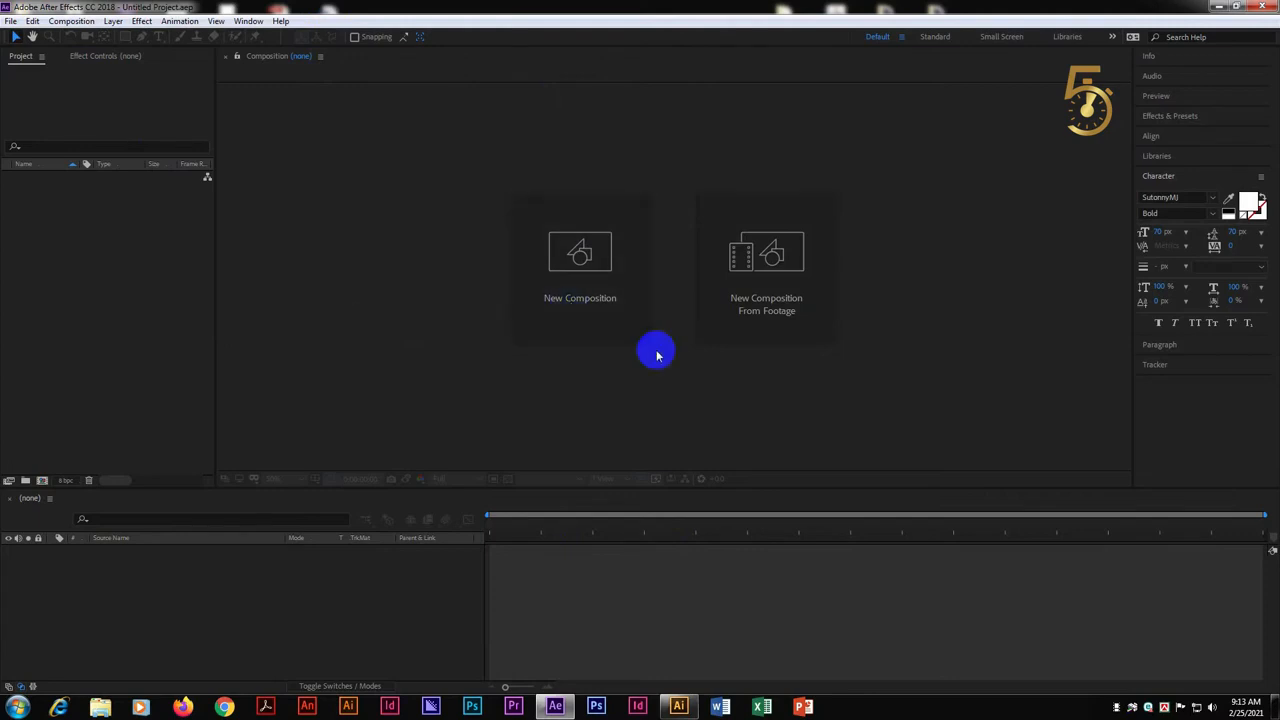
Switch to After Effects and create a 1920 × 1080 px composition at 29 fps with a 0:20:00:00 duration
{"action": "left_click", "coordinate": [583, 271]}
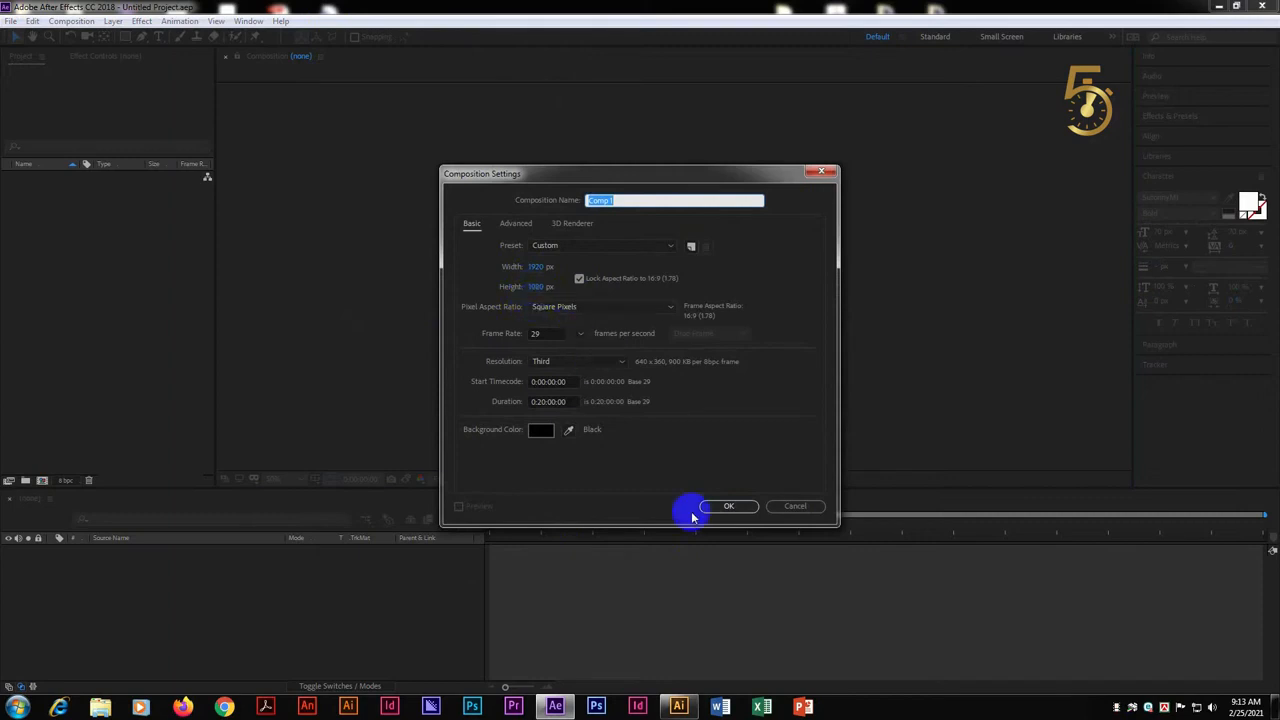
{"action": "left_click", "coordinate": [726, 506]}
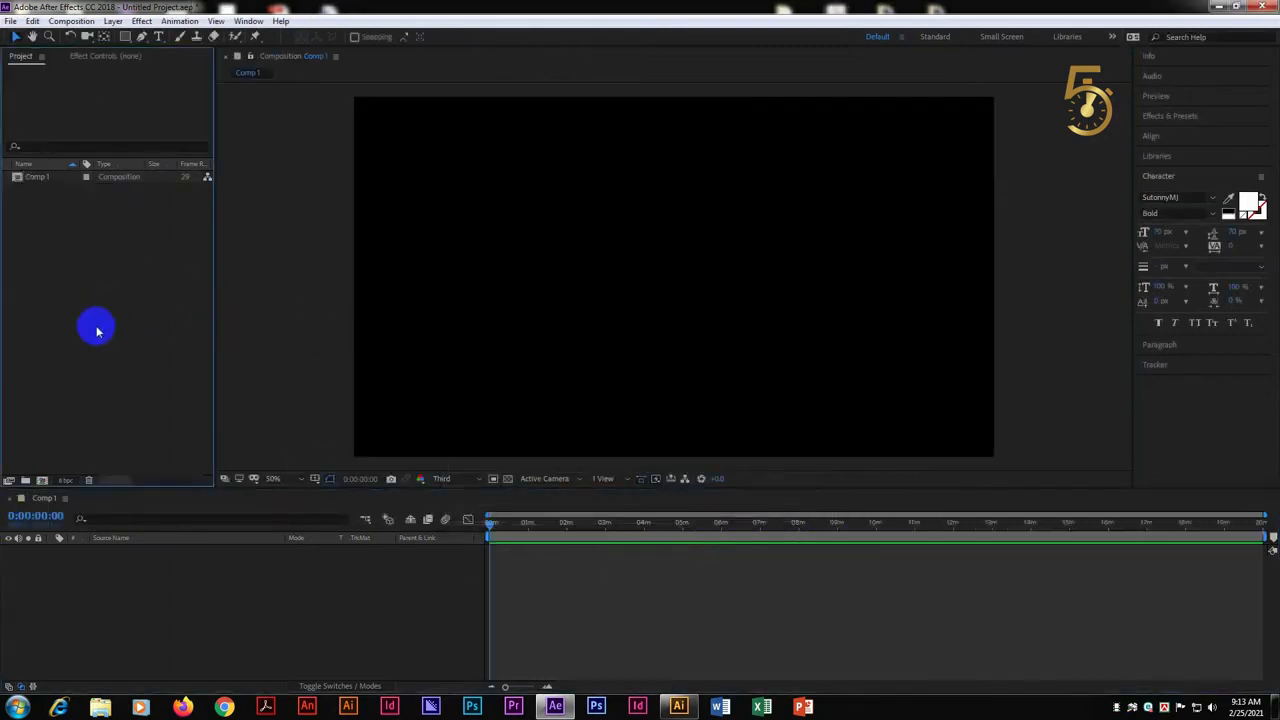
Start a file import and browse to the Animation Logo folder on the Desktop
{"action": "double_click", "coordinate": [143, 266]}
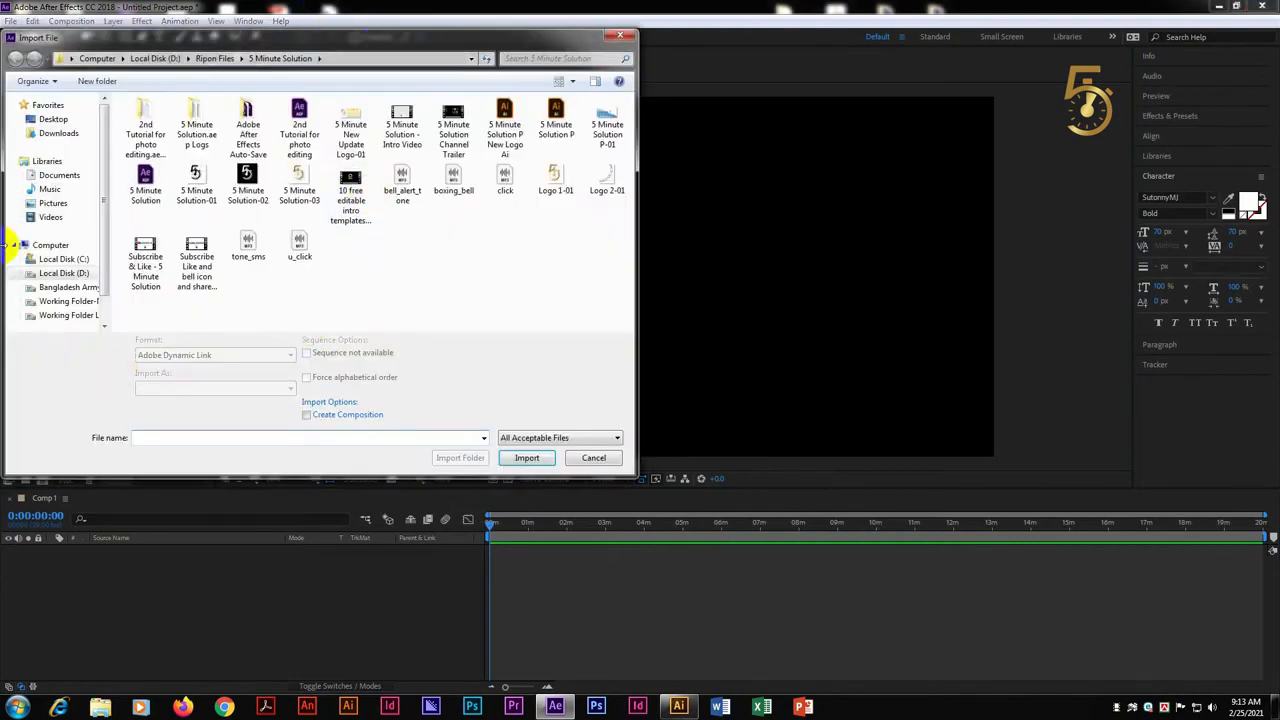
{"action": "left_click", "coordinate": [60, 121]}
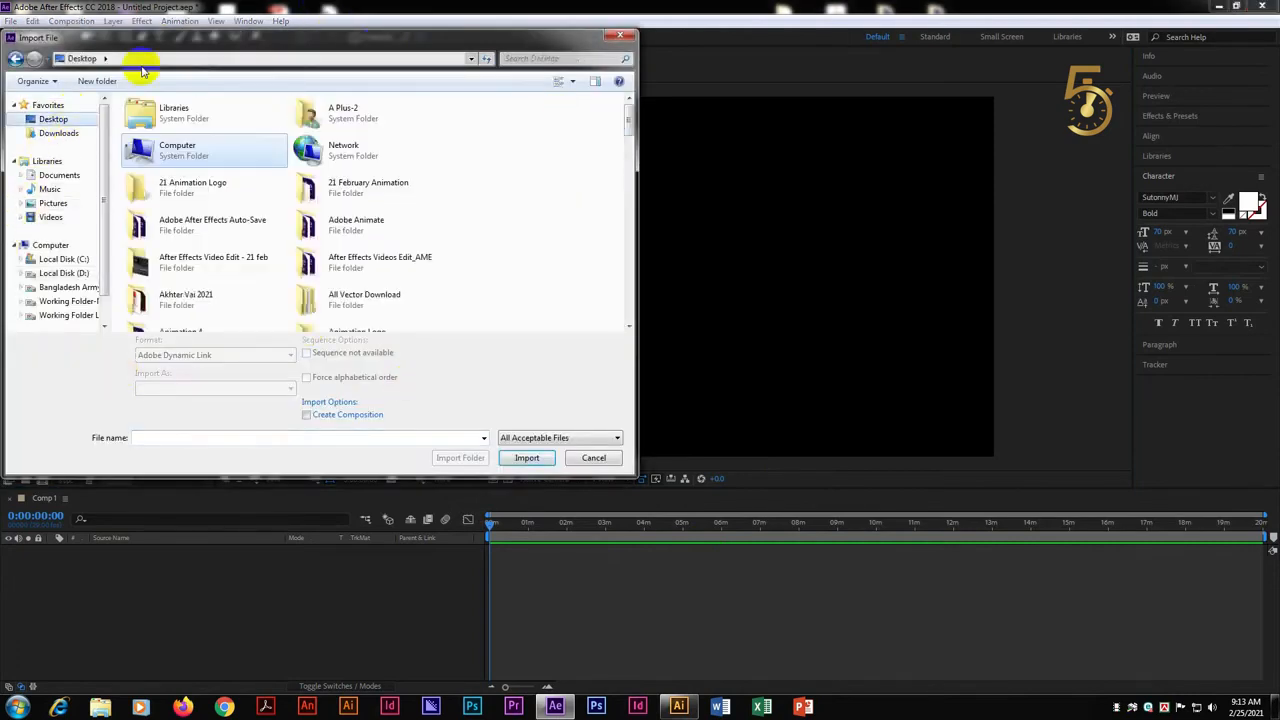
{"action": "left_click", "coordinate": [330, 185]}
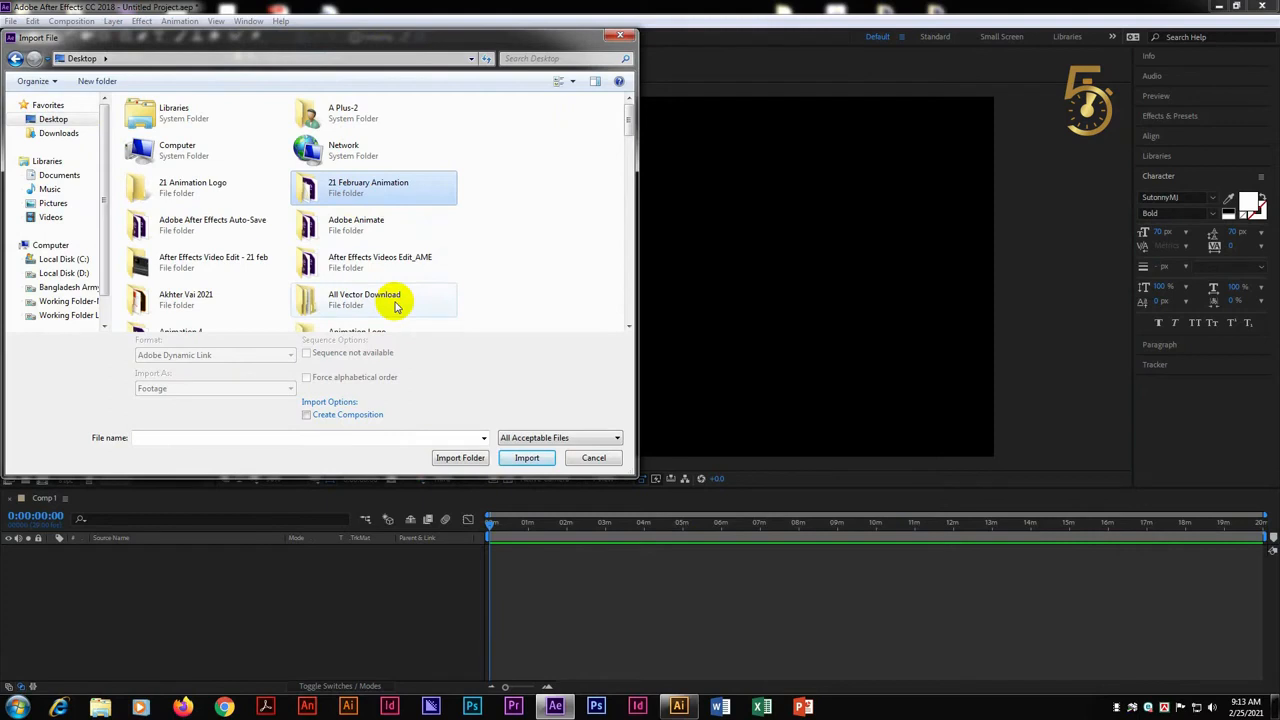
{"action": "left_click", "coordinate": [350, 225]}
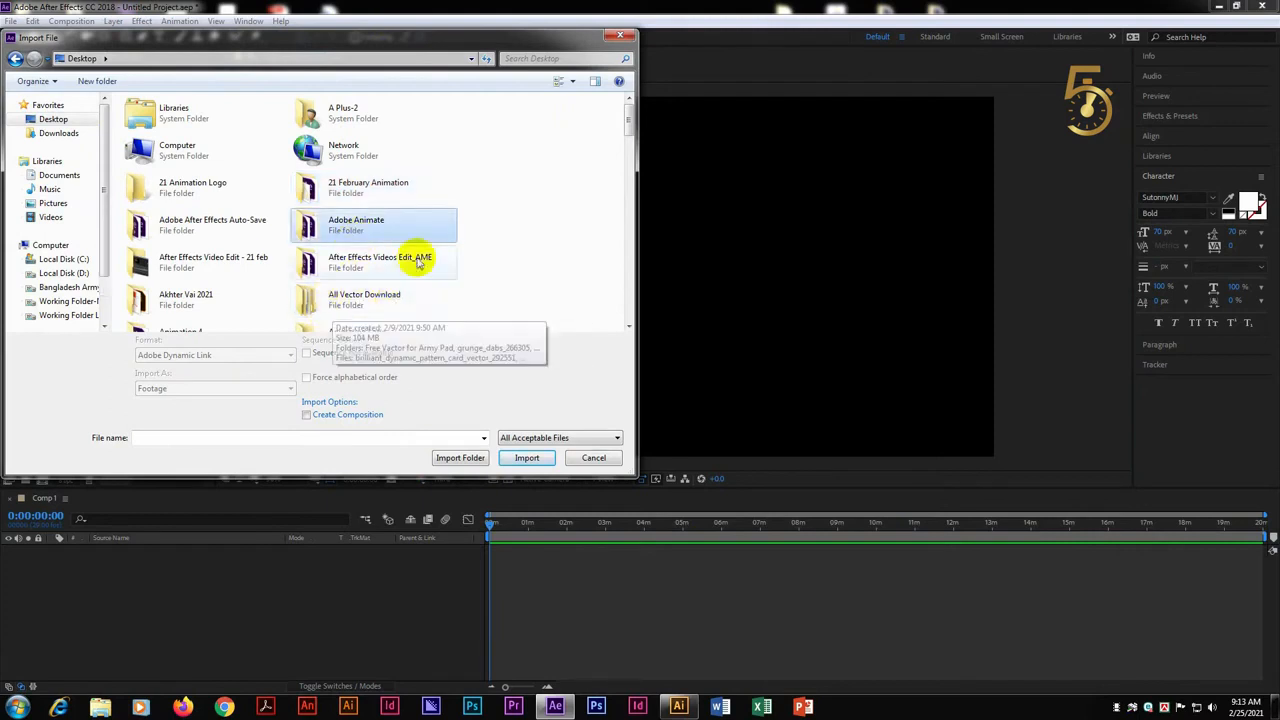
{"action": "left_click", "coordinate": [262, 262]}
{"action": "left_click", "coordinate": [250, 300]}
{"action": "scroll", "coordinate": [265, 320], "scroll_direction": "down", "scroll_amount": 3}
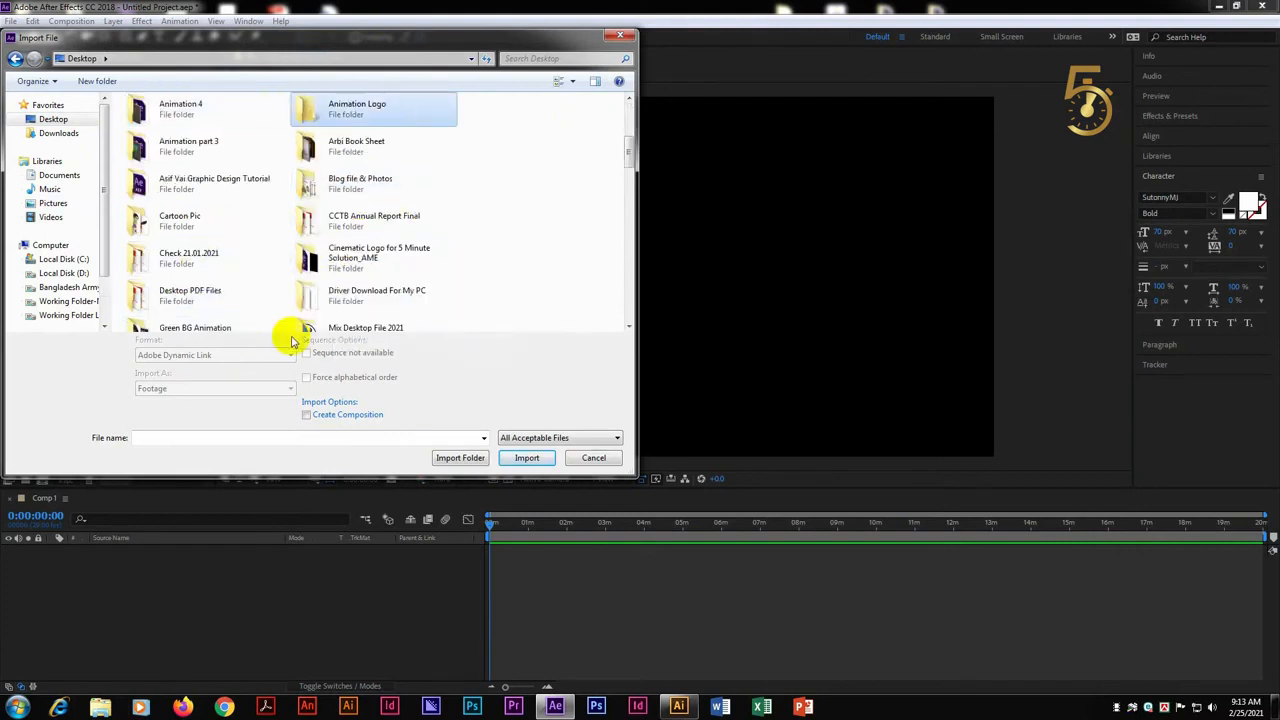
{"action": "double_click", "coordinate": [355, 106]}
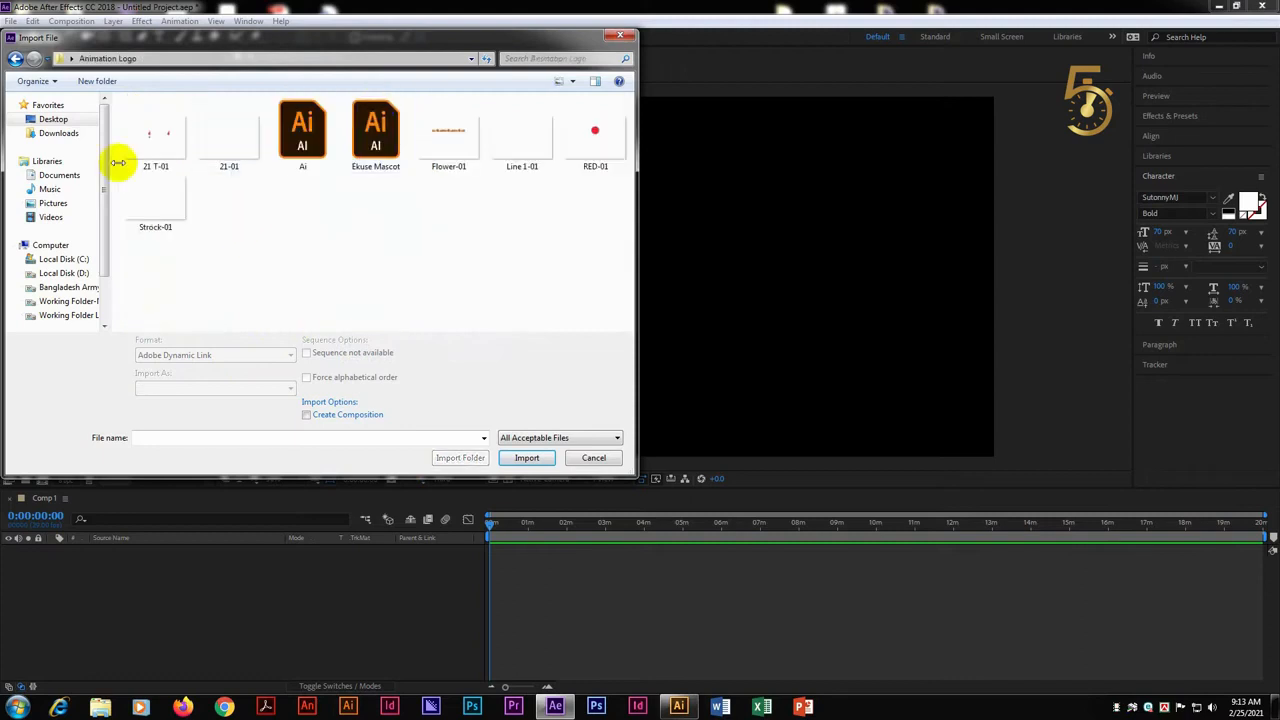
Rename the Line 1-01 file as Line 1 and import it into the project
{"action": "left_click", "coordinate": [445, 158]}
{"action": "left_click", "coordinate": [543, 147]}
{"action": "left_click", "coordinate": [538, 165]}
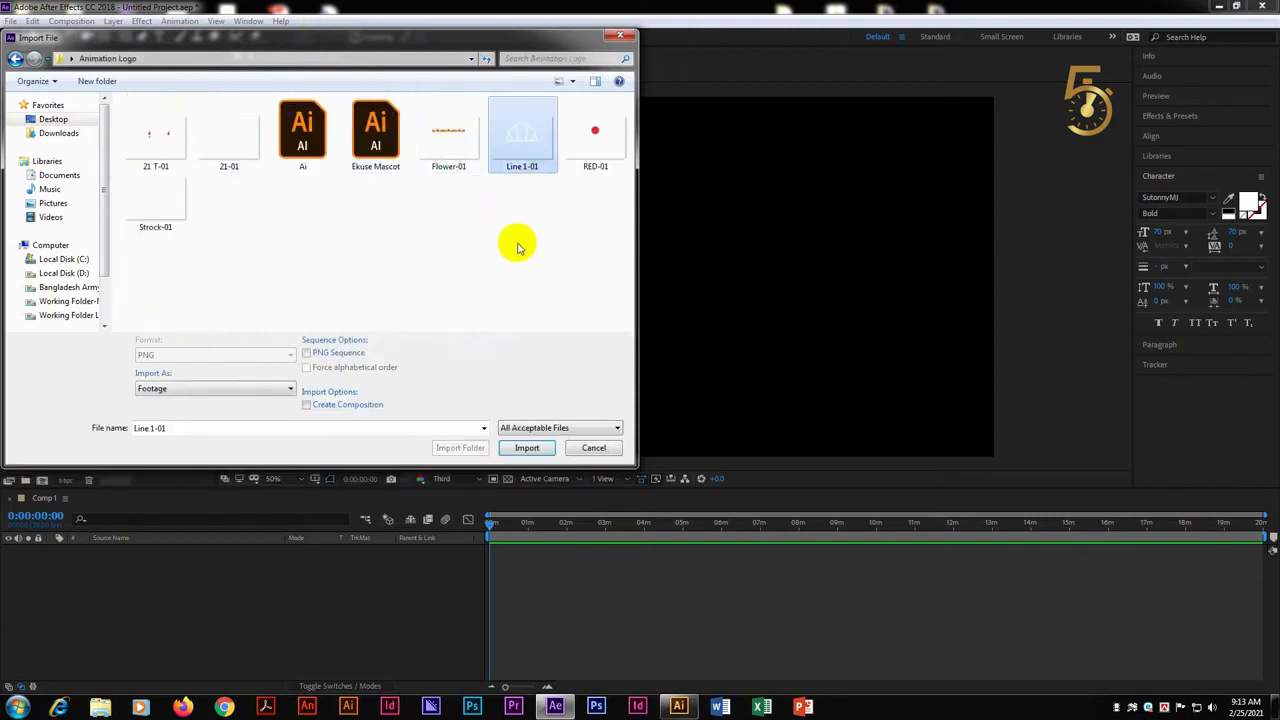
{"action": "type", "text": "Line 1"}
{"action": "left_click", "coordinate": [543, 209]}
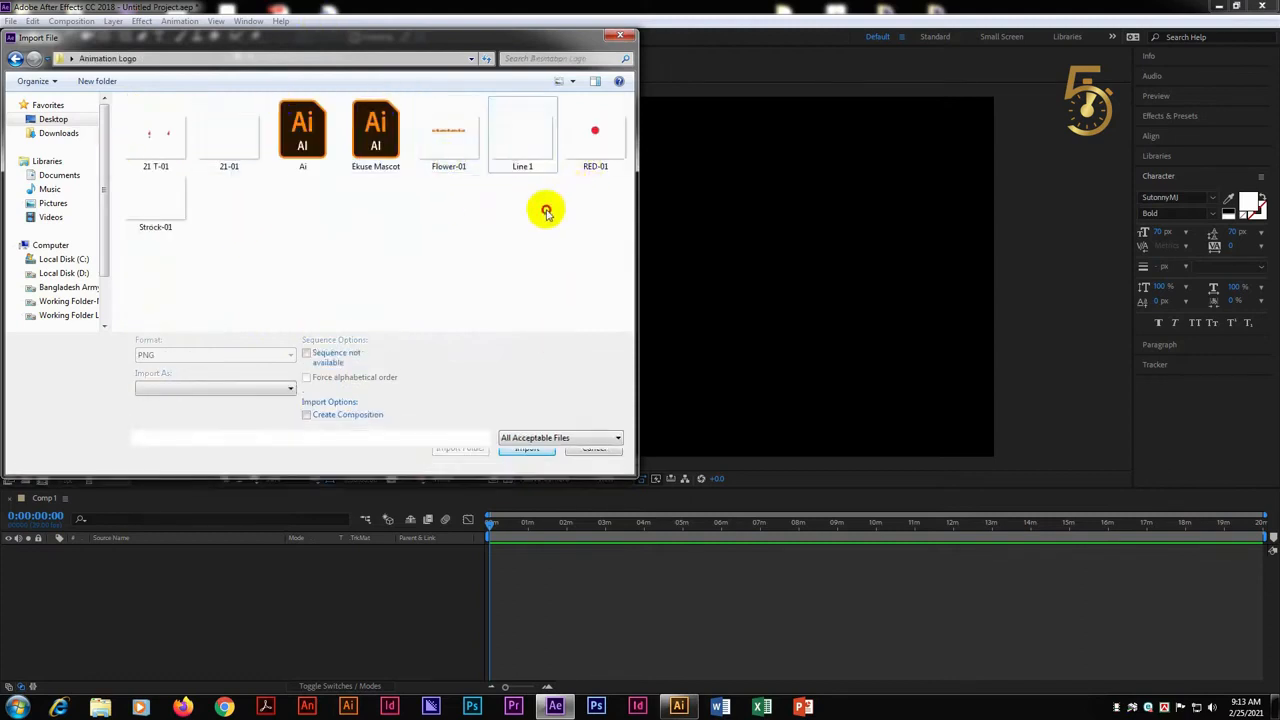
{"action": "double_click", "coordinate": [529, 143]}
Add Line 1.png to Comp 1 and scale it down proportionally until the white outline fits well inside the frame
{"action": "left_click_drag", "start_coordinate": [63, 195], "coordinate": [266, 574]}
{"action": "scroll", "coordinate": [694, 287], "scroll_direction": "down", "scroll_amount": 3}
{"action": "left_click_drag", "start_coordinate": [906, 117], "coordinate": [737, 160]}
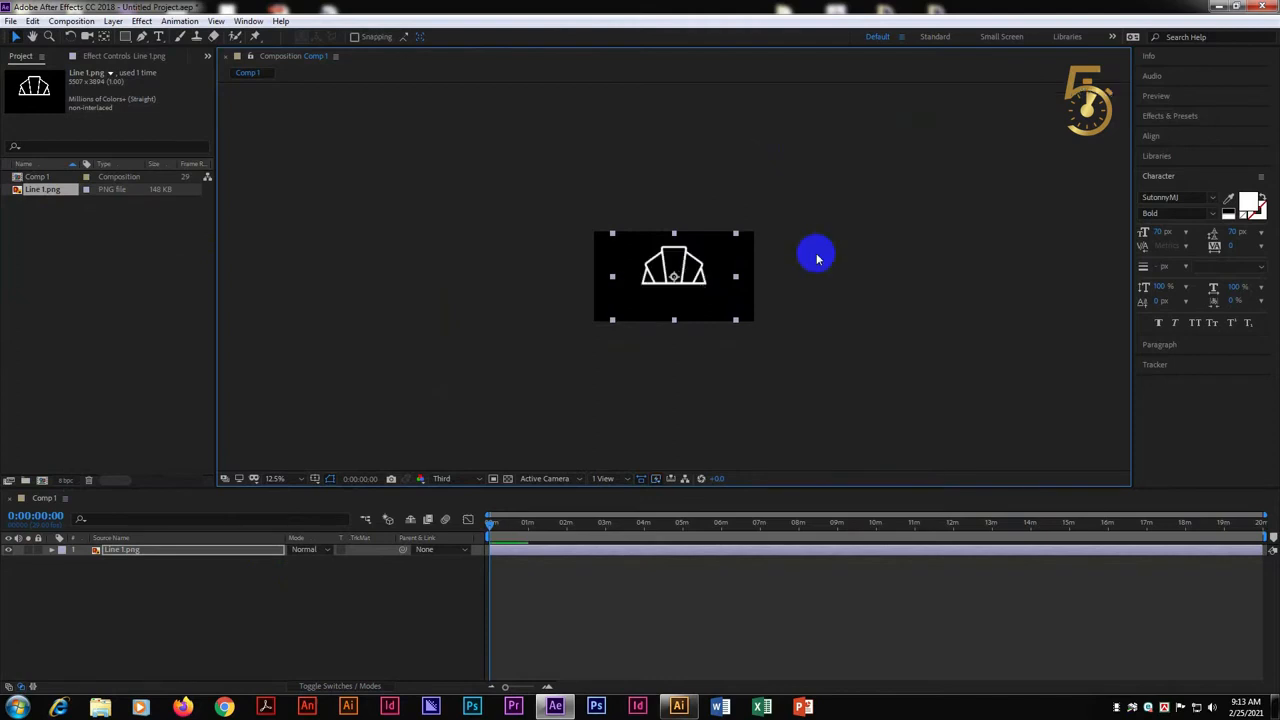
{"action": "left_click", "coordinate": [816, 258]}
{"action": "scroll", "coordinate": [708, 351], "scroll_direction": "up", "scroll_amount": 1}
{"action": "scroll", "coordinate": [691, 331], "scroll_direction": "up", "scroll_amount": 1}
{"action": "scroll", "coordinate": [520, 334], "scroll_direction": "down", "scroll_amount": 1}
{"action": "left_click", "coordinate": [660, 265]}
{"action": "left_click", "coordinate": [318, 288]}
{"action": "left_click", "coordinate": [661, 271]}
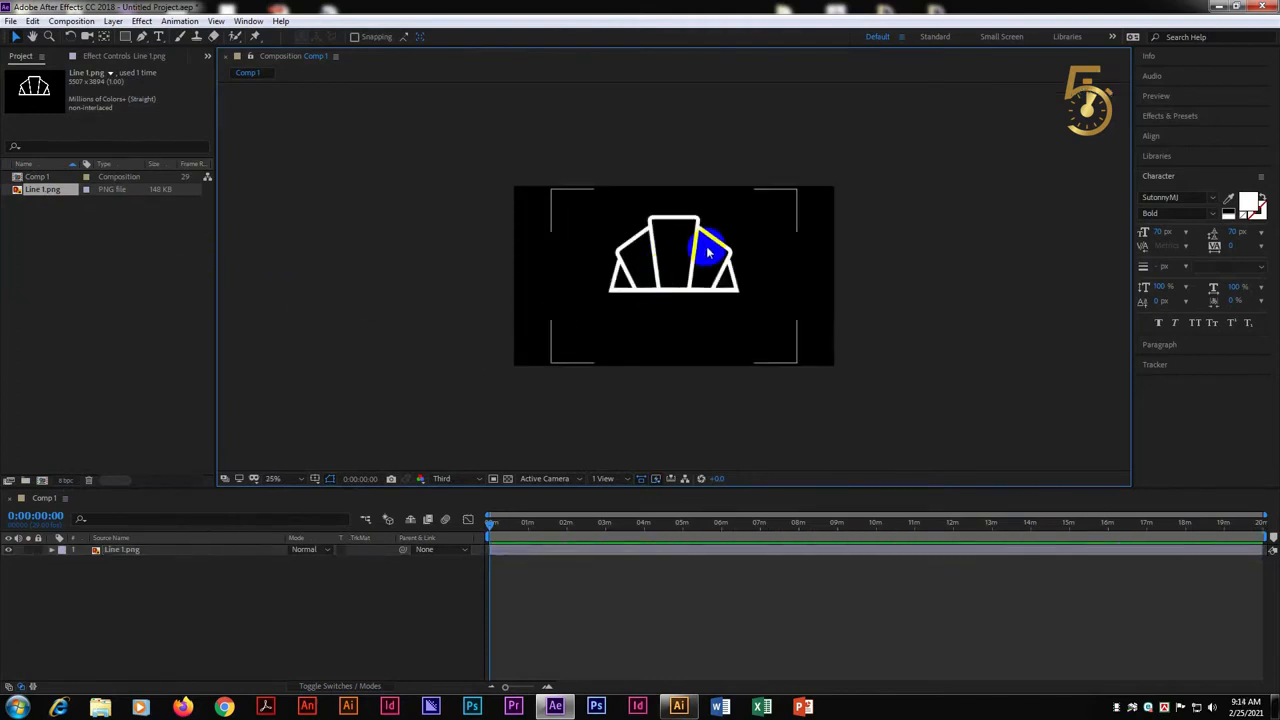
{"action": "left_click", "coordinate": [461, 393]}
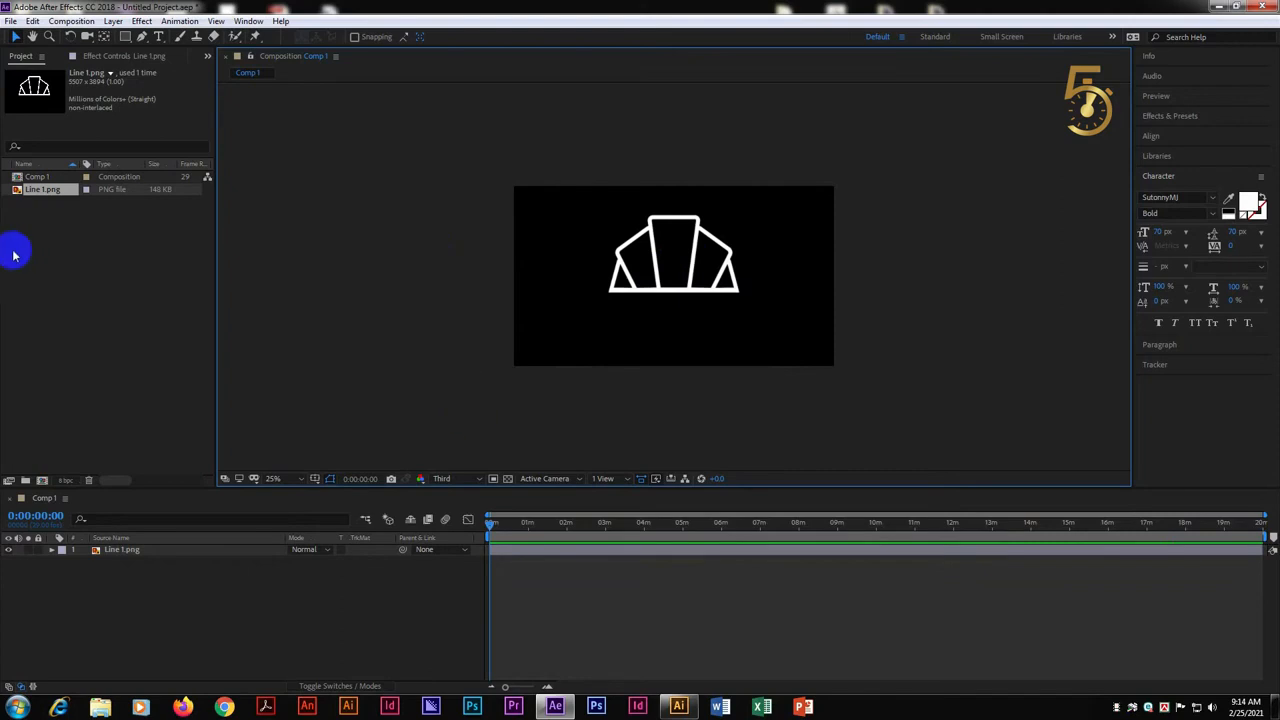
Rename the Strock-01 file as Strock and import it into the project
{"action": "double_click", "coordinate": [94, 269]}
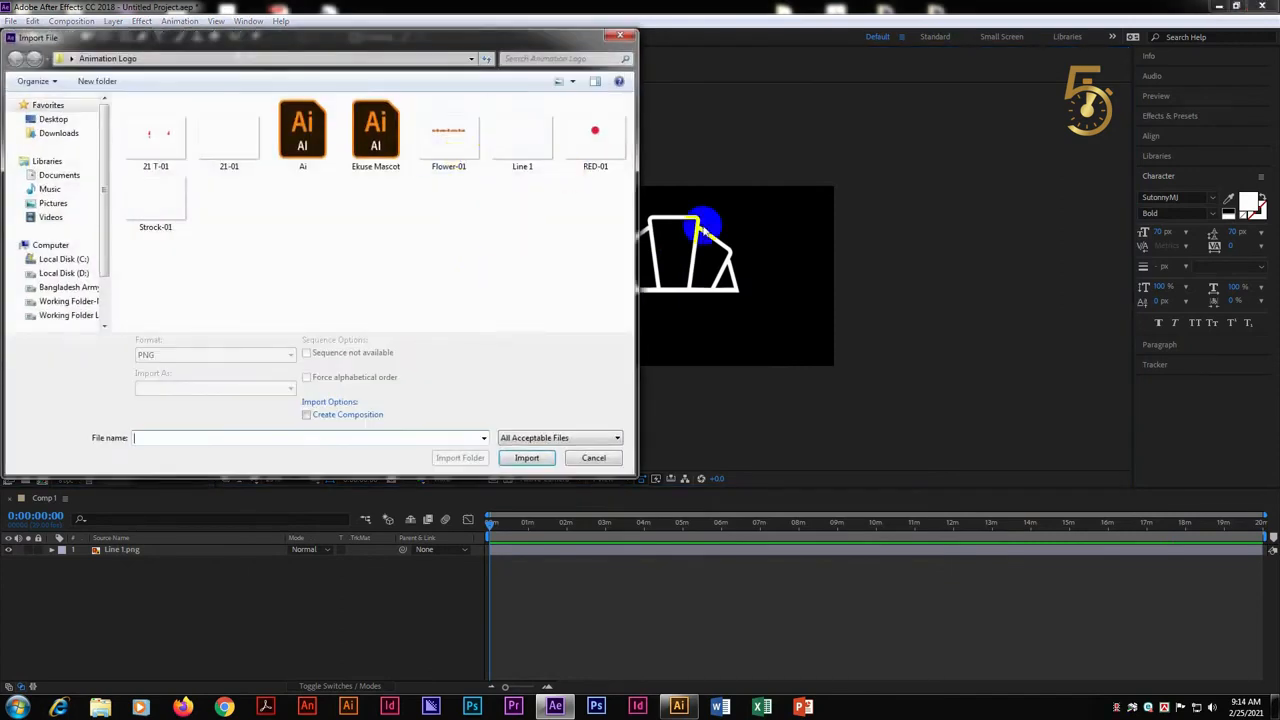
{"action": "left_click", "coordinate": [160, 210]}
{"action": "left_click", "coordinate": [160, 227]}
{"action": "key", "text": "Return"}
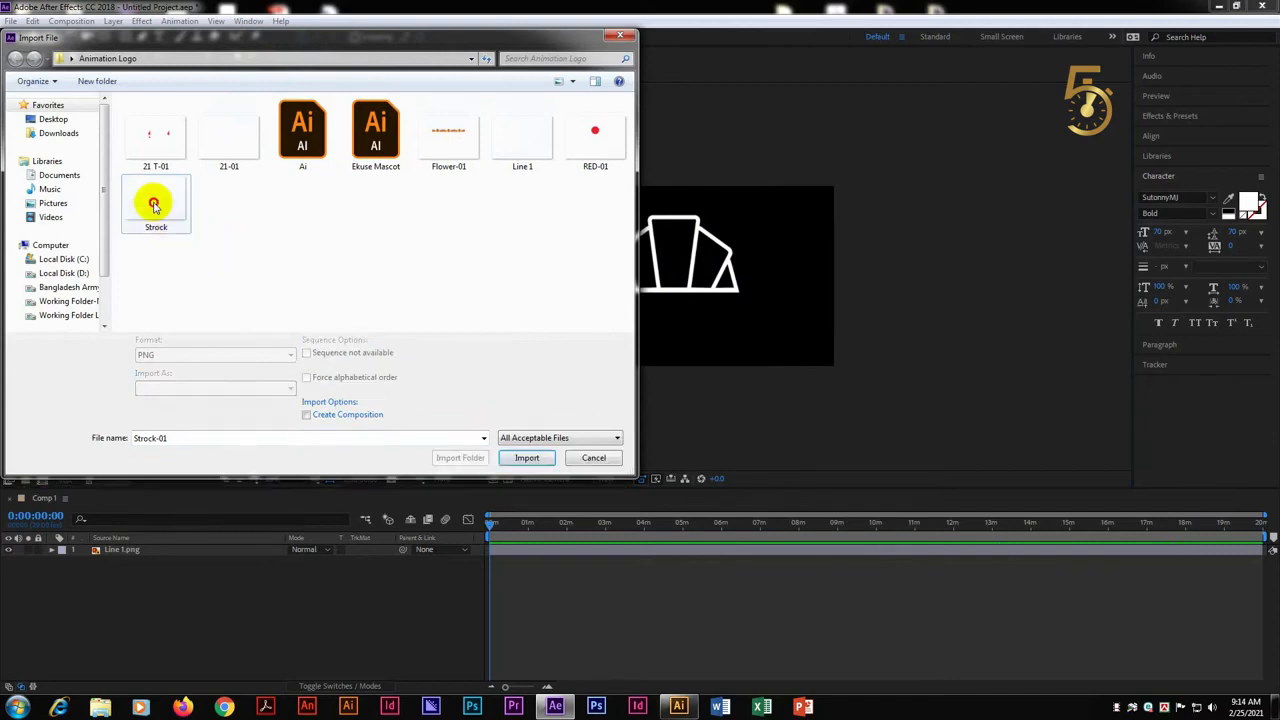
{"action": "double_click", "coordinate": [151, 200]}
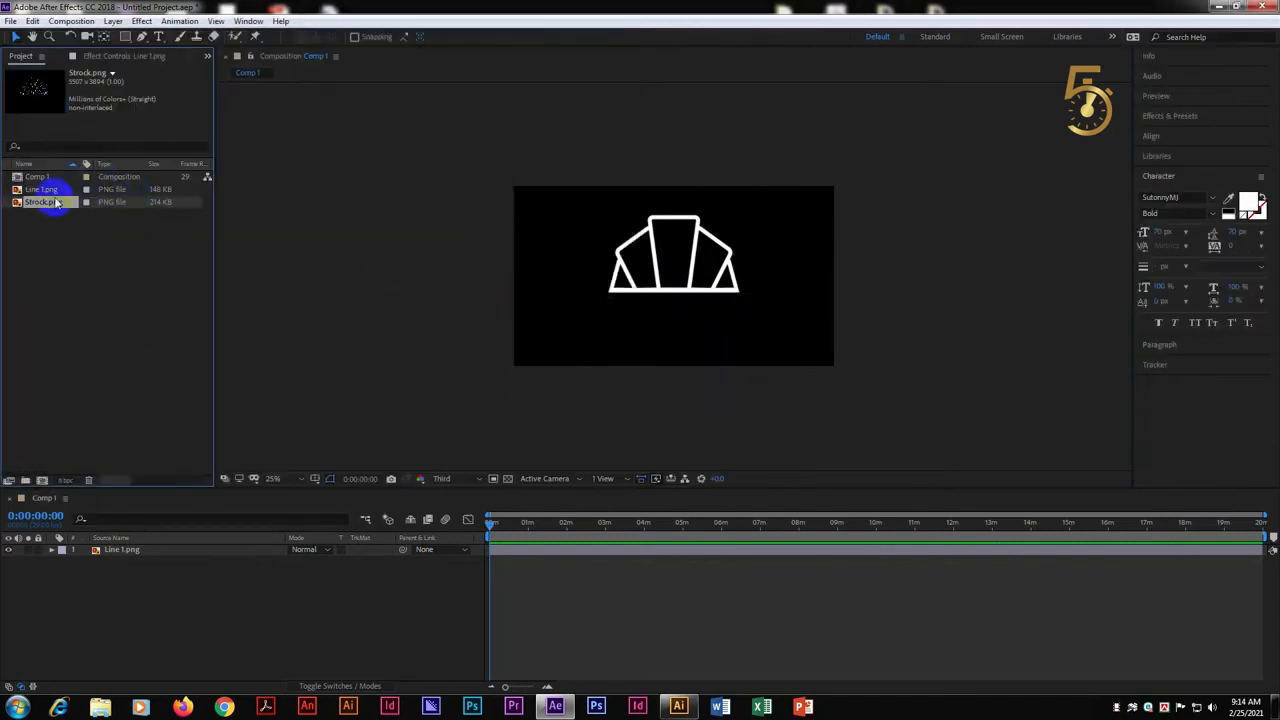
Place Strock.png beneath the Line 1.png layer and scale it down proportionally until its thin lines fit inside the white outline
{"action": "left_click_drag", "start_coordinate": [204, 316], "coordinate": [291, 589]}
{"action": "scroll", "coordinate": [780, 245], "scroll_direction": "down", "scroll_amount": 4}
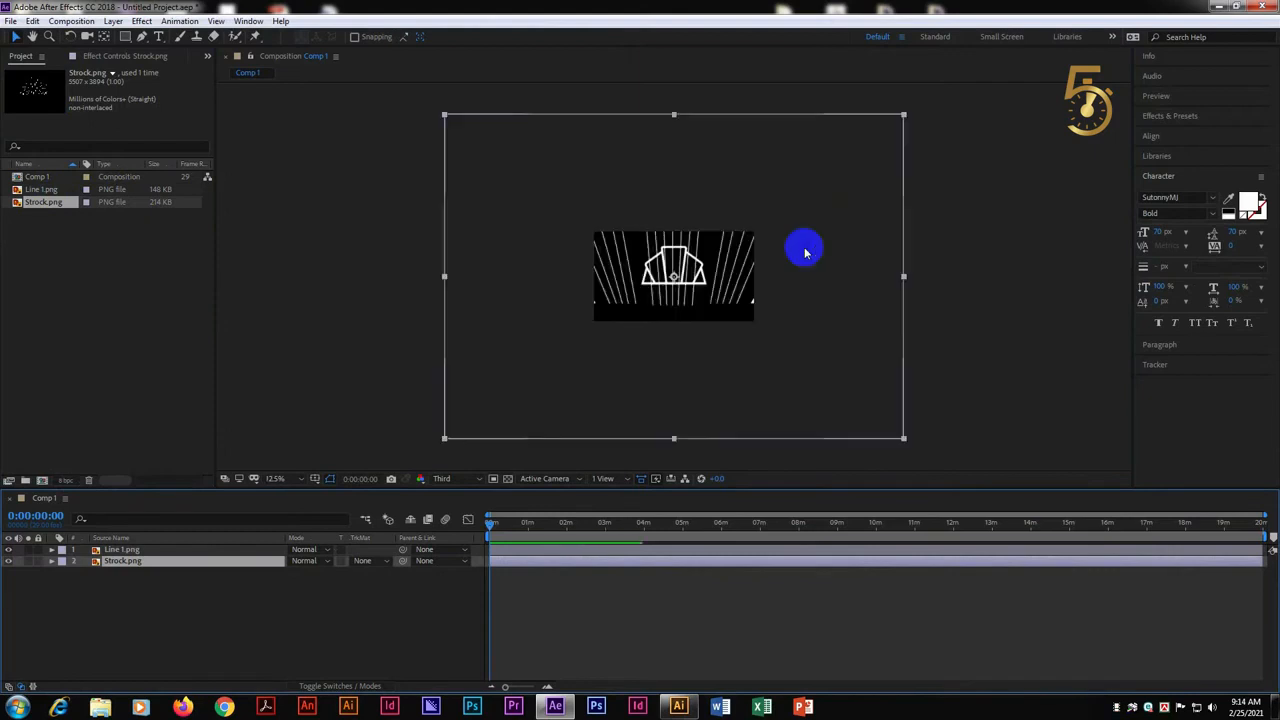
{"action": "left_click_drag", "start_coordinate": [790, 198], "coordinate": [711, 203]}
{"action": "scroll", "coordinate": [696, 257], "scroll_direction": "up", "scroll_amount": 2}
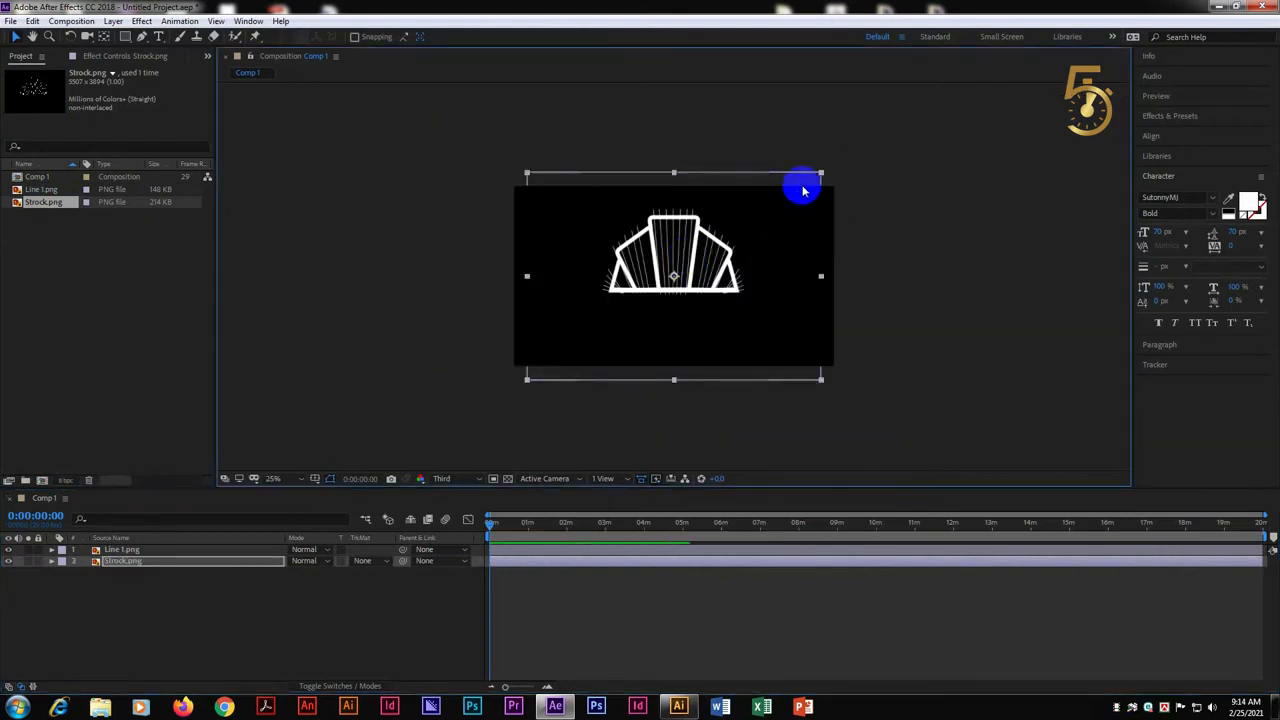
{"action": "scroll", "coordinate": [780, 229], "scroll_direction": "up", "scroll_amount": 2}
{"action": "scroll", "coordinate": [918, 147], "scroll_direction": "down", "scroll_amount": 2}
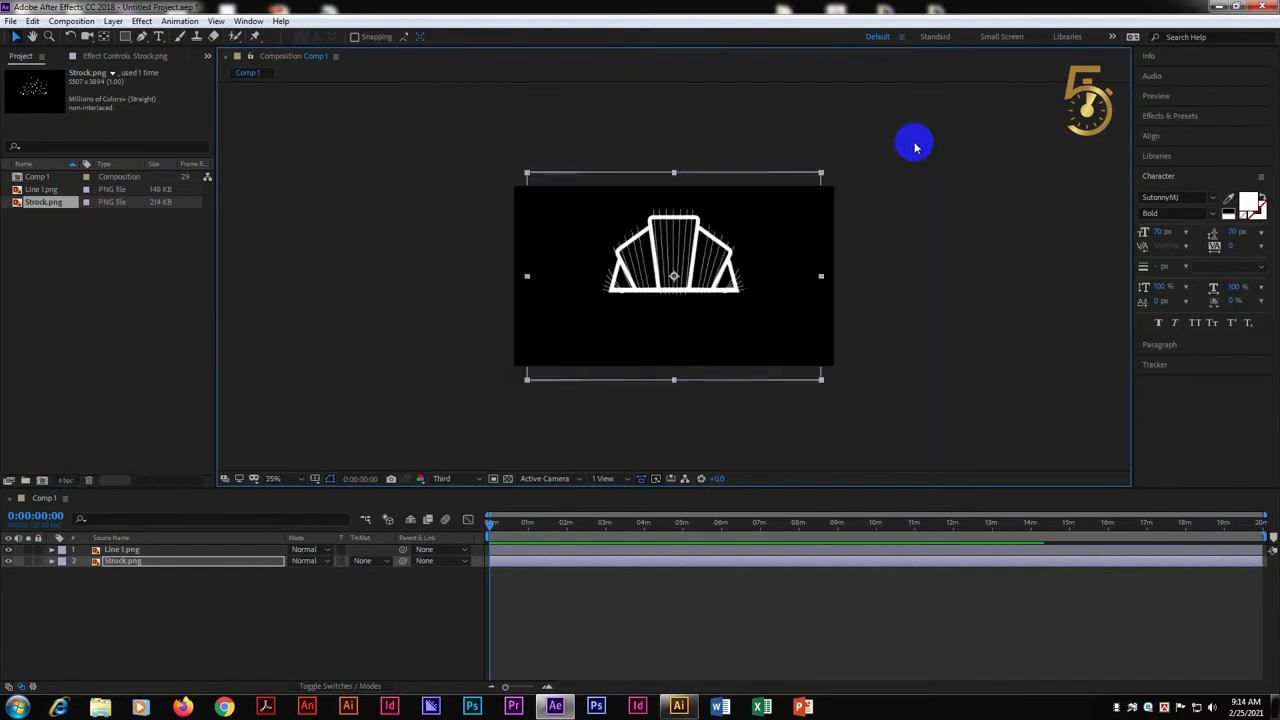
{"action": "left_click_drag", "start_coordinate": [820, 175], "coordinate": [808, 182]}
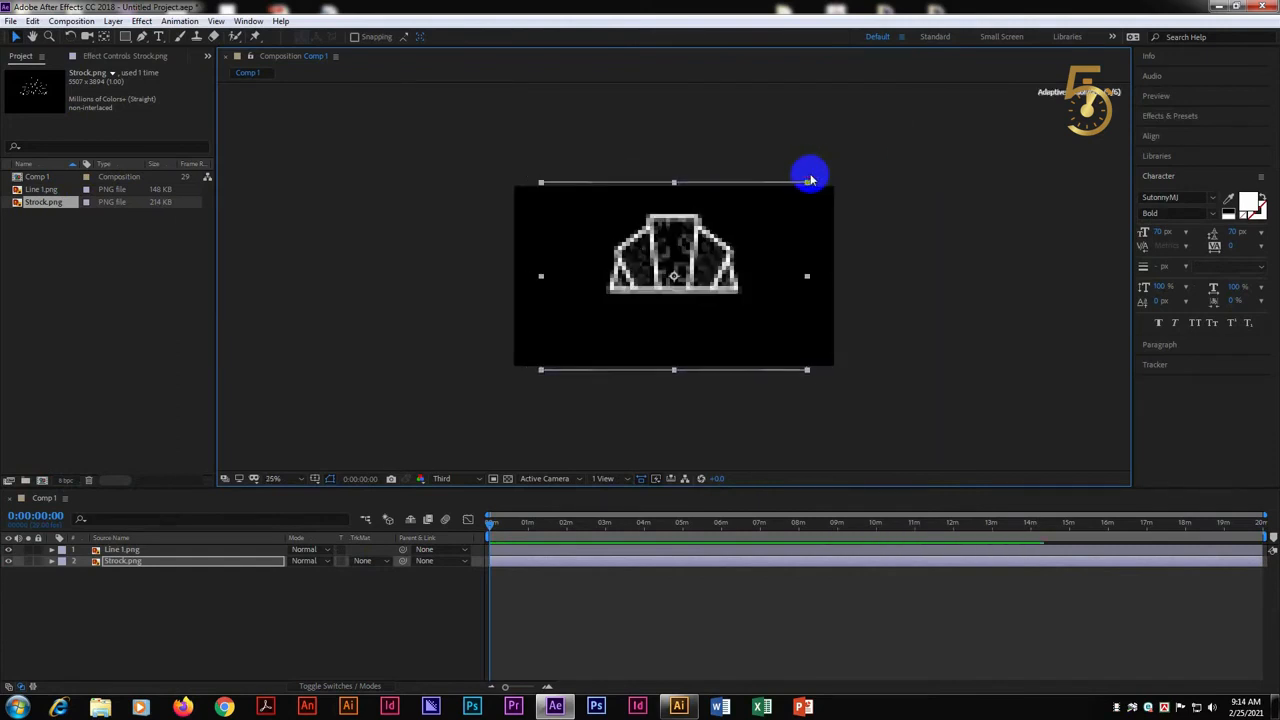
{"action": "scroll", "coordinate": [765, 237], "scroll_direction": "up", "scroll_amount": 1}
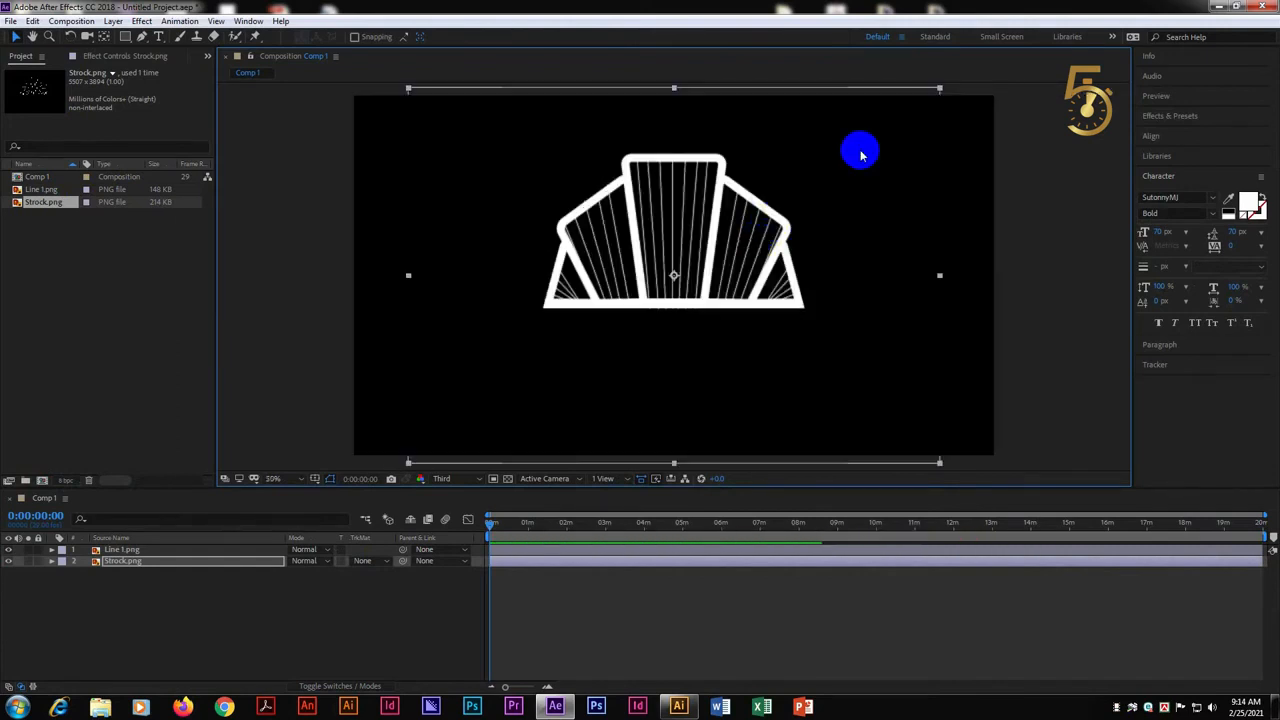
{"action": "left_click_drag", "start_coordinate": [940, 89], "coordinate": [938, 92]}
{"action": "left_click", "coordinate": [284, 194]}
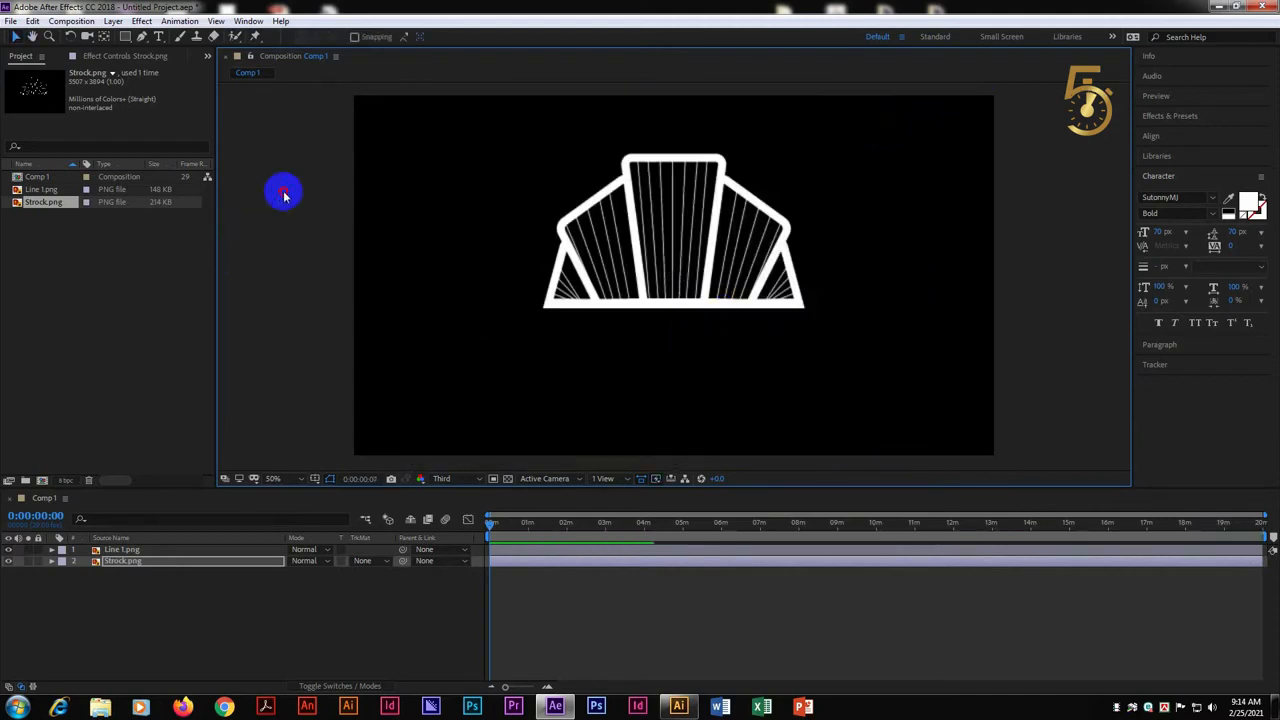
{"action": "scroll", "coordinate": [226, 274], "scroll_direction": "down", "scroll_amount": 2}
Import RED-01.png and place it as the lowest layer of Comp 1, beneath Strock.png
{"action": "double_click", "coordinate": [20, 309]}
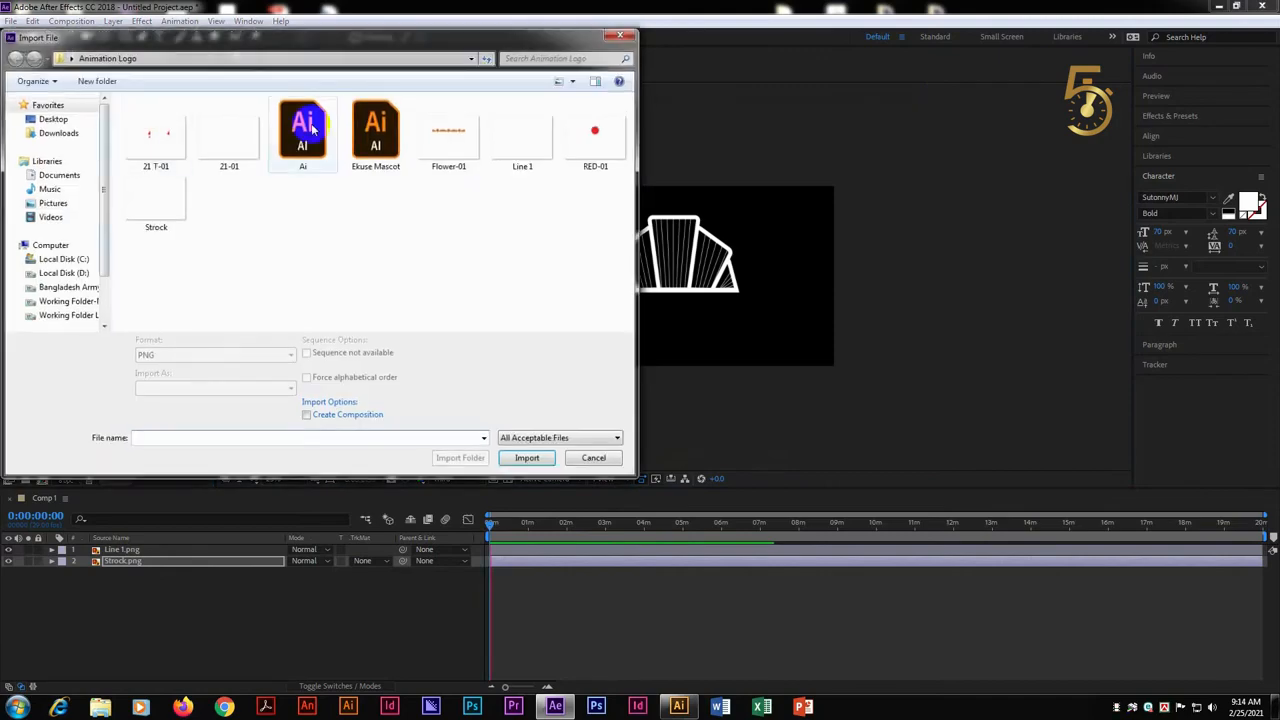
{"action": "left_click", "coordinate": [617, 129]}
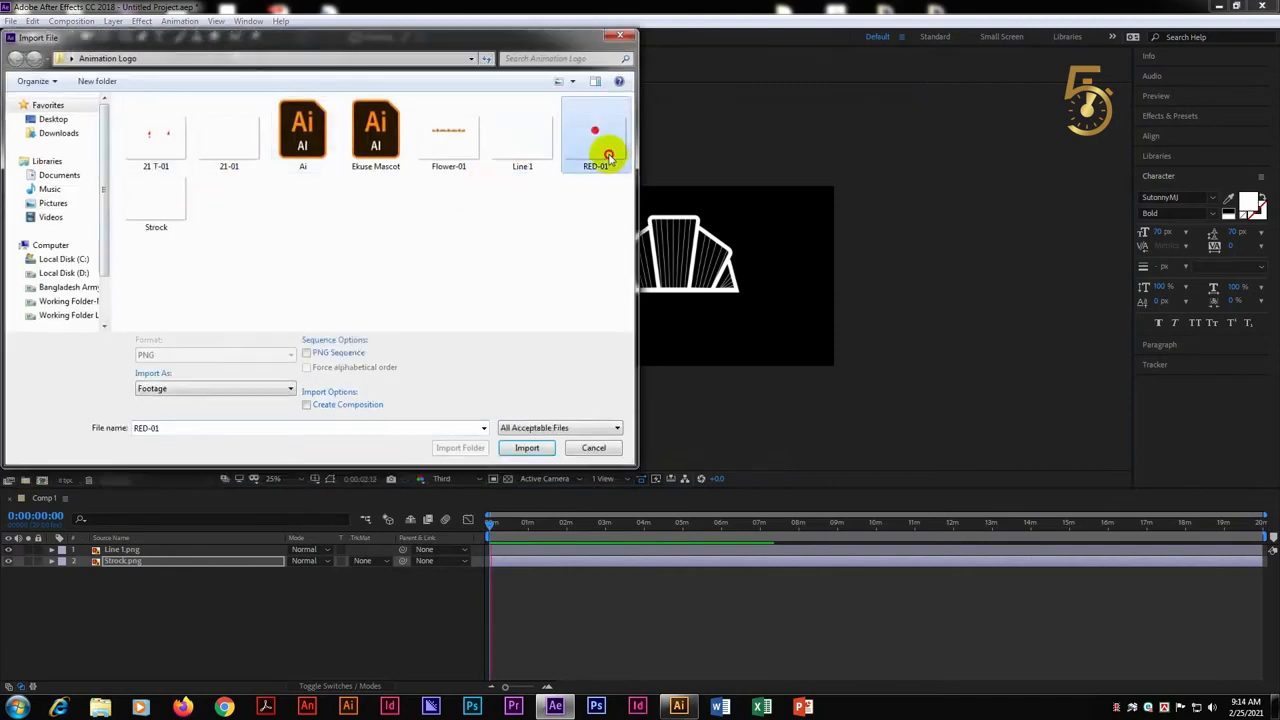
{"action": "double_click", "coordinate": [608, 158]}
{"action": "left_click_drag", "start_coordinate": [84, 241], "coordinate": [300, 575]}
{"action": "scroll", "coordinate": [661, 204], "scroll_direction": "down", "scroll_amount": 1}
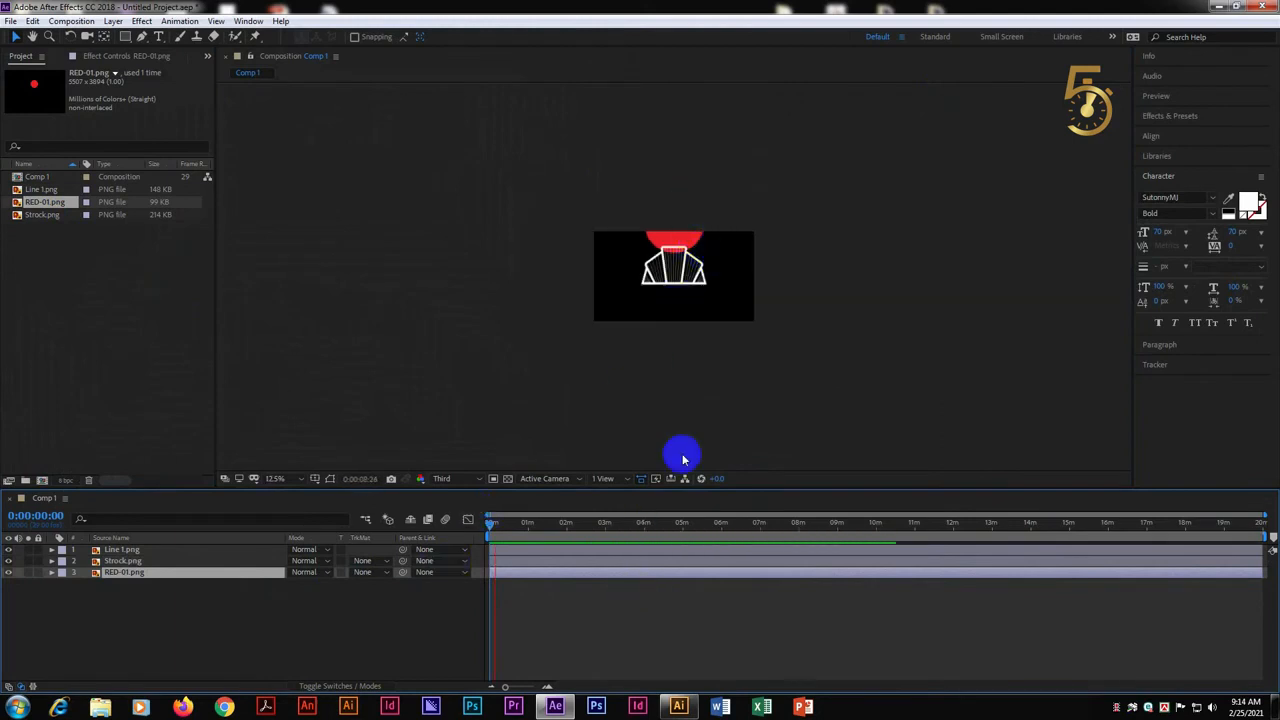
Scale the RED-01.png layer down proportionally until the red circle fits within the central panel of the outline
{"action": "scroll", "coordinate": [714, 283], "scroll_direction": "down", "scroll_amount": 1}
{"action": "left_click", "coordinate": [674, 243]}
{"action": "left_click_drag", "start_coordinate": [789, 197], "coordinate": [713, 210]}
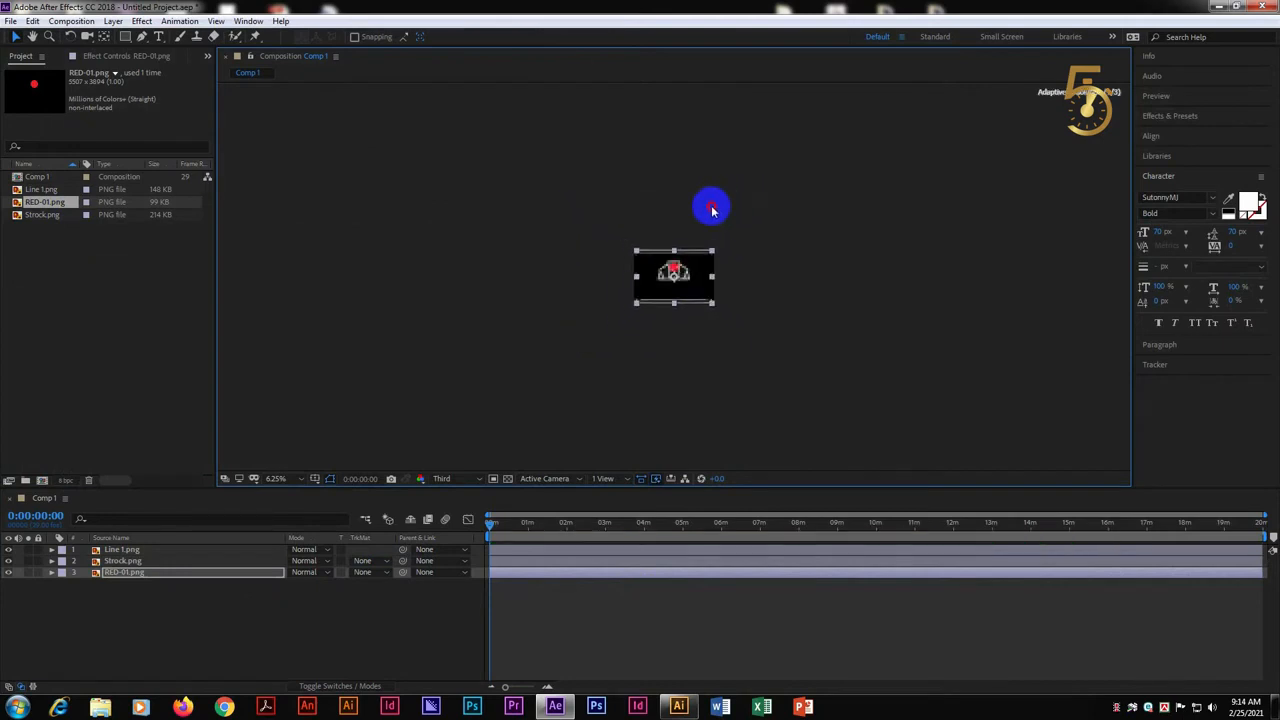
{"action": "scroll", "coordinate": [689, 271], "scroll_direction": "up", "scroll_amount": 2}
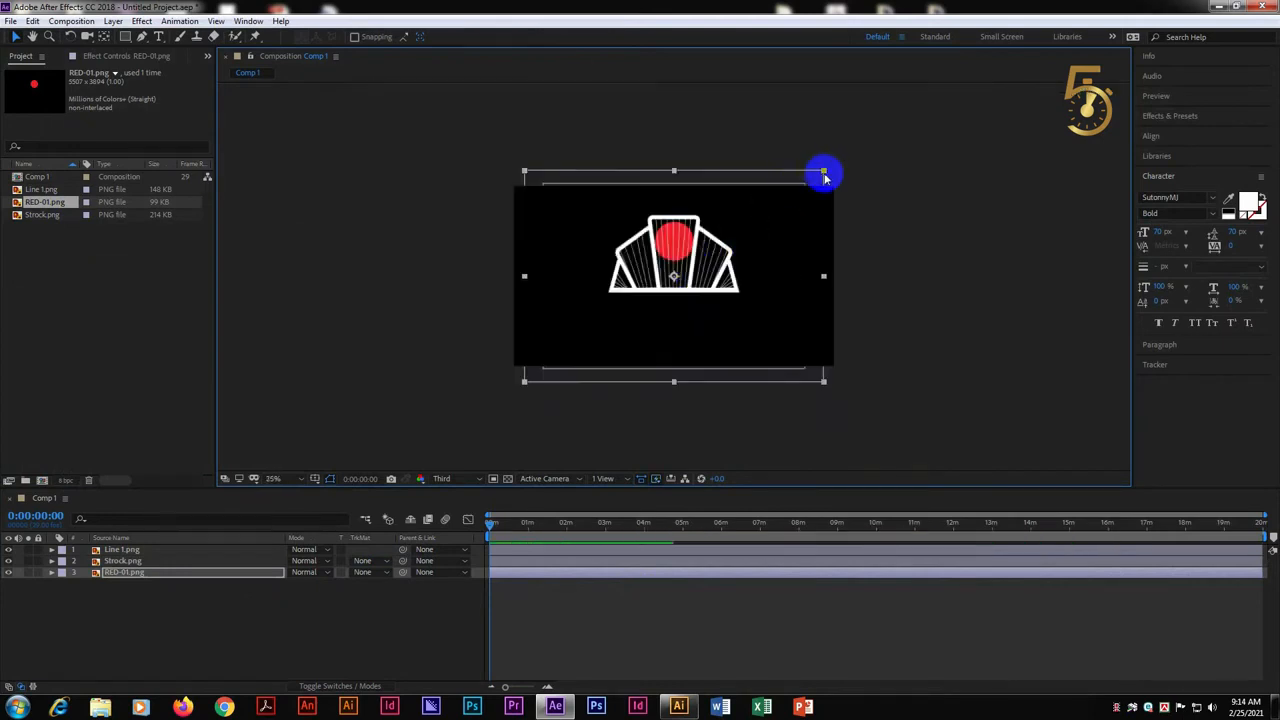
{"action": "left_click_drag", "start_coordinate": [821, 175], "coordinate": [806, 171]}
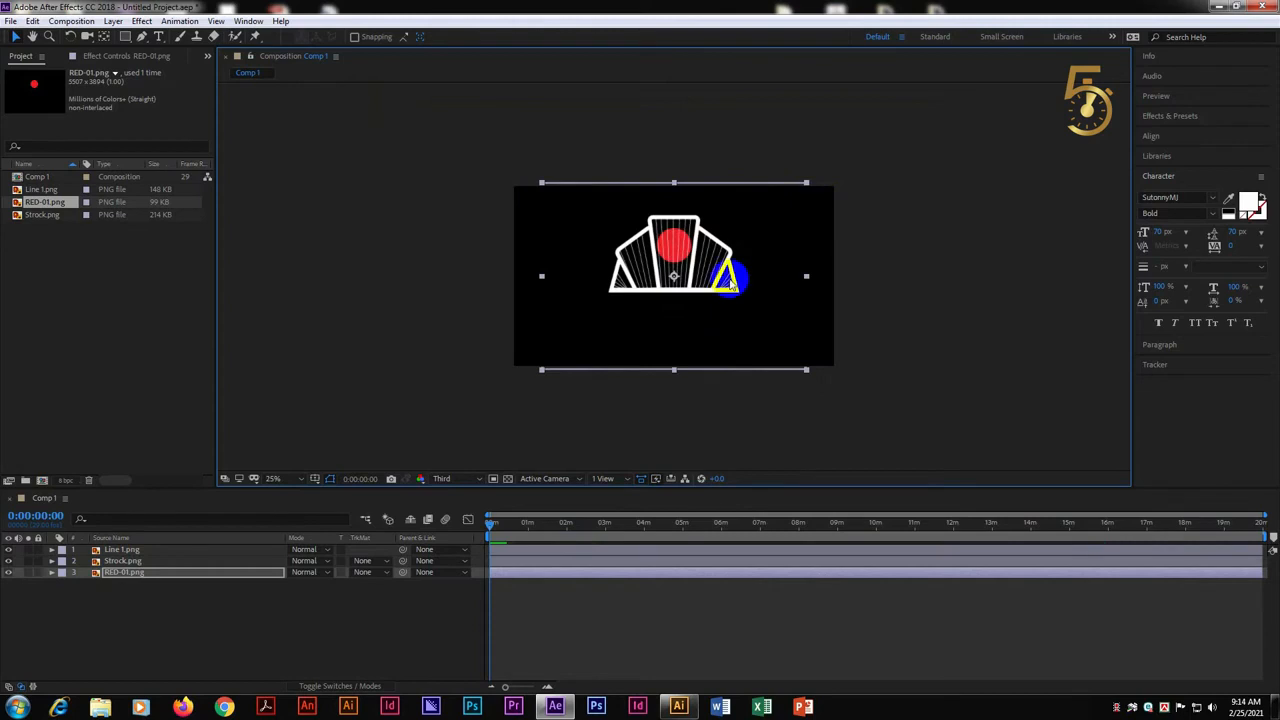
{"action": "scroll", "coordinate": [770, 250], "scroll_direction": "up", "scroll_amount": 1}
{"action": "left_click_drag", "start_coordinate": [934, 92], "coordinate": [931, 91]}
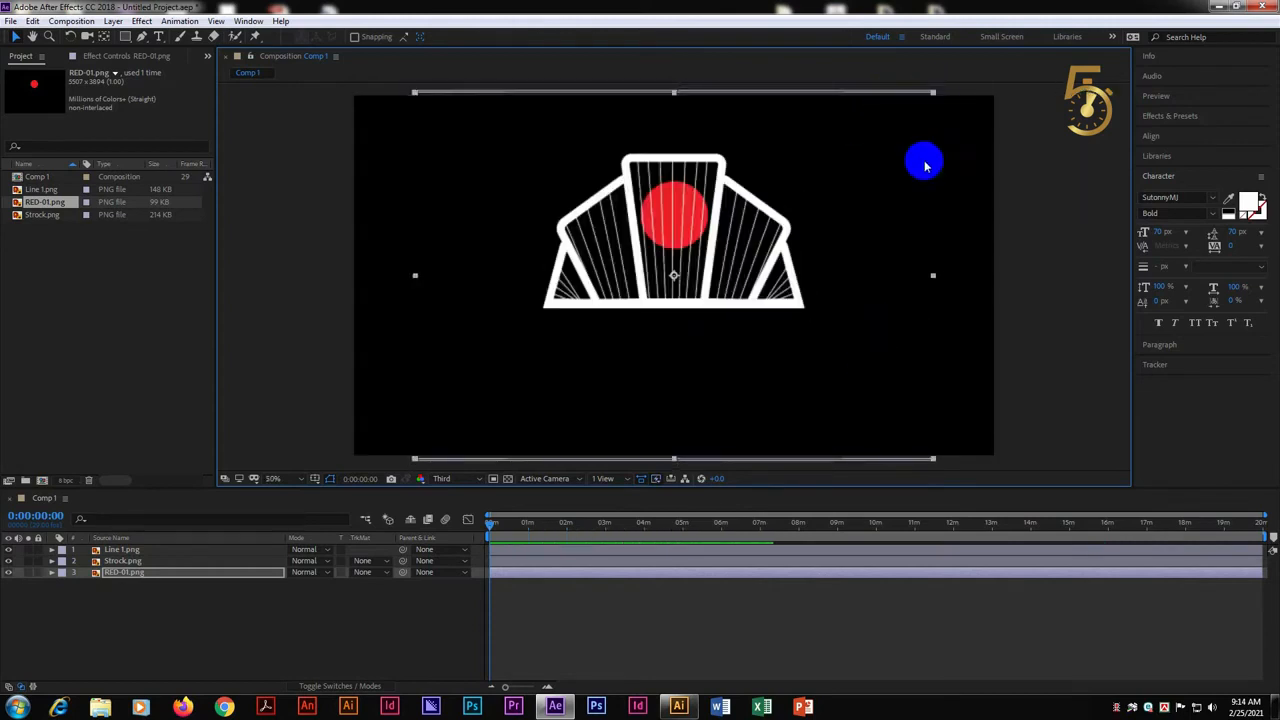
{"action": "left_click_drag", "start_coordinate": [764, 181], "coordinate": [757, 238]}
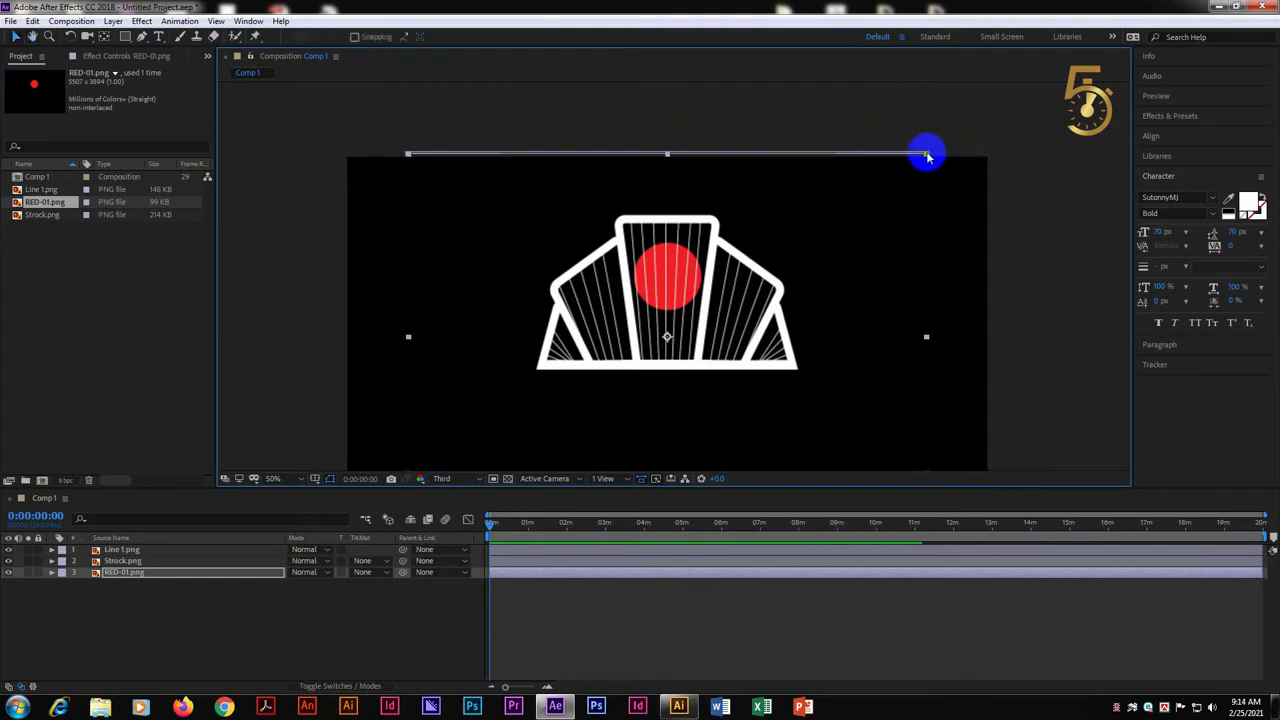
{"action": "left_click_drag", "start_coordinate": [927, 155], "coordinate": [919, 158]}
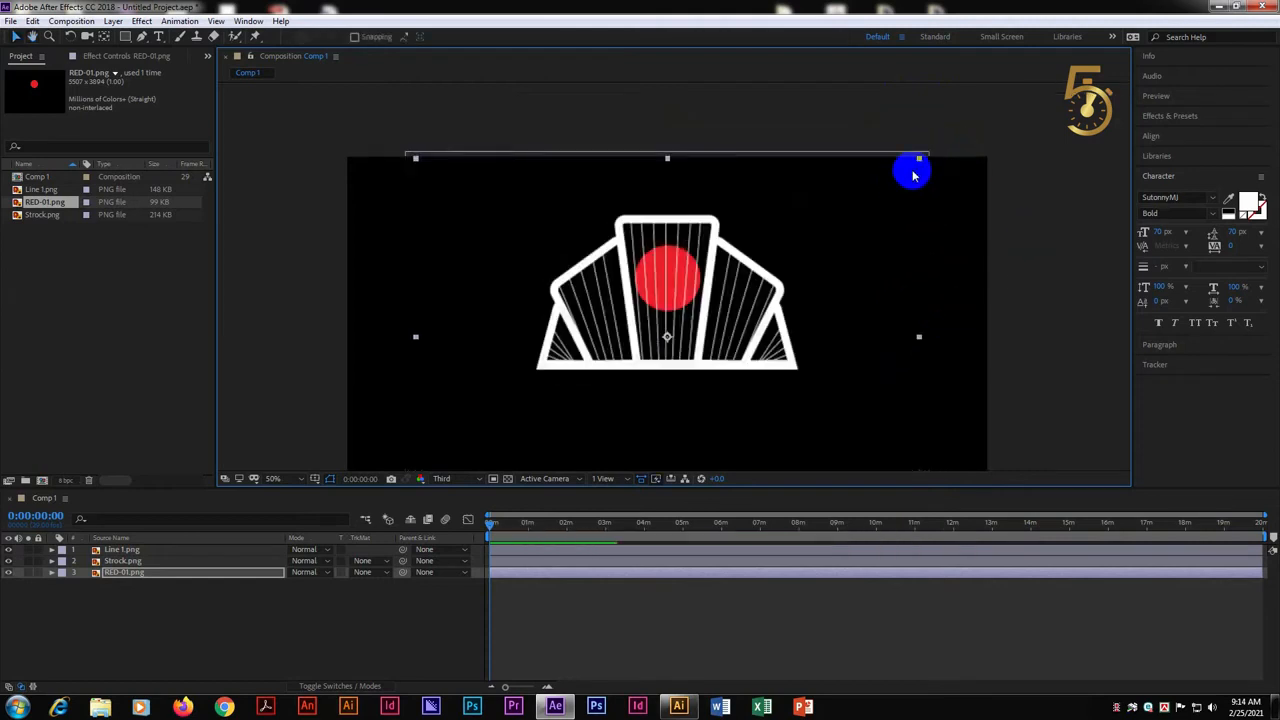
{"action": "left_click_drag", "start_coordinate": [910, 163], "coordinate": [909, 166]}
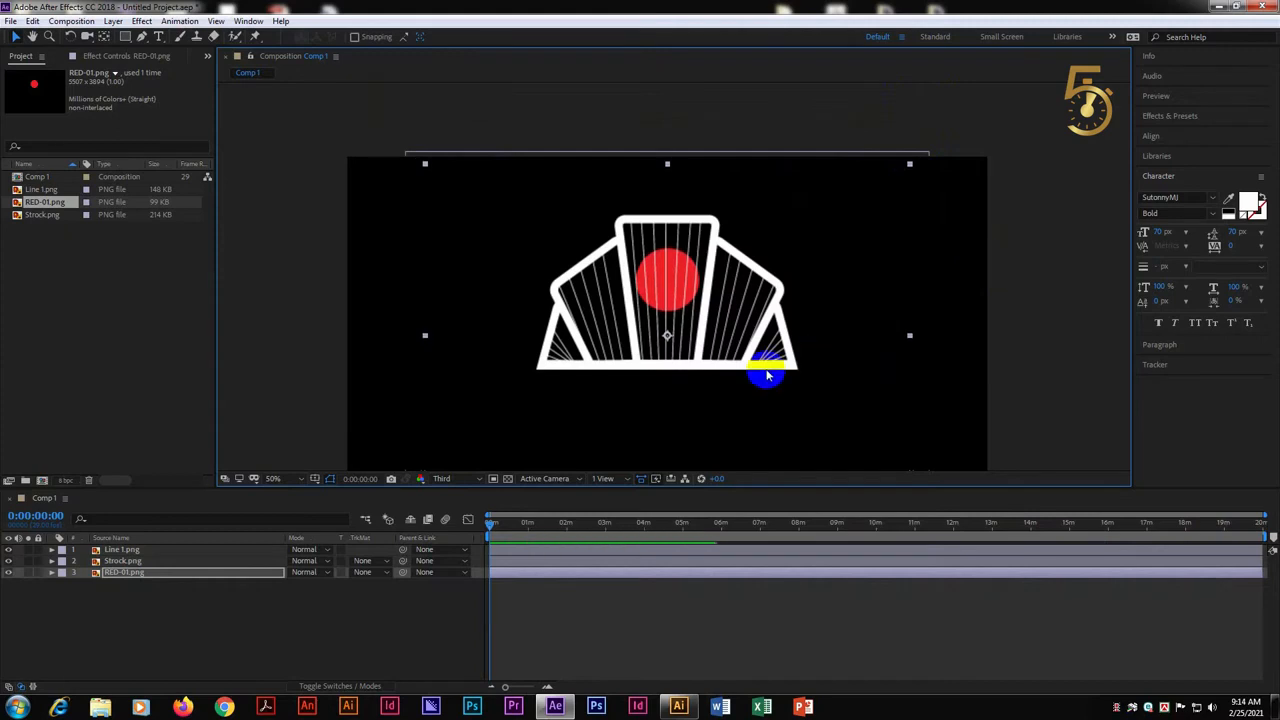
{"action": "left_click", "coordinate": [1034, 229]}
{"action": "key", "text": "comma"}
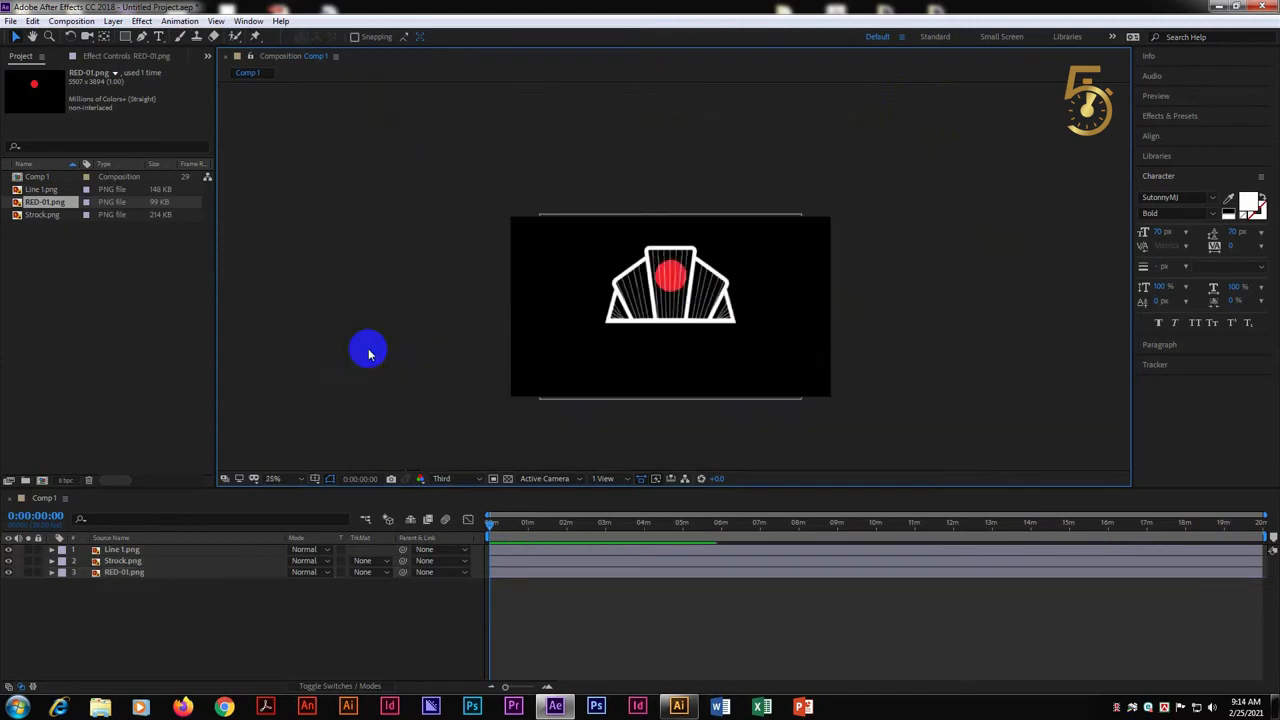
Import Flower-01.png from the Animation Logo folder and place it as the lowest layer of Comp 1
{"action": "left_click", "coordinate": [68, 270]}
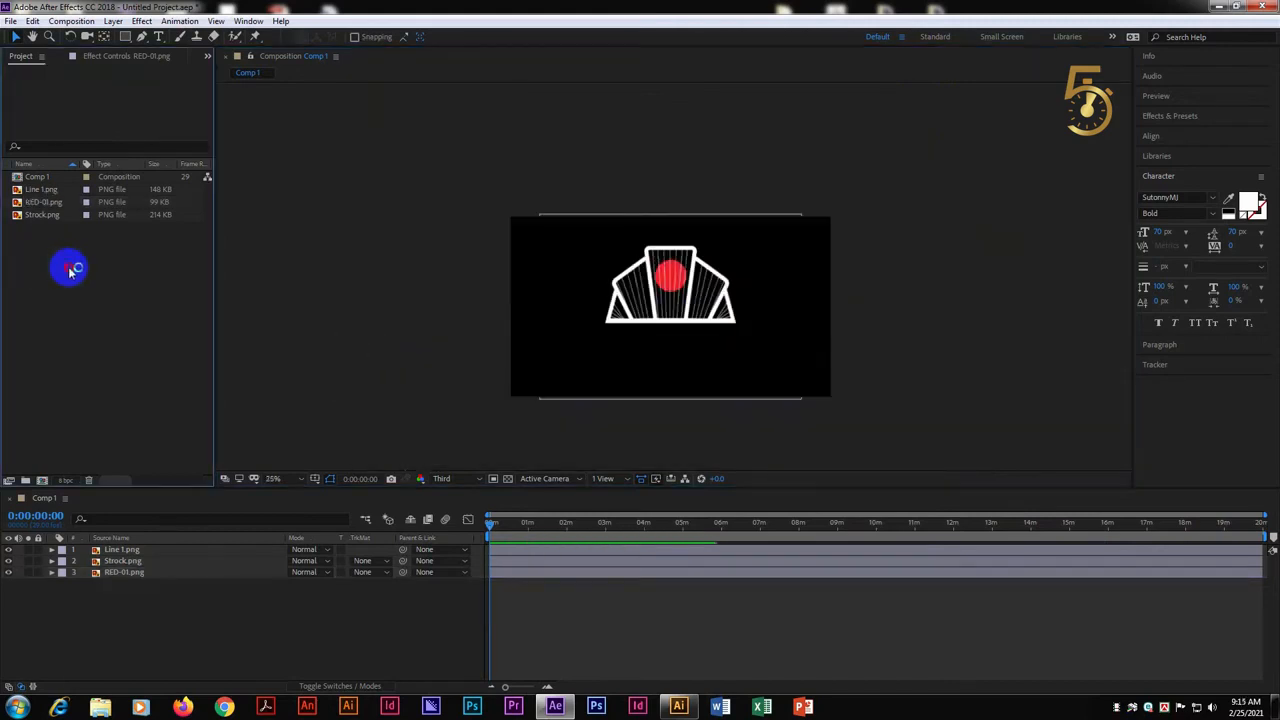
{"action": "double_click", "coordinate": [140, 281]}
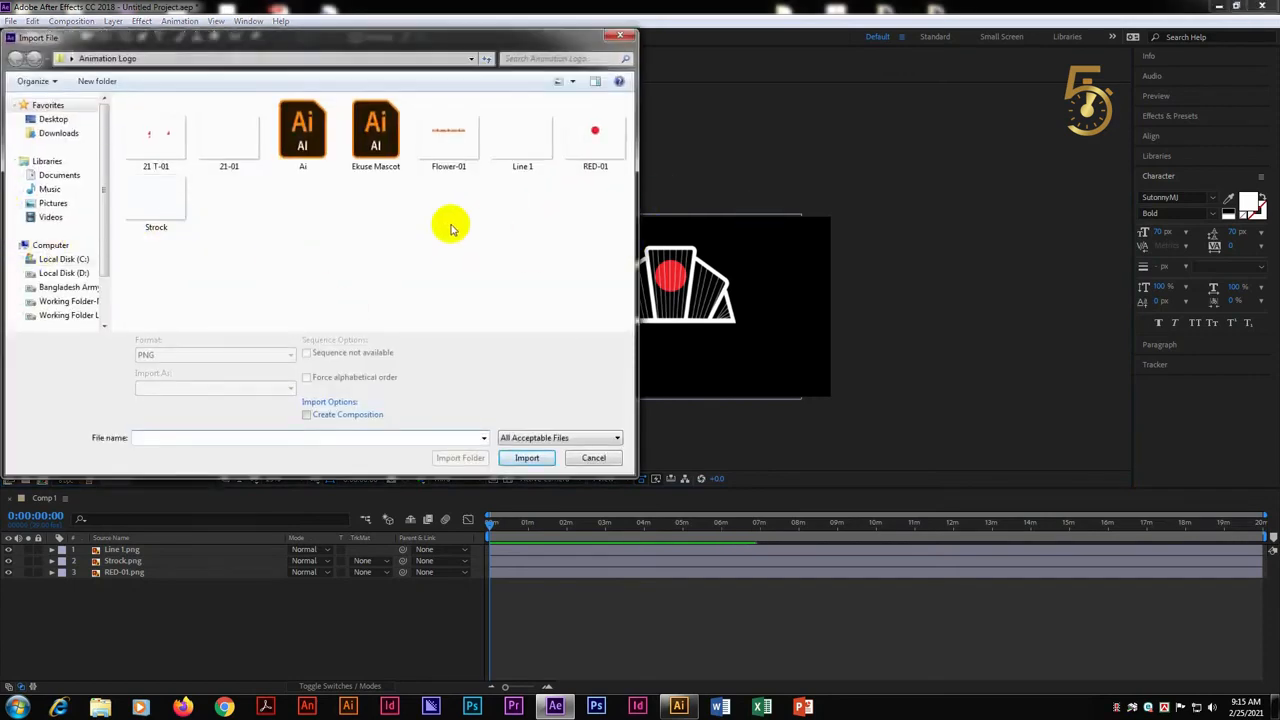
{"action": "left_click", "coordinate": [305, 128]}
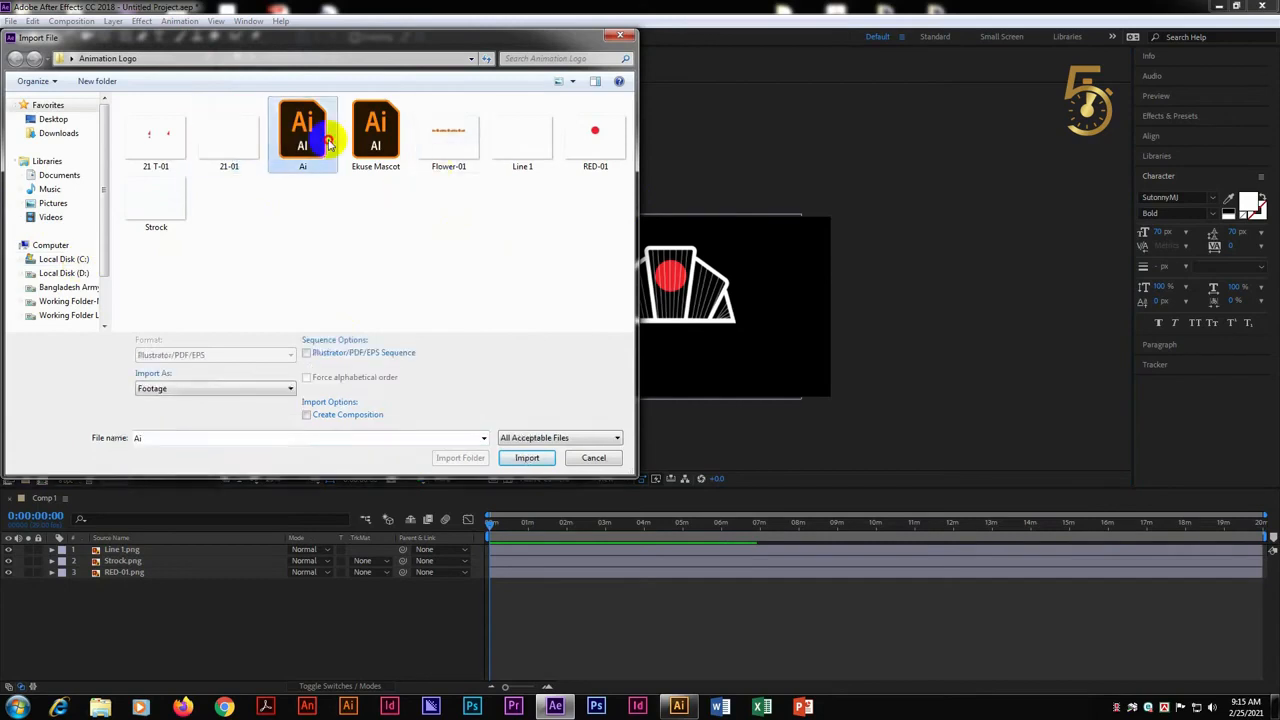
{"action": "left_click", "coordinate": [448, 132]}
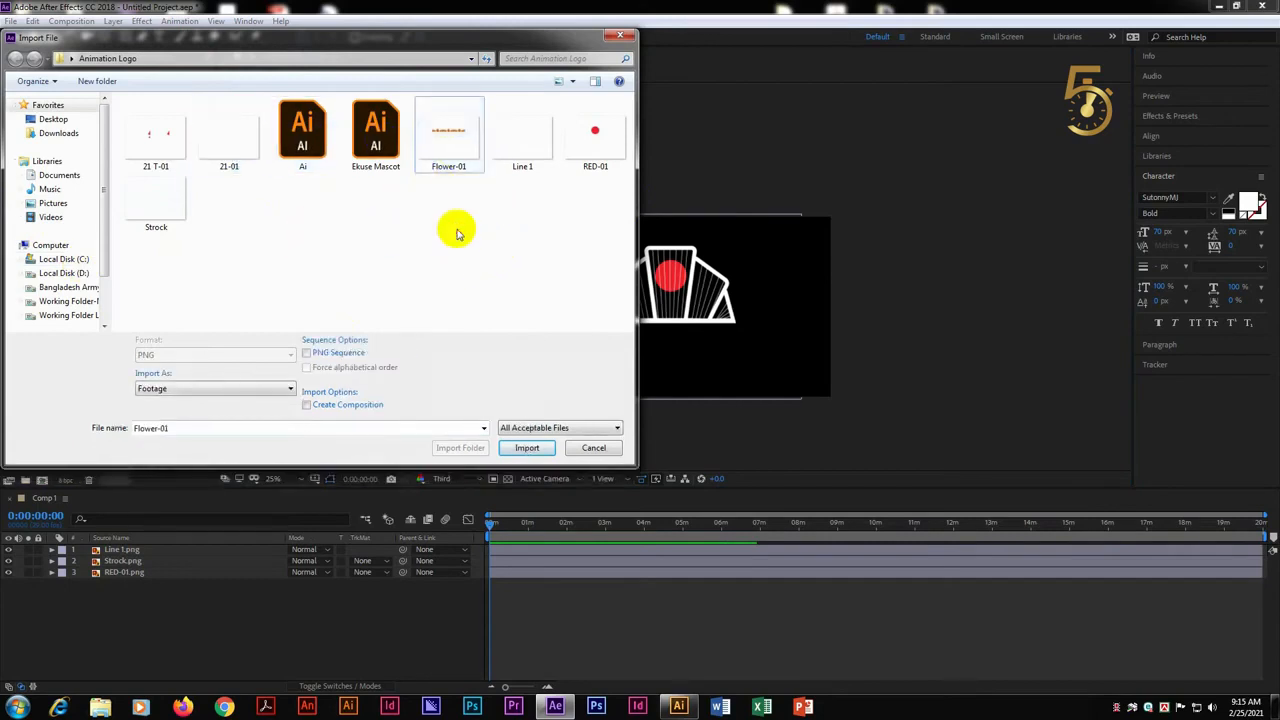
{"action": "double_click", "coordinate": [437, 143]}
{"action": "left_click_drag", "start_coordinate": [58, 198], "coordinate": [249, 588]}
Scale the Flower-01.png layer down proportionally until the flower garland is about as wide as the logo outline
{"action": "key", "text": "comma"}
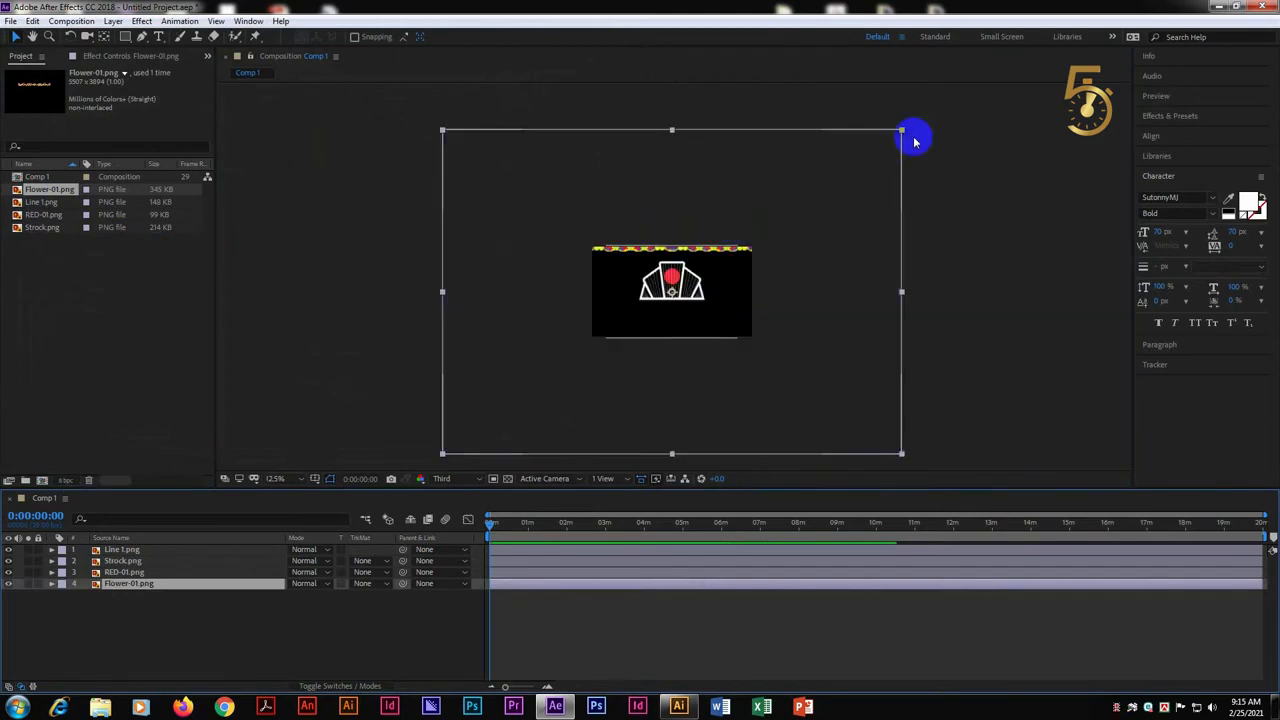
{"action": "left_click_drag", "start_coordinate": [902, 131], "coordinate": [736, 147]}
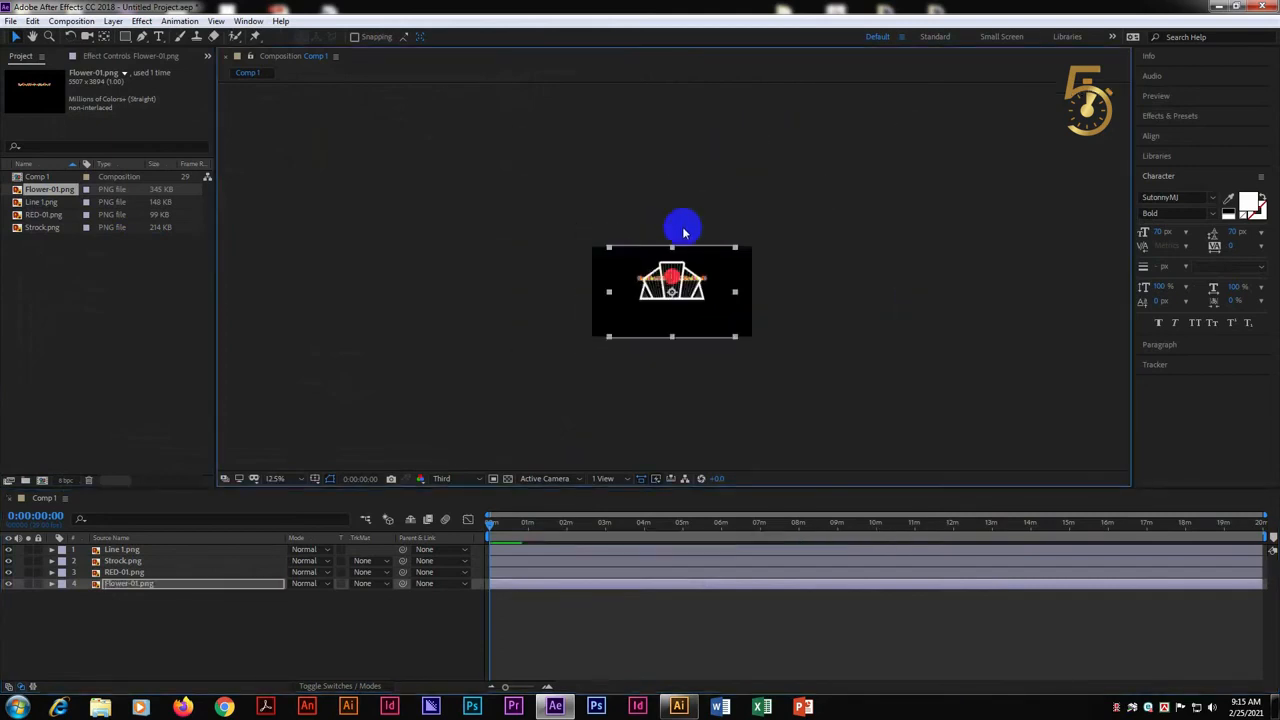
{"action": "key", "text": "period"}
{"action": "key", "text": "period"}
{"action": "key", "text": "period"}
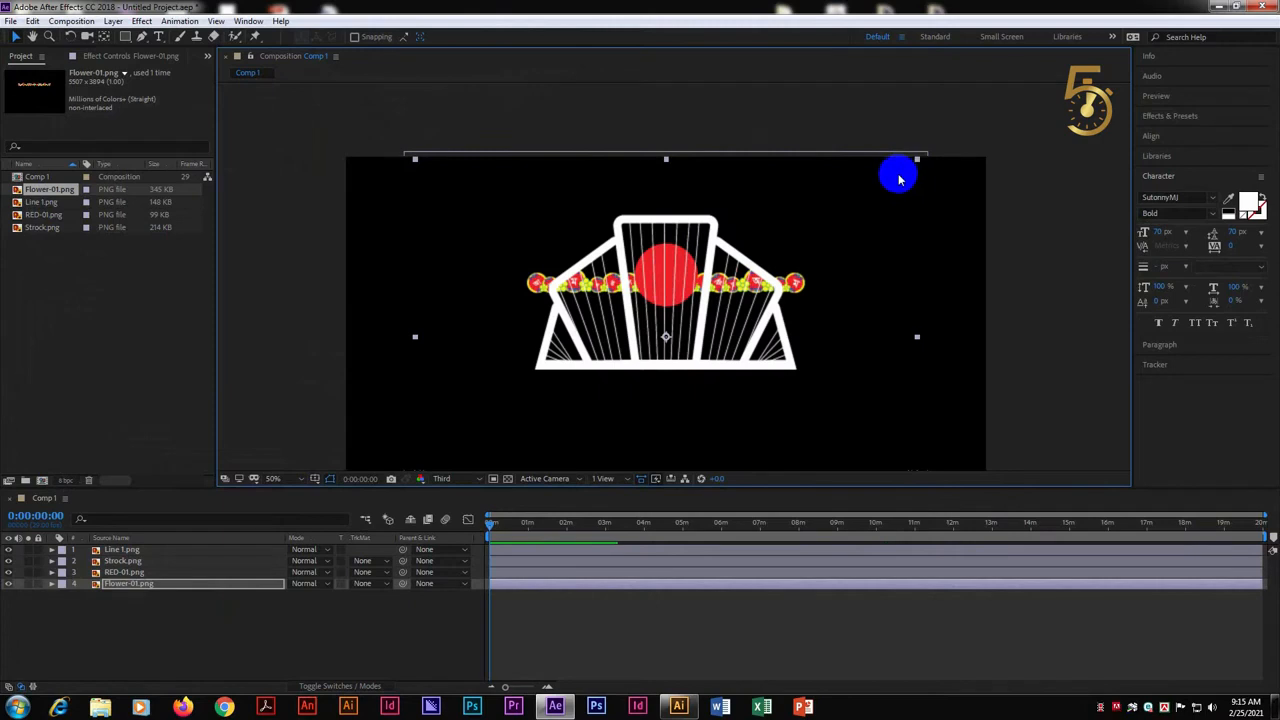
Bring Flower-01.png to the top of the layer stack, shrink it slightly and move the garland onto the outline's base line
{"action": "key", "text": "ctrl+bracketright"}
{"action": "key", "text": "ctrl+bracketright"}
{"action": "key", "text": "ctrl+bracketright"}
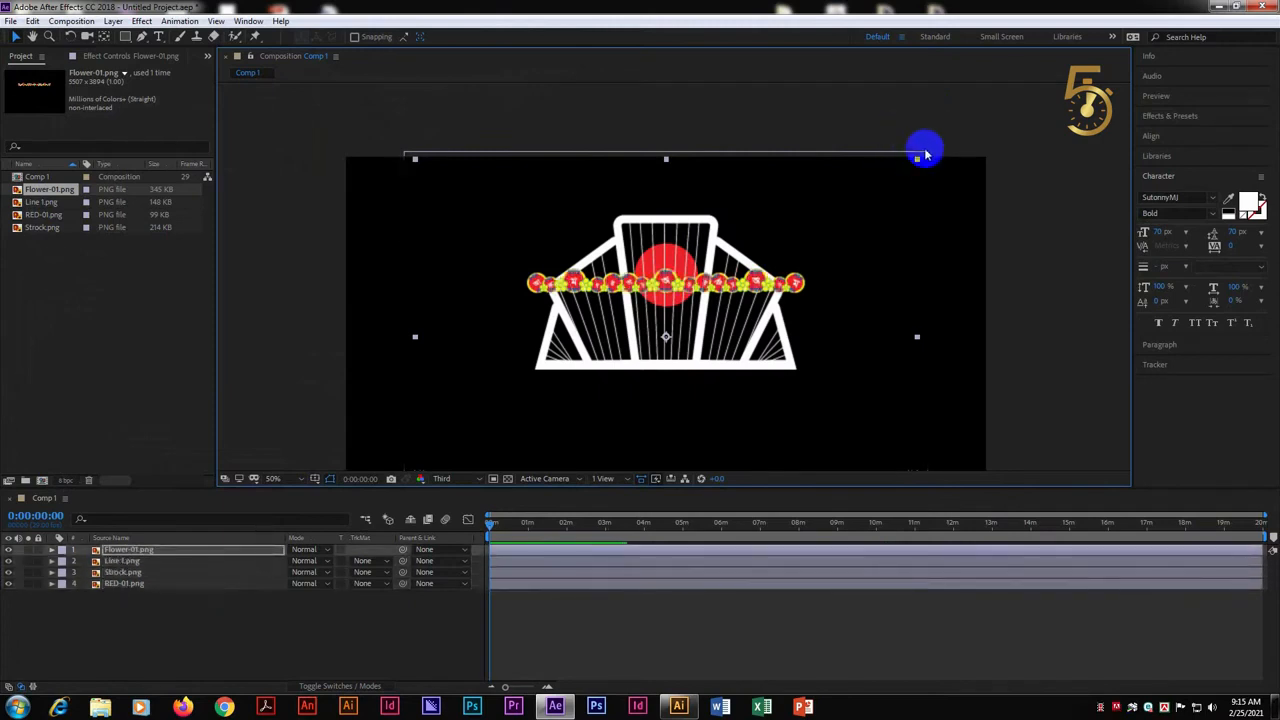
{"action": "left_click_drag", "start_coordinate": [913, 163], "coordinate": [896, 177]}
{"action": "left_click_drag", "start_coordinate": [772, 291], "coordinate": [770, 366]}
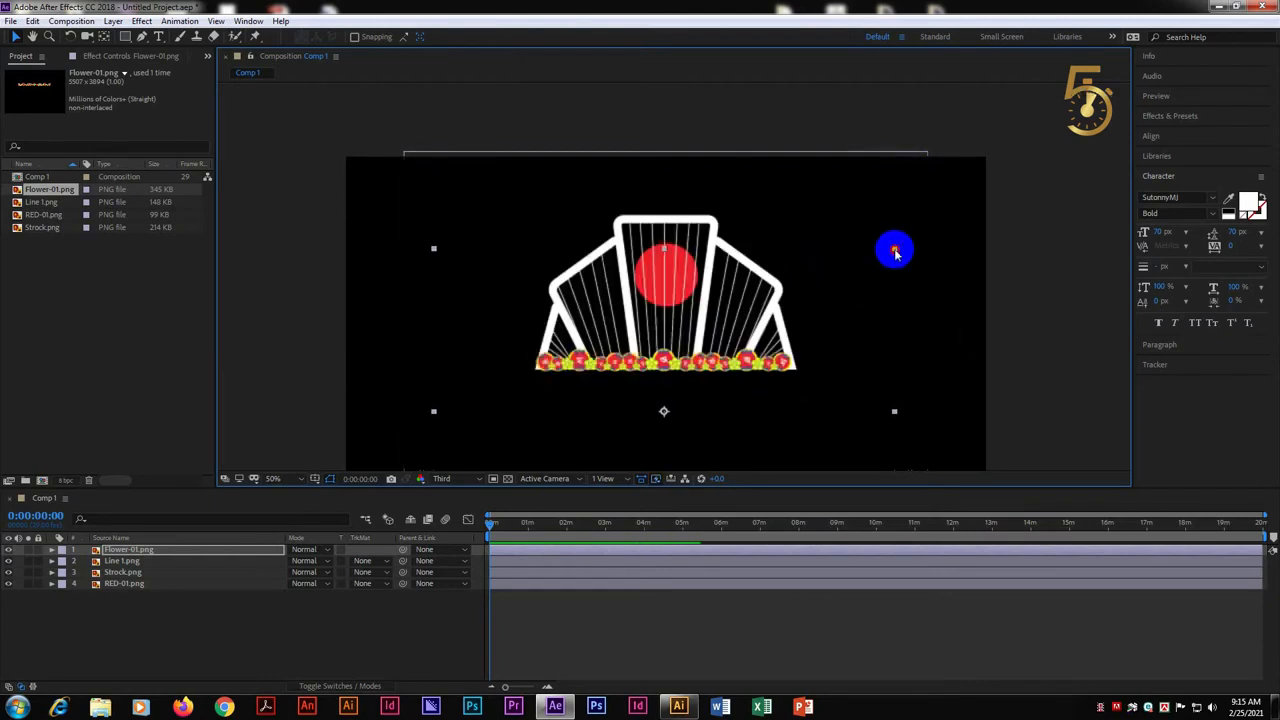
Import 21 T-01.png and place it as the lowest layer of Comp 1
{"action": "key", "text": "ctrl+i"}
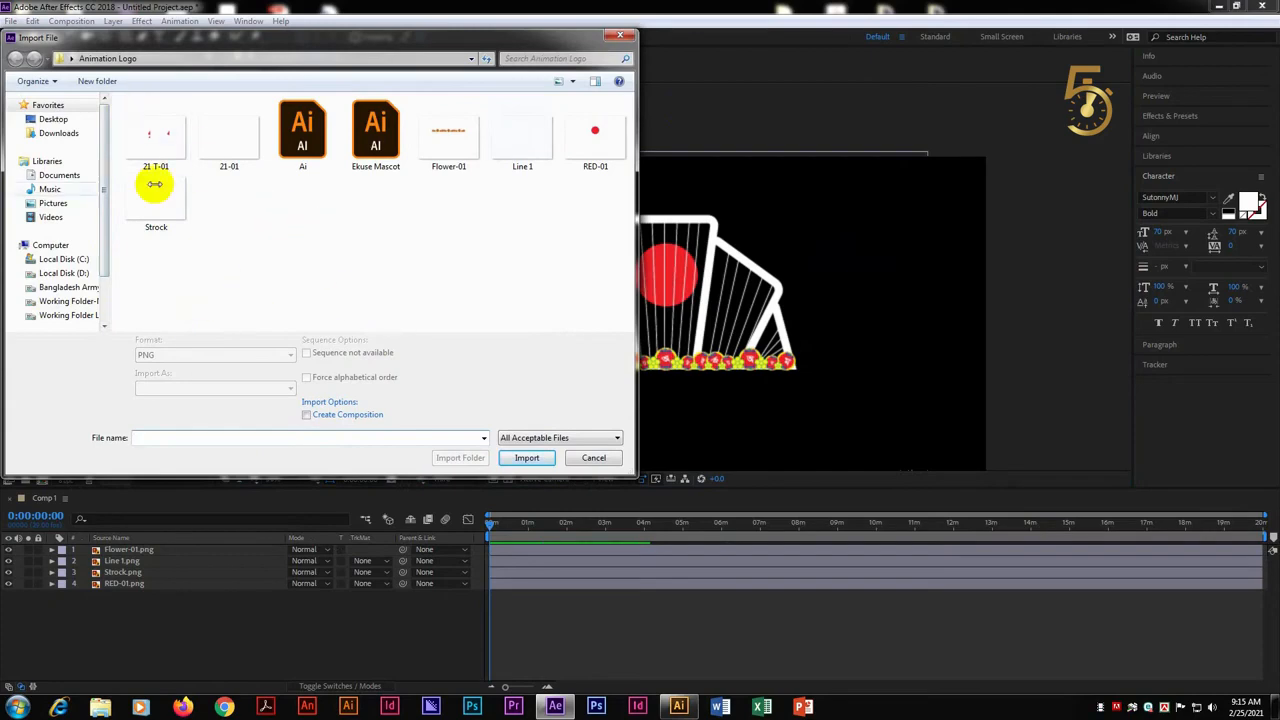
{"action": "double_click", "coordinate": [155, 140]}
{"action": "left_click_drag", "start_coordinate": [44, 176], "coordinate": [143, 590]}
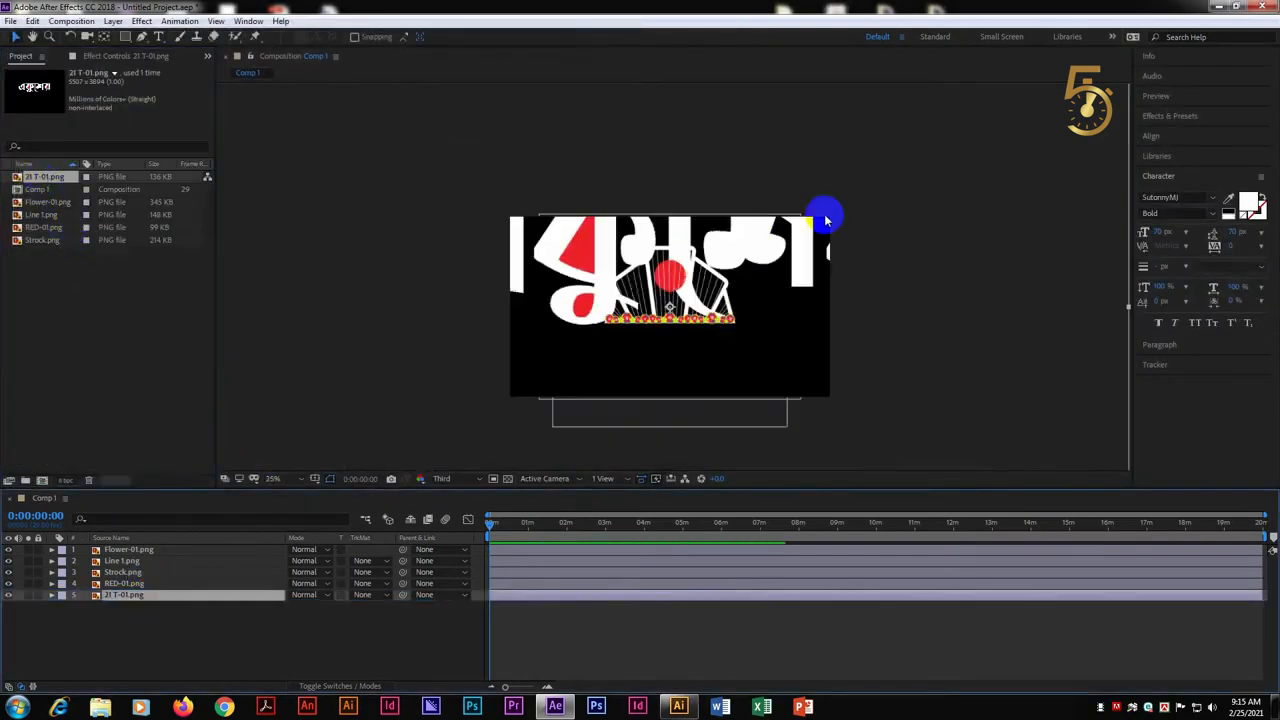
Scale the 21 T-01.png layer down proportionally to the logo's width, with the Bengali lettering directly beneath the flower garland
{"action": "left_click_drag", "start_coordinate": [897, 131], "coordinate": [749, 160]}
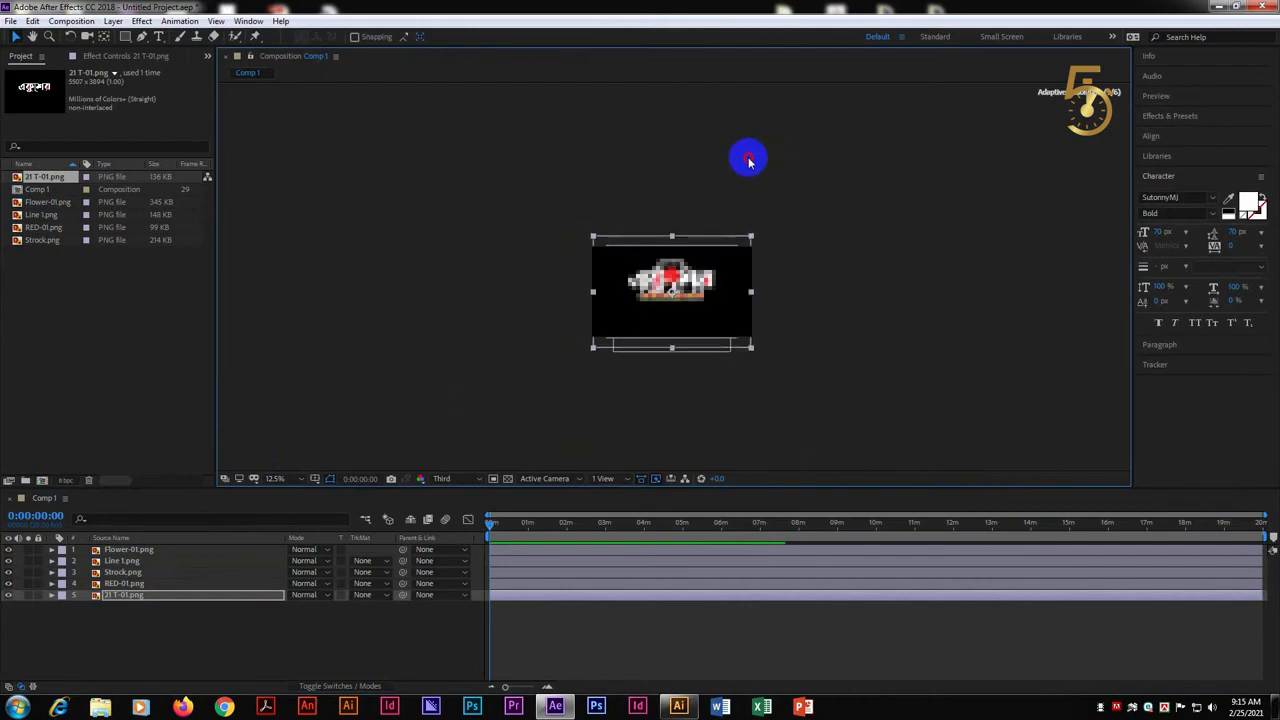
{"action": "key", "text": "period"}
{"action": "key", "text": "period"}
{"action": "left_click_drag", "start_coordinate": [984, 116], "coordinate": [932, 143]}
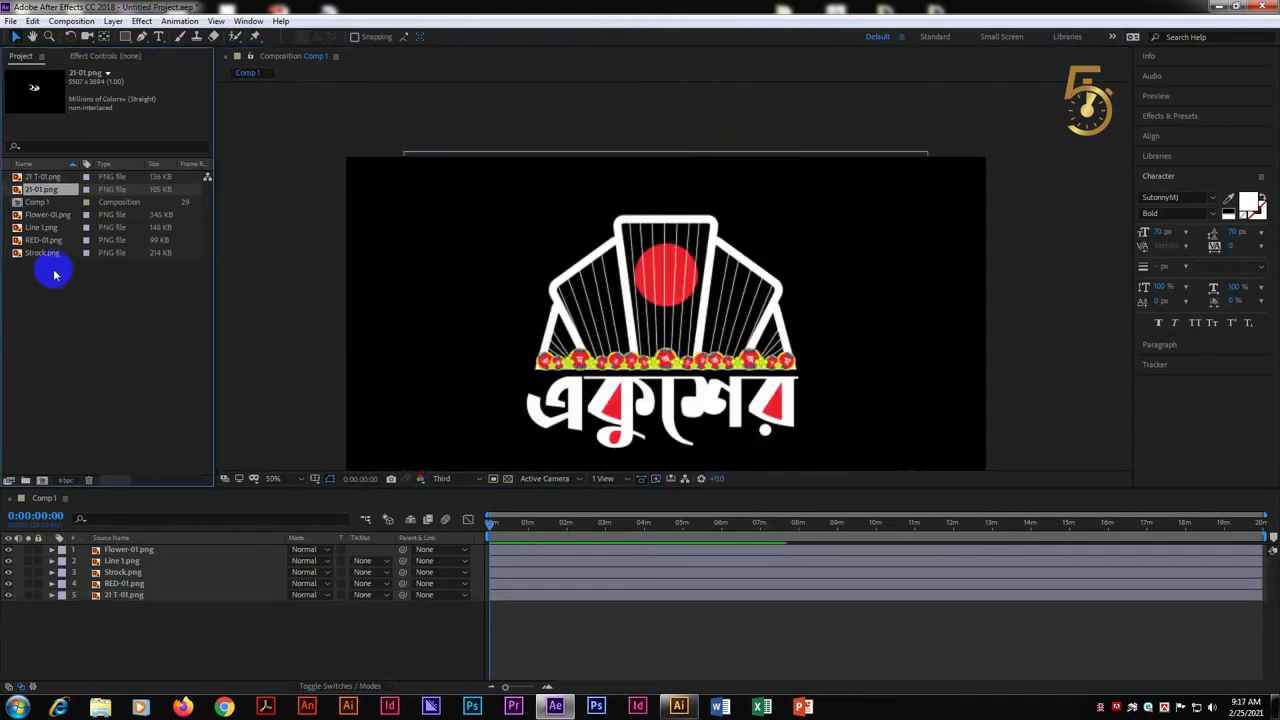
Add 21-01.png as the lowest layer of Comp 1 and scale it down proportionally towards the logo's size
{"action": "left_click_drag", "start_coordinate": [40, 189], "coordinate": [243, 608]}
{"action": "key", "text": "comma"}
{"action": "key", "text": "comma"}
{"action": "left_click_drag", "start_coordinate": [903, 131], "coordinate": [743, 166]}
{"action": "key", "text": "period"}
{"action": "key", "text": "period"}
{"action": "left_click_drag", "start_coordinate": [907, 166], "coordinate": [984, 112]}
Bring 21-01.png to the top of the layer stack, then fine-tune its size and position the numeral beneath the Bengali lettering
{"action": "scroll", "coordinate": [760, 260], "scroll_direction": "down", "scroll_amount": 3}
{"action": "key", "text": "ctrl+bracketright"}
{"action": "key", "text": "ctrl+bracketright"}
{"action": "key", "text": "ctrl+bracketright"}
{"action": "key", "text": "ctrl+bracketright"}
{"action": "key", "text": "ctrl+bracketright"}
{"action": "scroll", "coordinate": [716, 370], "scroll_direction": "up", "scroll_amount": 3}
{"action": "left_click_drag", "start_coordinate": [724, 323], "coordinate": [787, 385]}
{"action": "scroll", "coordinate": [787, 385], "scroll_direction": "down", "scroll_amount": 3}
{"action": "left_click_drag", "start_coordinate": [697, 323], "coordinate": [671, 364]}
{"action": "scroll", "coordinate": [686, 366], "scroll_direction": "up", "scroll_amount": 3}
{"action": "left_click_drag", "start_coordinate": [1014, 177], "coordinate": [978, 200]}
{"action": "scroll", "coordinate": [700, 364], "scroll_direction": "up", "scroll_amount": 1}
{"action": "left_click_drag", "start_coordinate": [686, 443], "coordinate": [725, 258]}
{"action": "scroll", "coordinate": [725, 258], "scroll_direction": "down", "scroll_amount": 1}
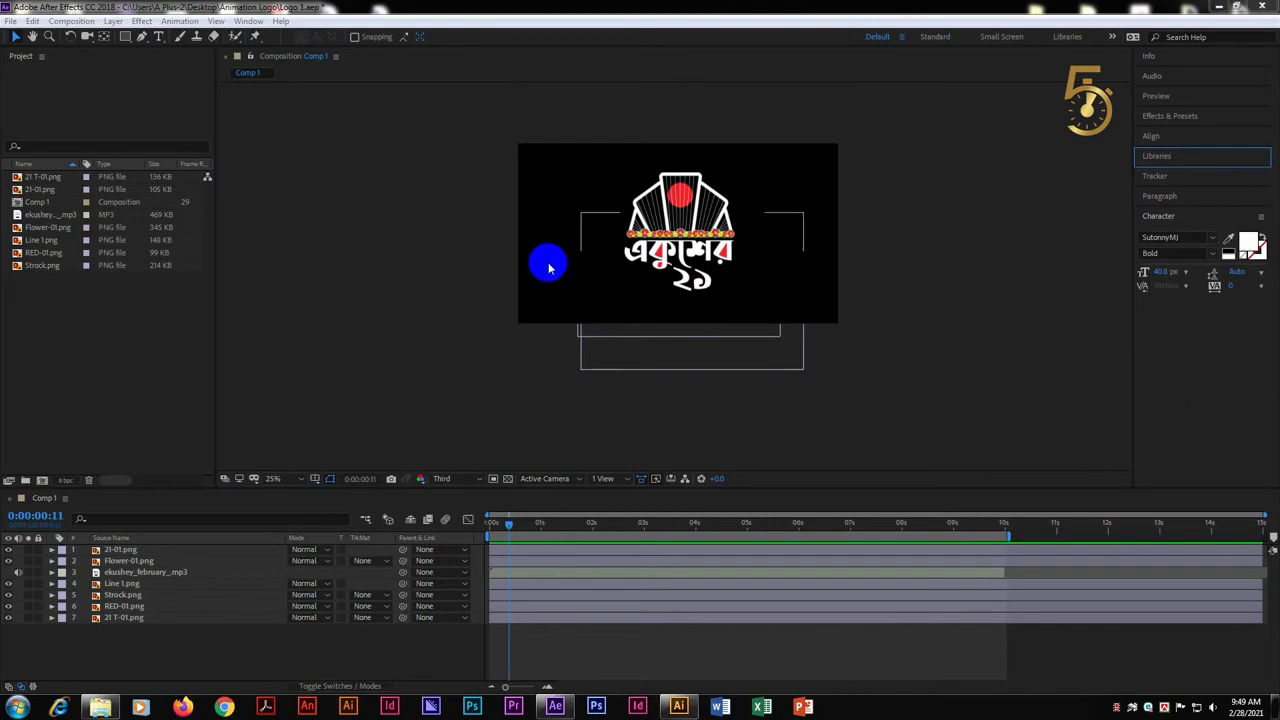
Examine the assembled logo up close and scrub through the opening seconds of Comp 1, ending at 0:00:00:00
{"action": "left_click", "coordinate": [807, 277]}
{"action": "scroll", "coordinate": [651, 234], "scroll_direction": "up", "scroll_amount": 4}
{"action": "scroll", "coordinate": [700, 250], "scroll_direction": "down", "scroll_amount": 2}
{"action": "scroll", "coordinate": [780, 266], "scroll_direction": "down", "scroll_amount": 2}
{"action": "scroll", "coordinate": [693, 283], "scroll_direction": "up", "scroll_amount": 4}
{"action": "key", "text": "space"}
{"action": "scroll", "coordinate": [695, 280], "scroll_direction": "down", "scroll_amount": 1}
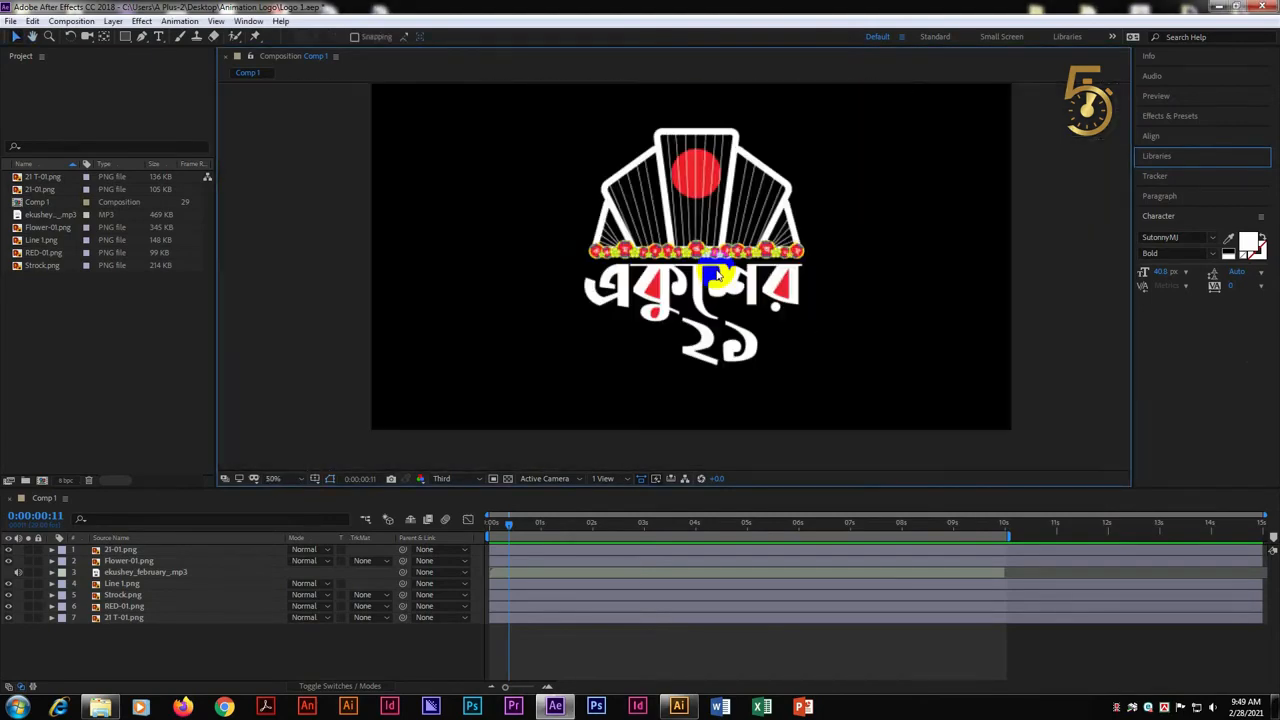
{"action": "left_click_drag", "start_coordinate": [720, 276], "coordinate": [725, 261]}
{"action": "left_click_drag", "start_coordinate": [584, 526], "coordinate": [380, 538]}
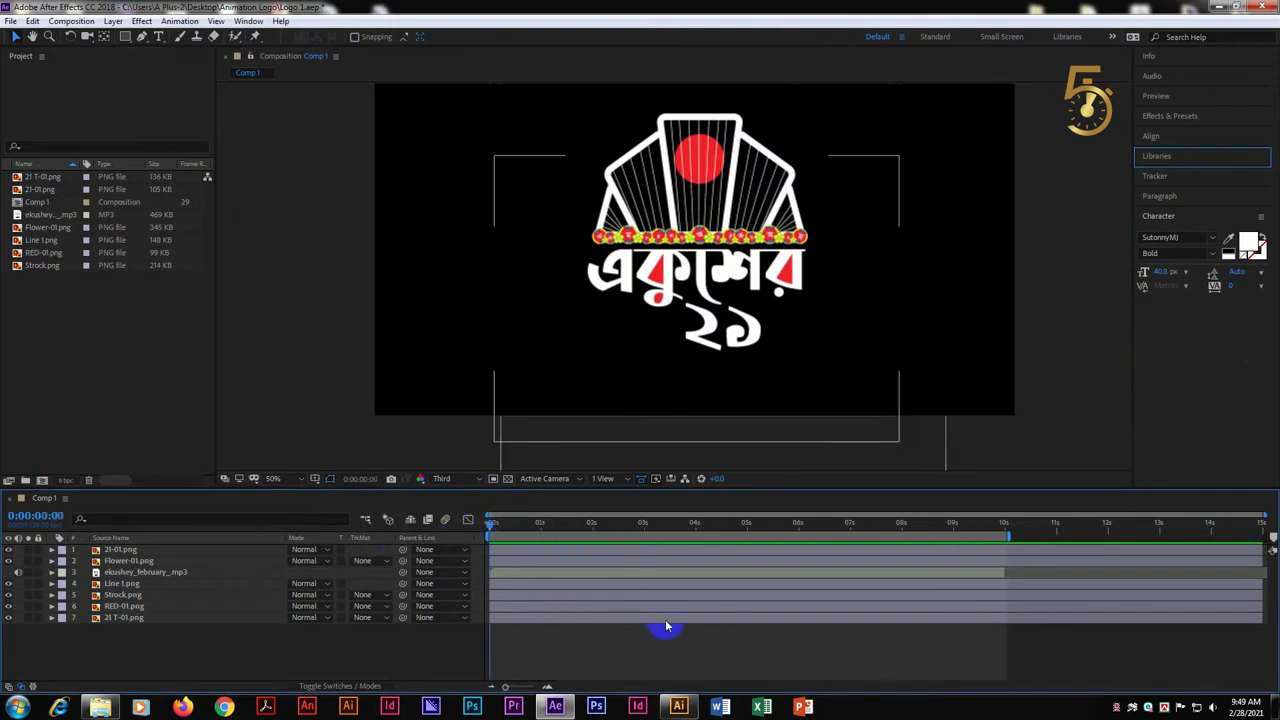
{"action": "left_click", "coordinate": [579, 524]}
{"action": "left_click_drag", "start_coordinate": [579, 524], "coordinate": [450, 520]}
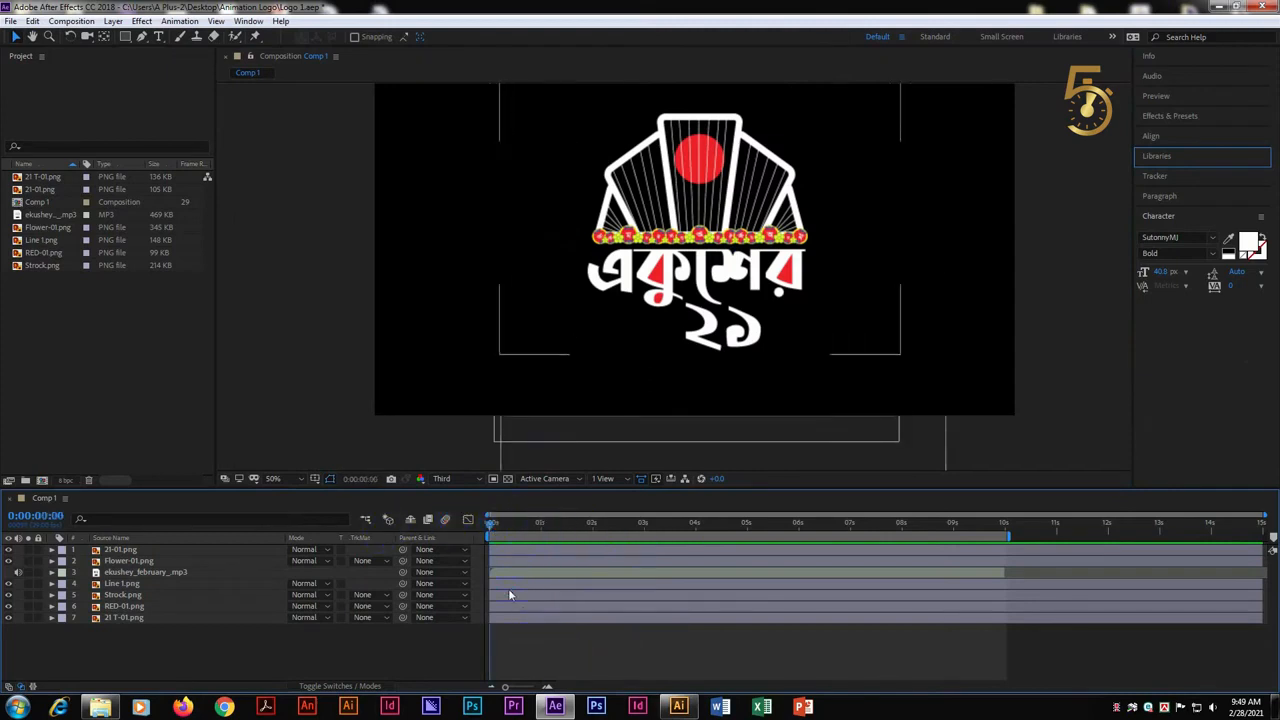
Shift every layer except Line 1.png to start at about 5 seconds and return the current time to the beginning
{"action": "left_click", "coordinate": [127, 586]}
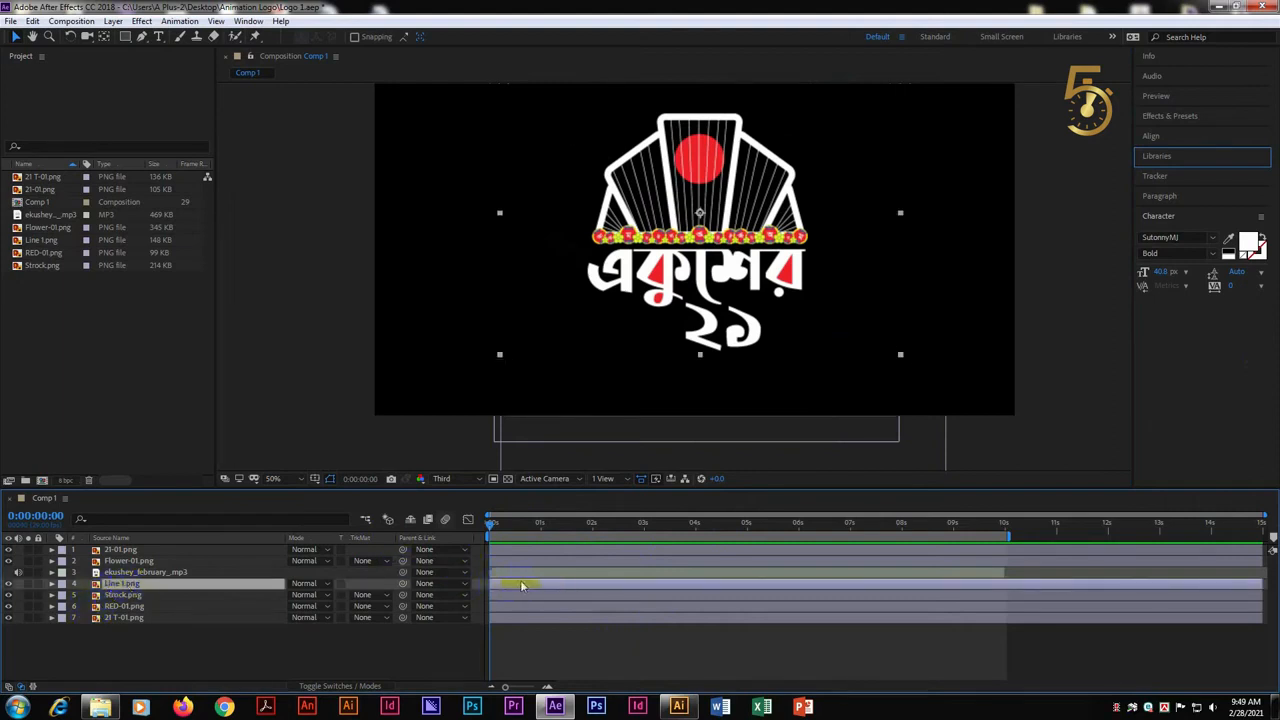
{"action": "key", "text": "ctrl+a"}
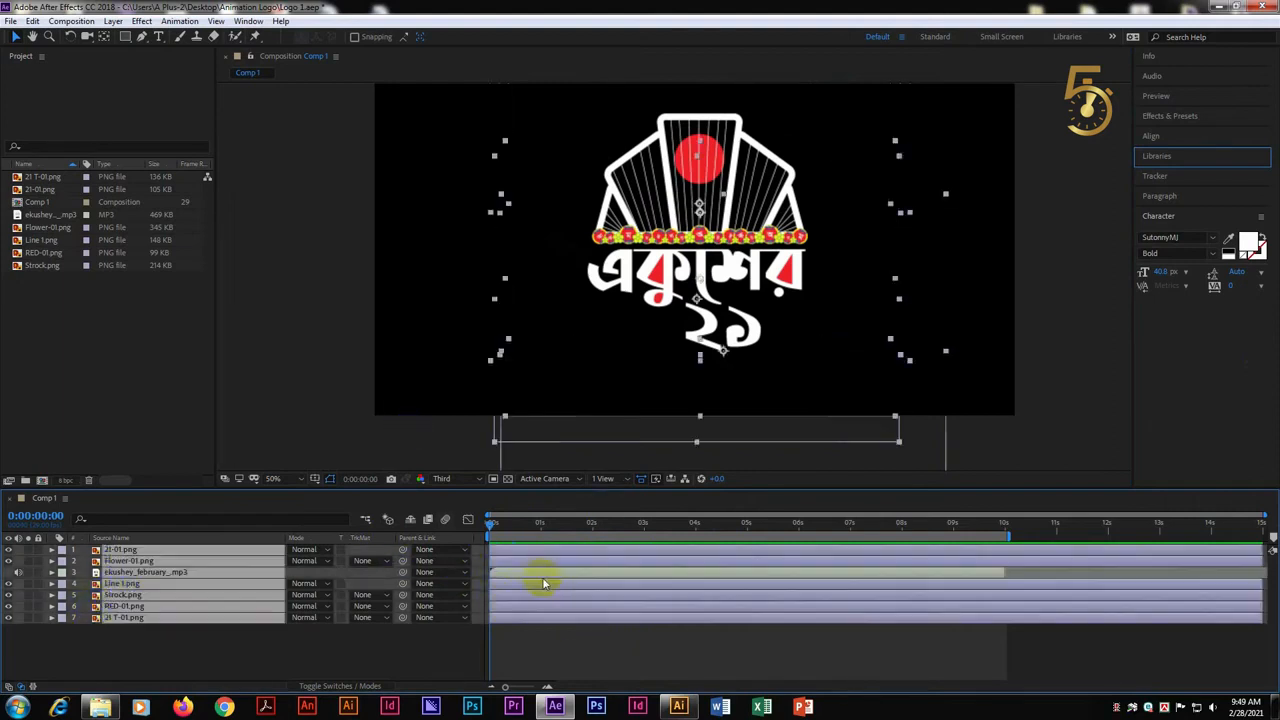
{"action": "left_click", "coordinate": [535, 587], "text": "ctrl"}
{"action": "left_click_drag", "start_coordinate": [515, 550], "coordinate": [645, 556]}
{"action": "left_click_drag", "start_coordinate": [490, 527], "coordinate": [460, 526]}
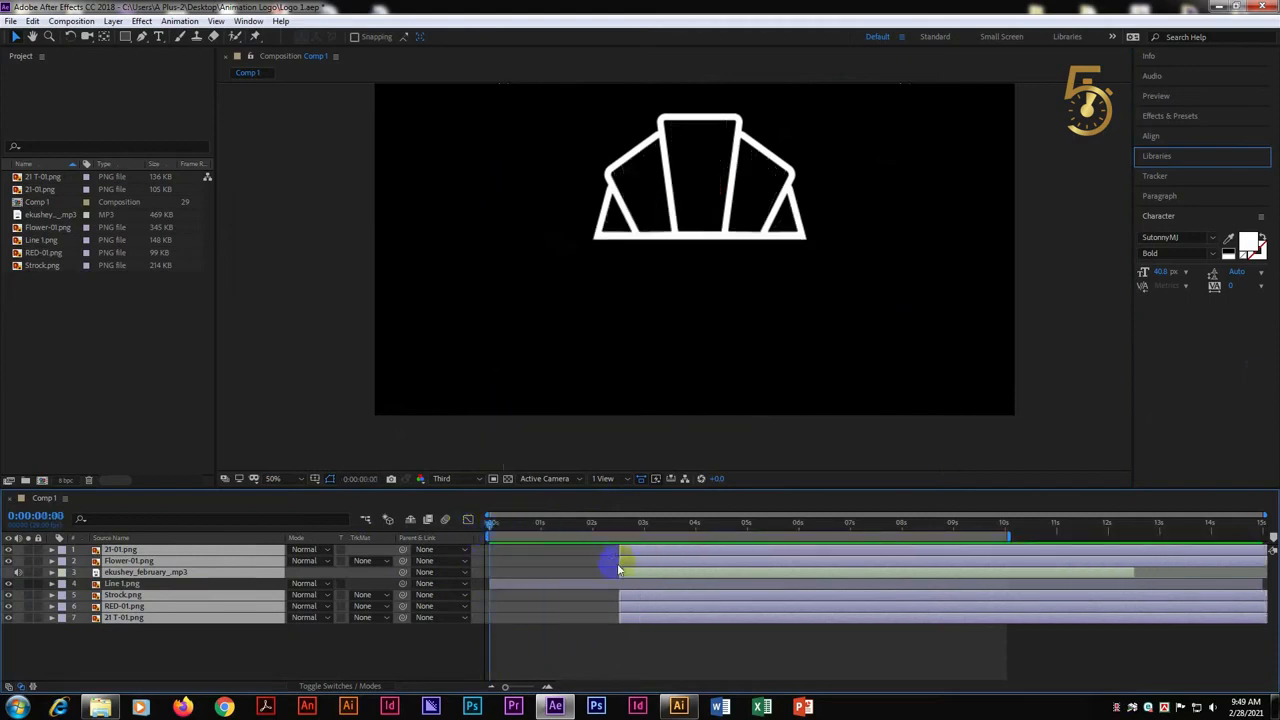
{"action": "left_click_drag", "start_coordinate": [661, 551], "coordinate": [783, 551]}
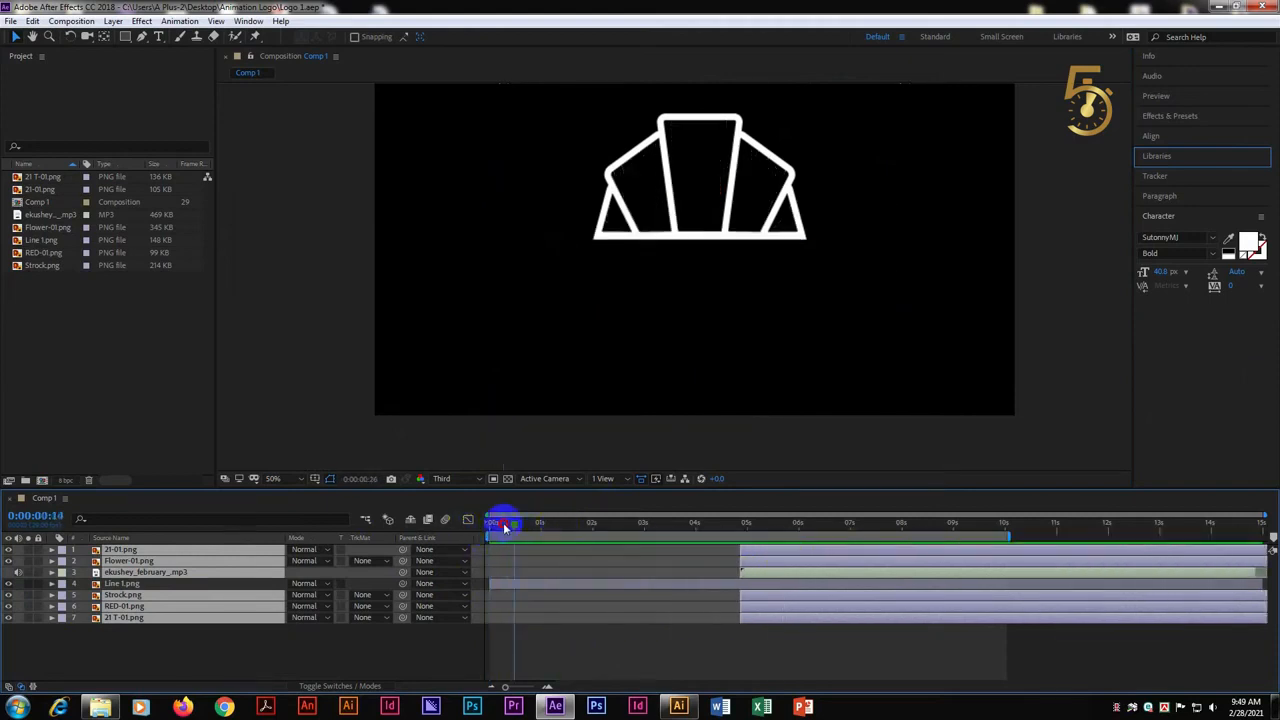
{"action": "left_click_drag", "start_coordinate": [505, 528], "coordinate": [480, 527]}
{"action": "left_click", "coordinate": [551, 674]}
Add Scale and Opacity keyframes to Line 1.png at 0 seconds and at 1 second, using the layer's current values
{"action": "left_click", "coordinate": [517, 583]}
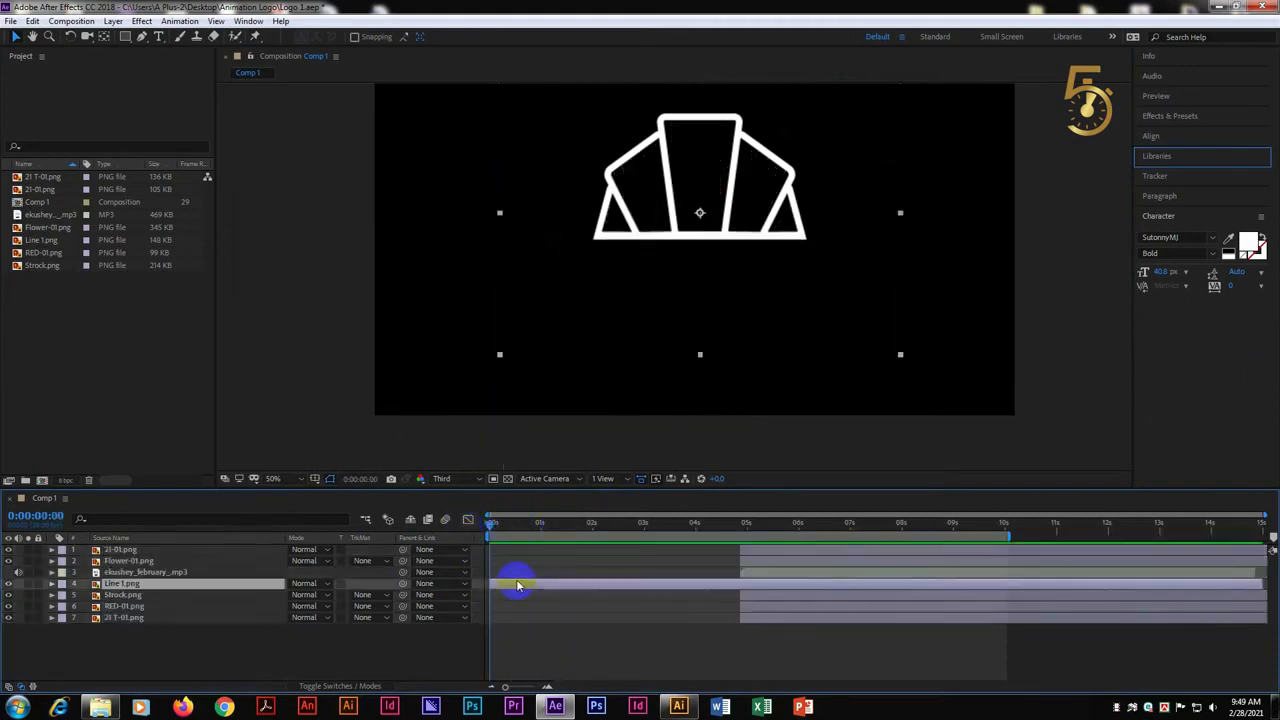
{"action": "left_click", "coordinate": [51, 583]}
{"action": "left_click", "coordinate": [85, 651]}
{"action": "left_click", "coordinate": [84, 629]}
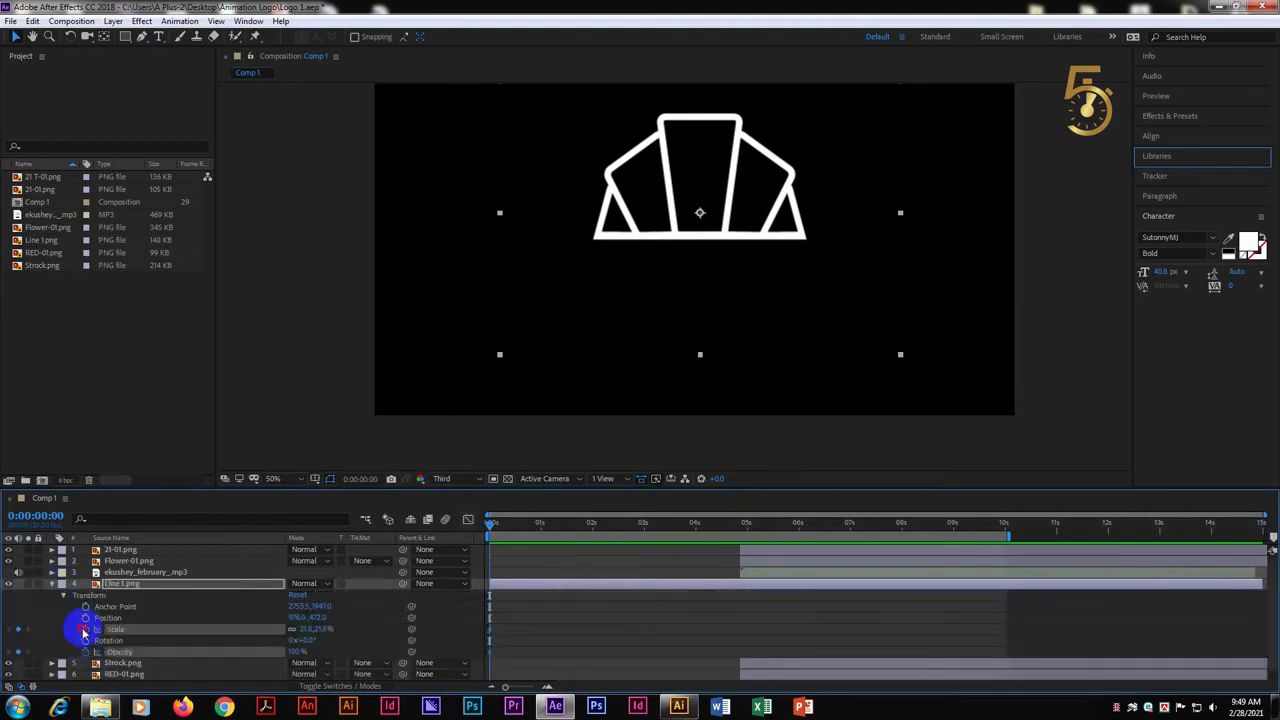
{"action": "left_click_drag", "start_coordinate": [495, 530], "coordinate": [539, 527]}
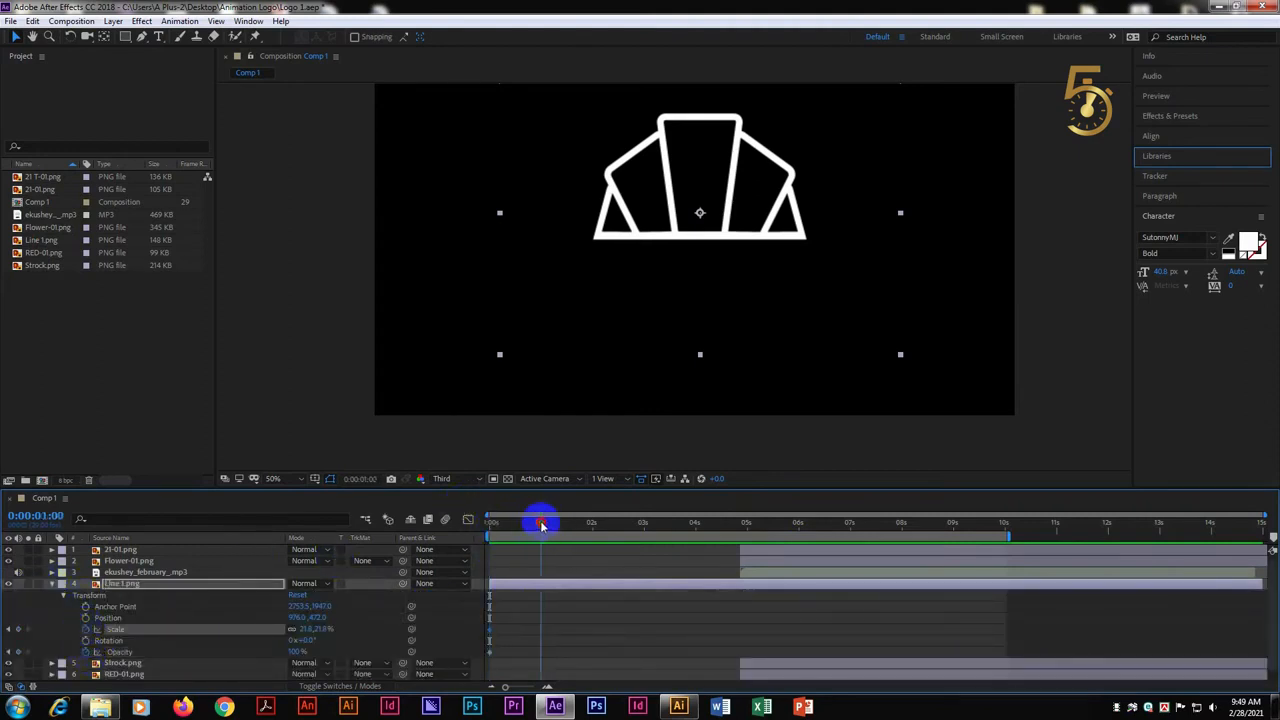
{"action": "left_click", "coordinate": [22, 652]}
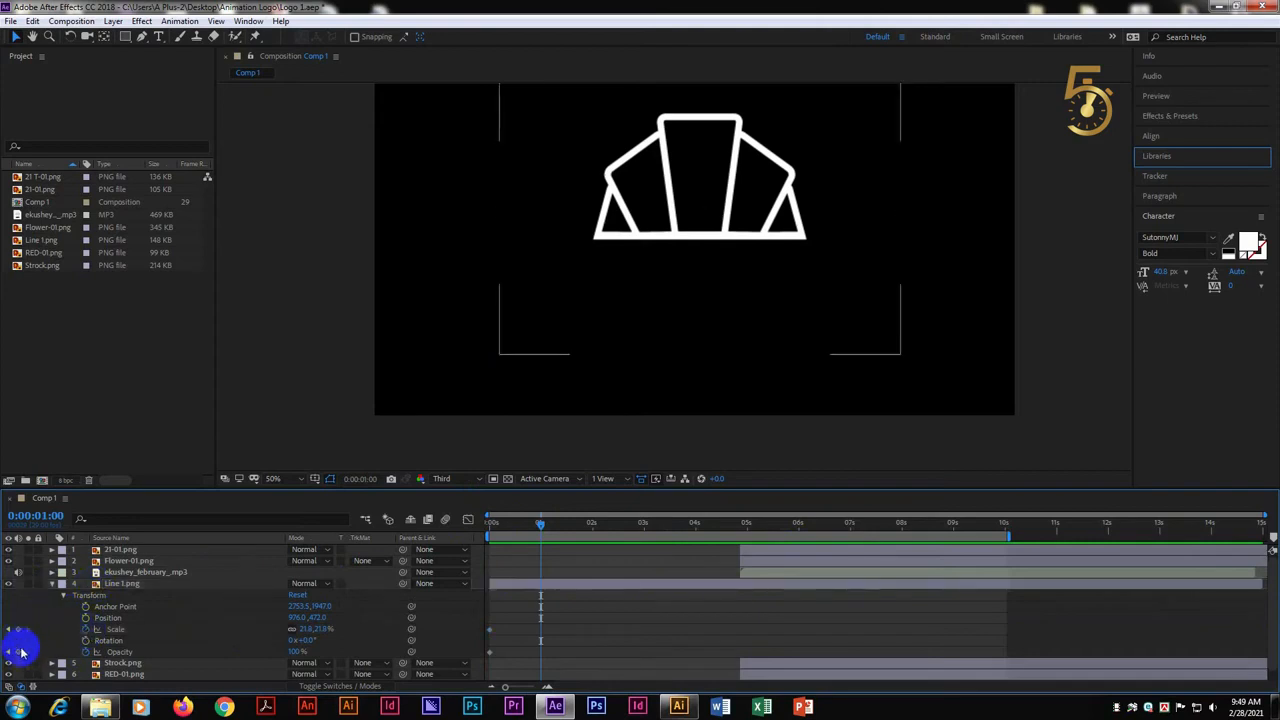
{"action": "left_click", "coordinate": [22, 652]}
{"action": "left_click", "coordinate": [22, 629]}
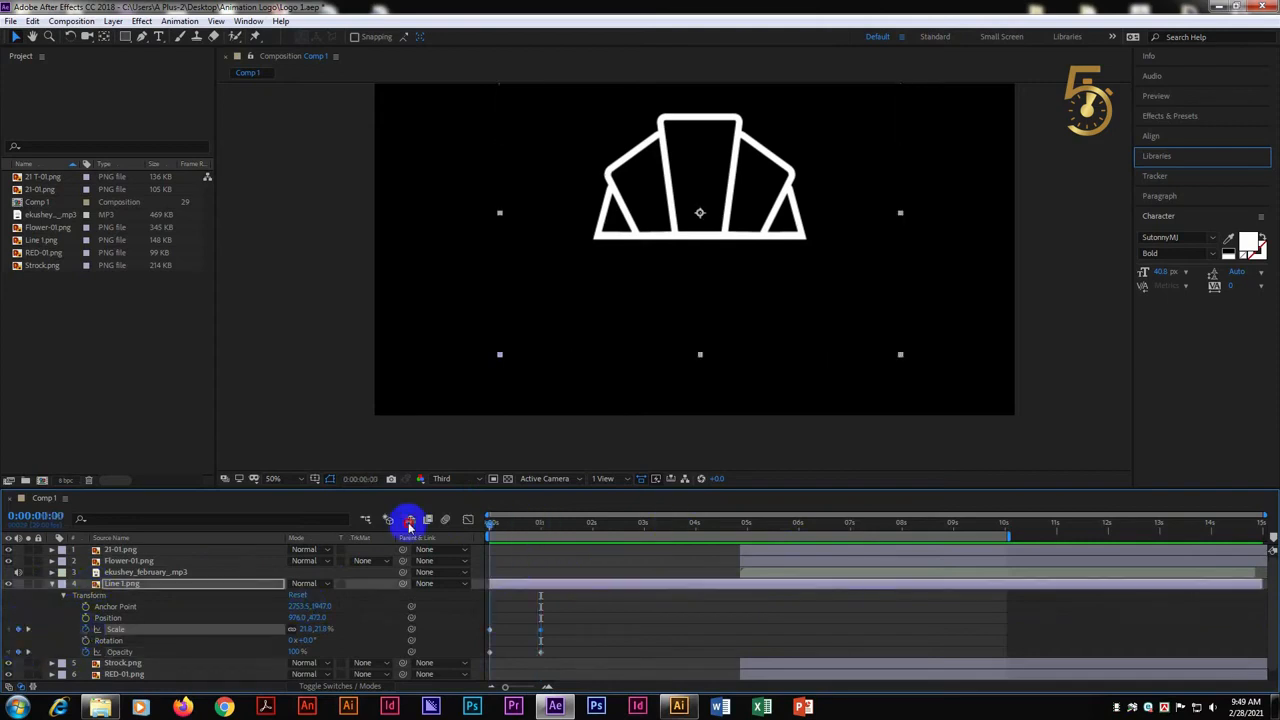
Set Line 1.png's Opacity to 0% and Scale to 15% at the 0-second keyframes
{"action": "key", "text": "Home"}
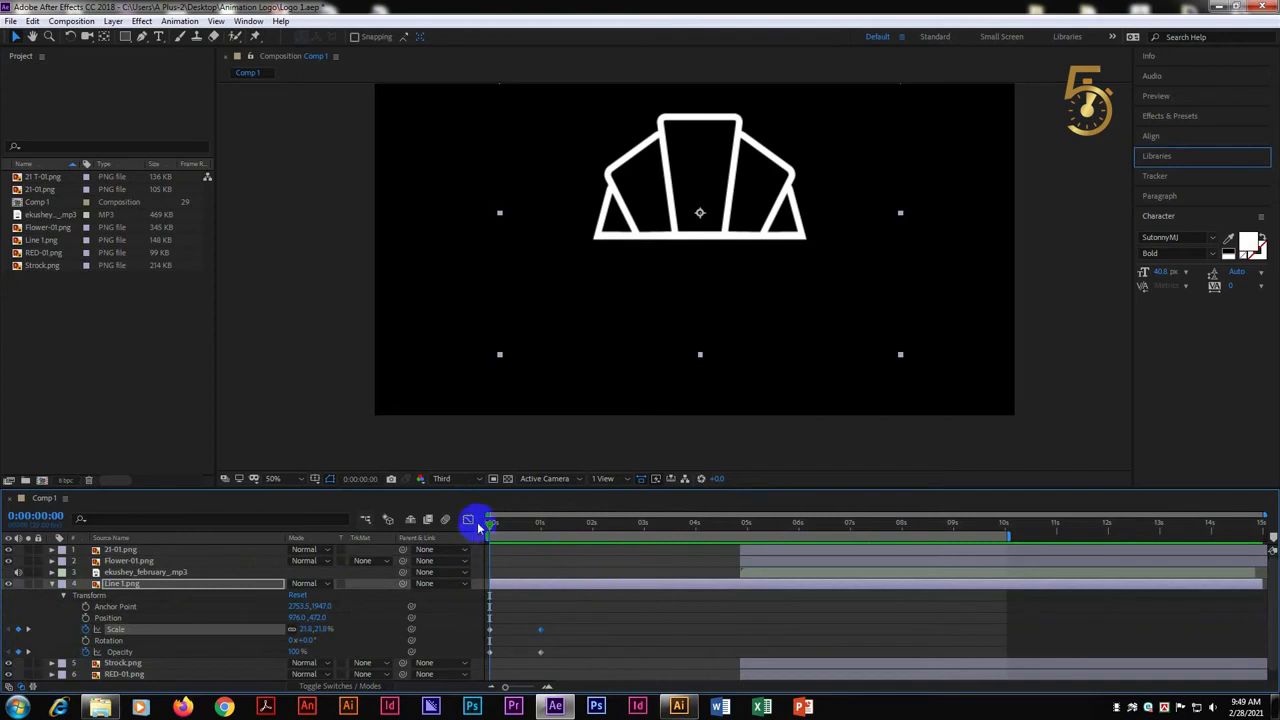
{"action": "type", "text": "0"}
{"action": "left_click", "coordinate": [323, 629]}
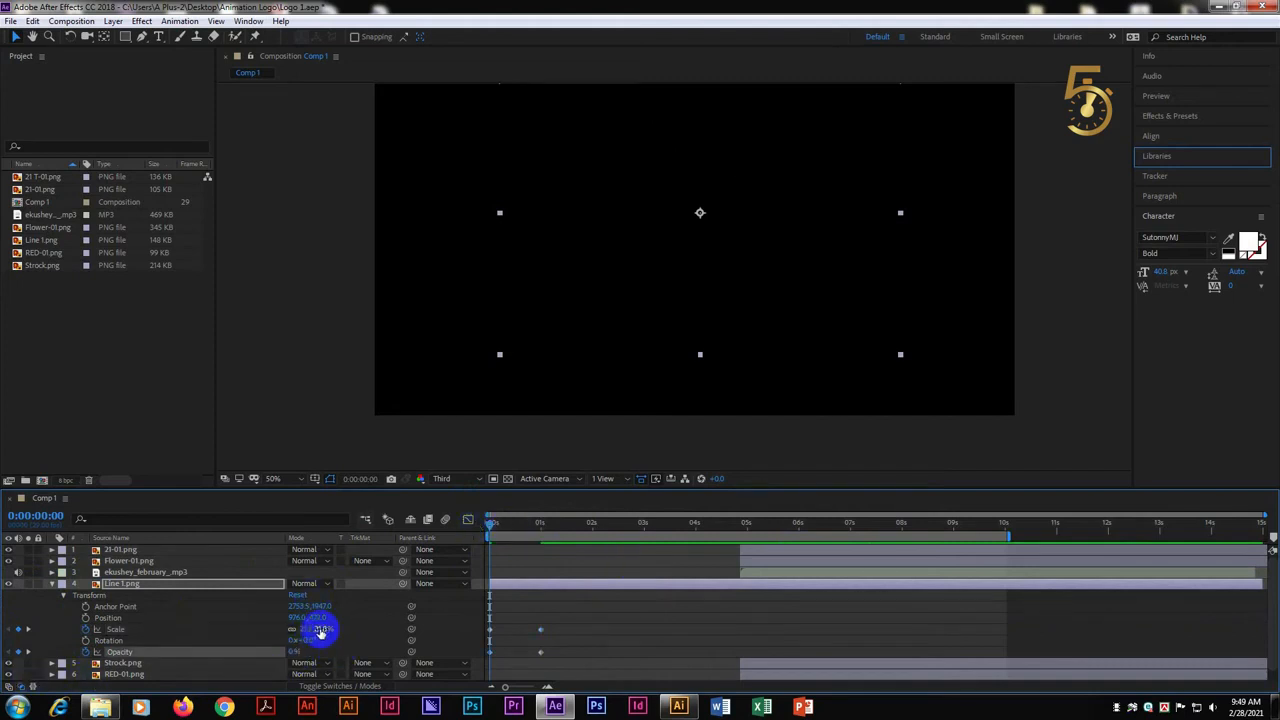
{"action": "type", "text": "15"}
Go to the 1-second mark, collapse Line 1.png's properties and move the Strock.png layer to start there
{"action": "left_click", "coordinate": [755, 621]}
{"action": "key", "text": "k"}
{"action": "left_click", "coordinate": [790, 664]}
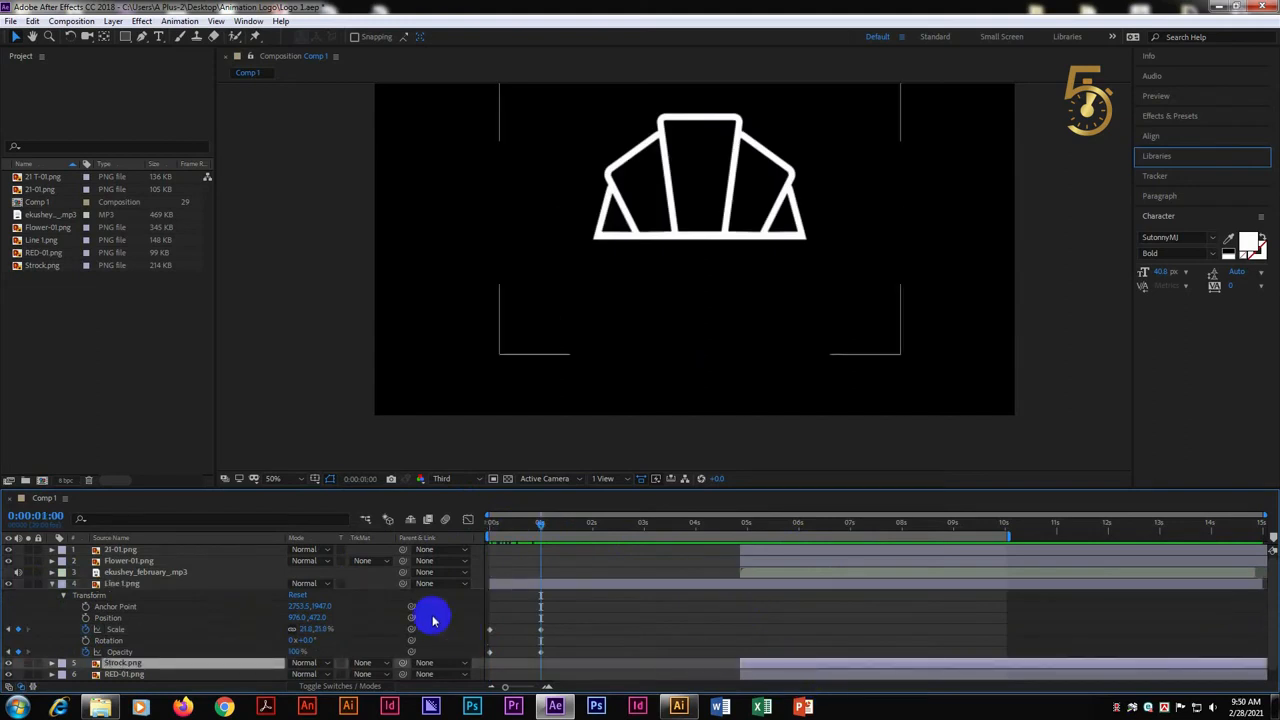
{"action": "left_click", "coordinate": [53, 585]}
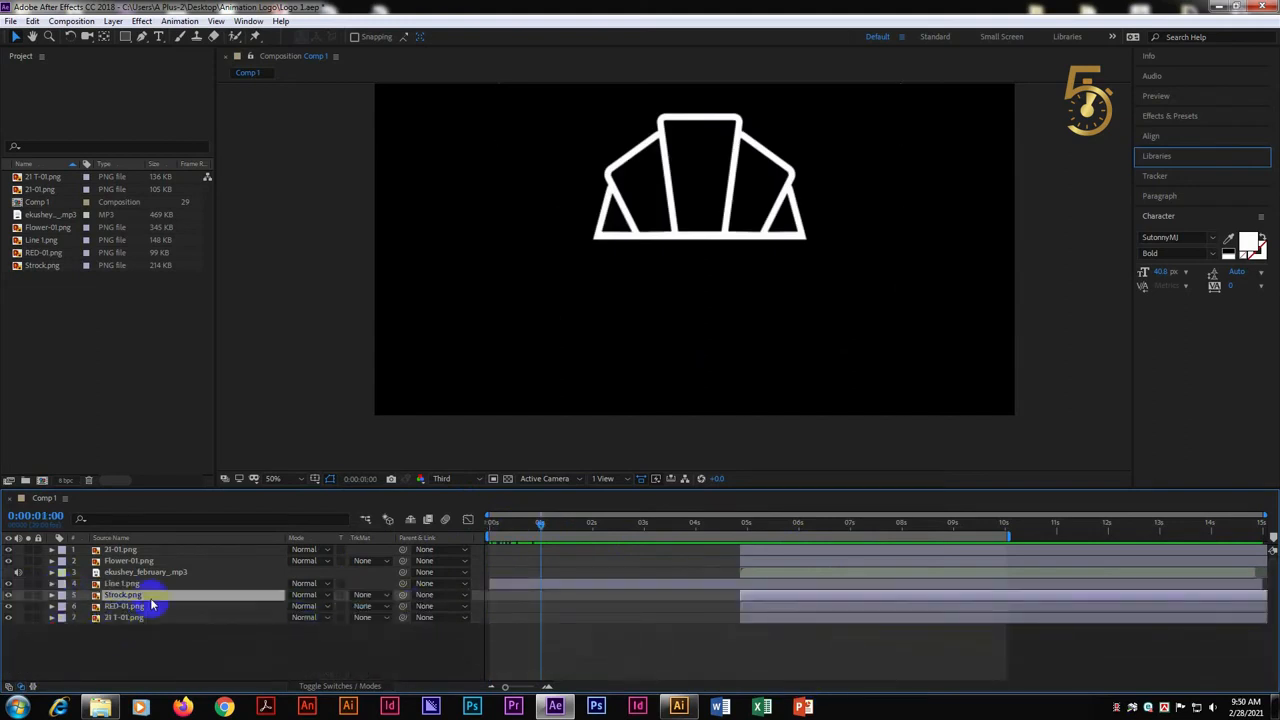
{"action": "left_click_drag", "start_coordinate": [783, 603], "coordinate": [583, 603]}
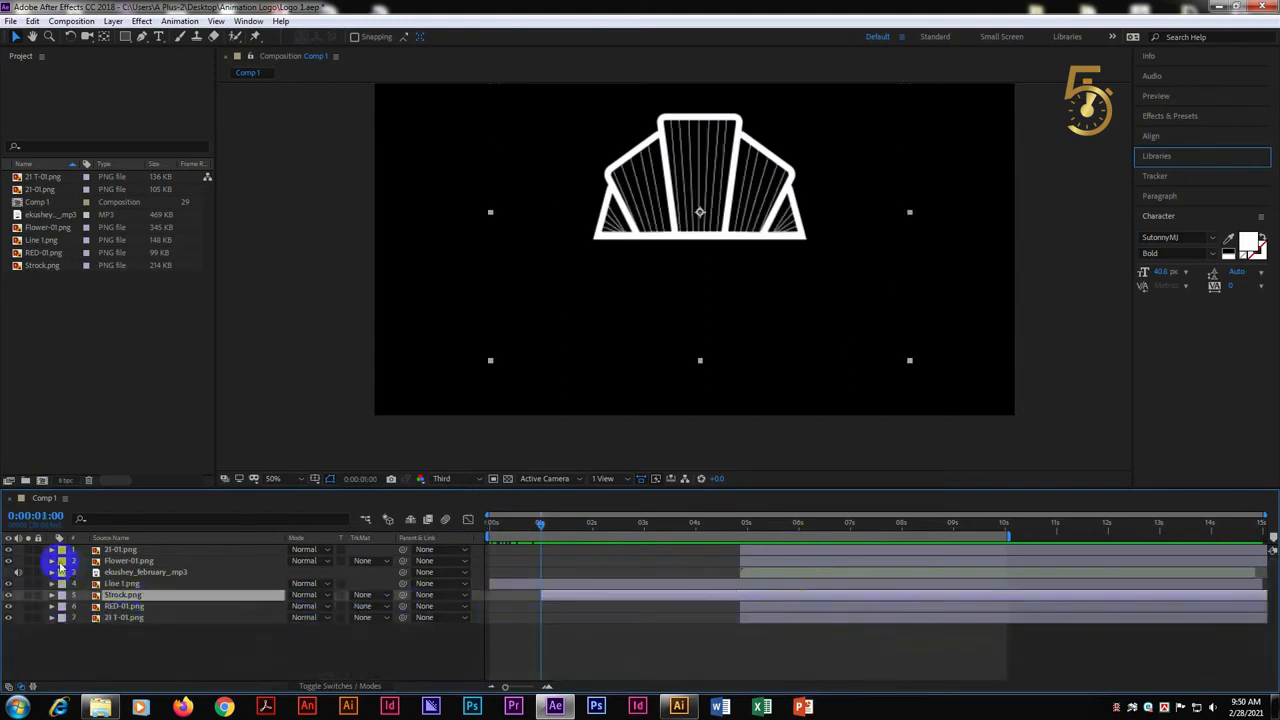
Add Scale and Opacity keyframes to Strock.png at 1 second and at 2 seconds, using the layer's current values
{"action": "left_click", "coordinate": [54, 597]}
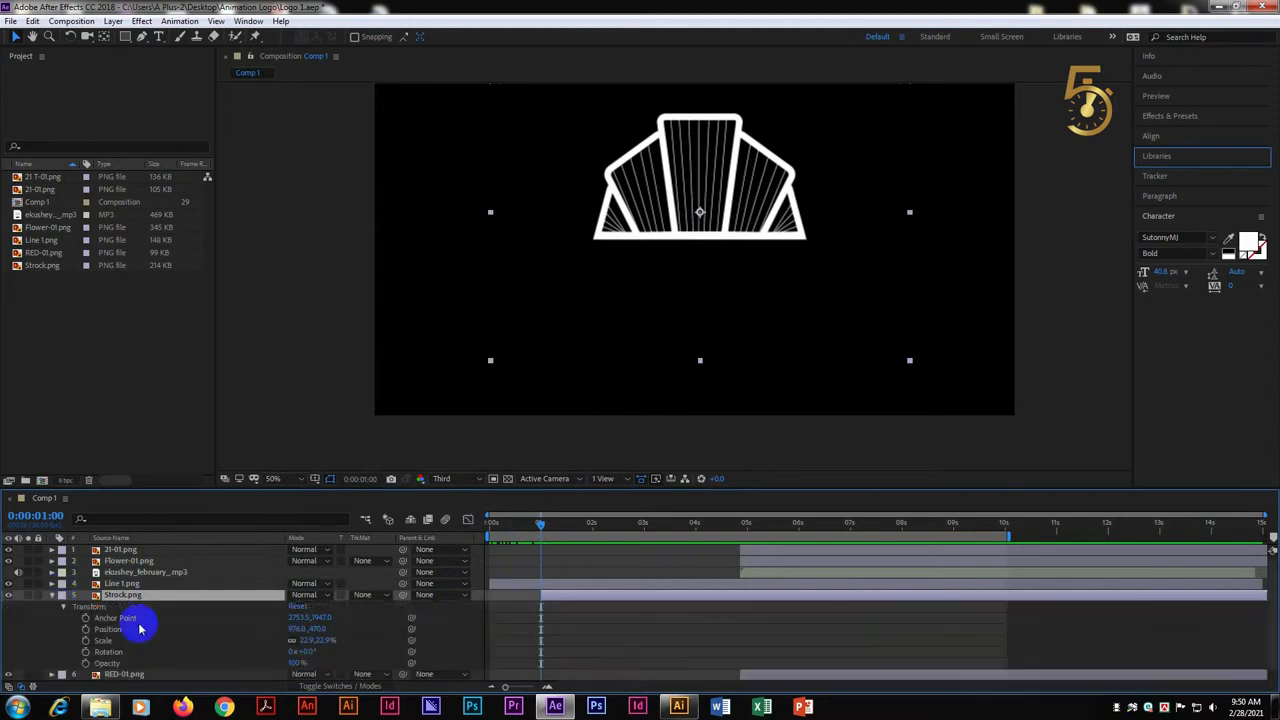
{"action": "left_click", "coordinate": [86, 663]}
{"action": "left_click", "coordinate": [86, 640]}
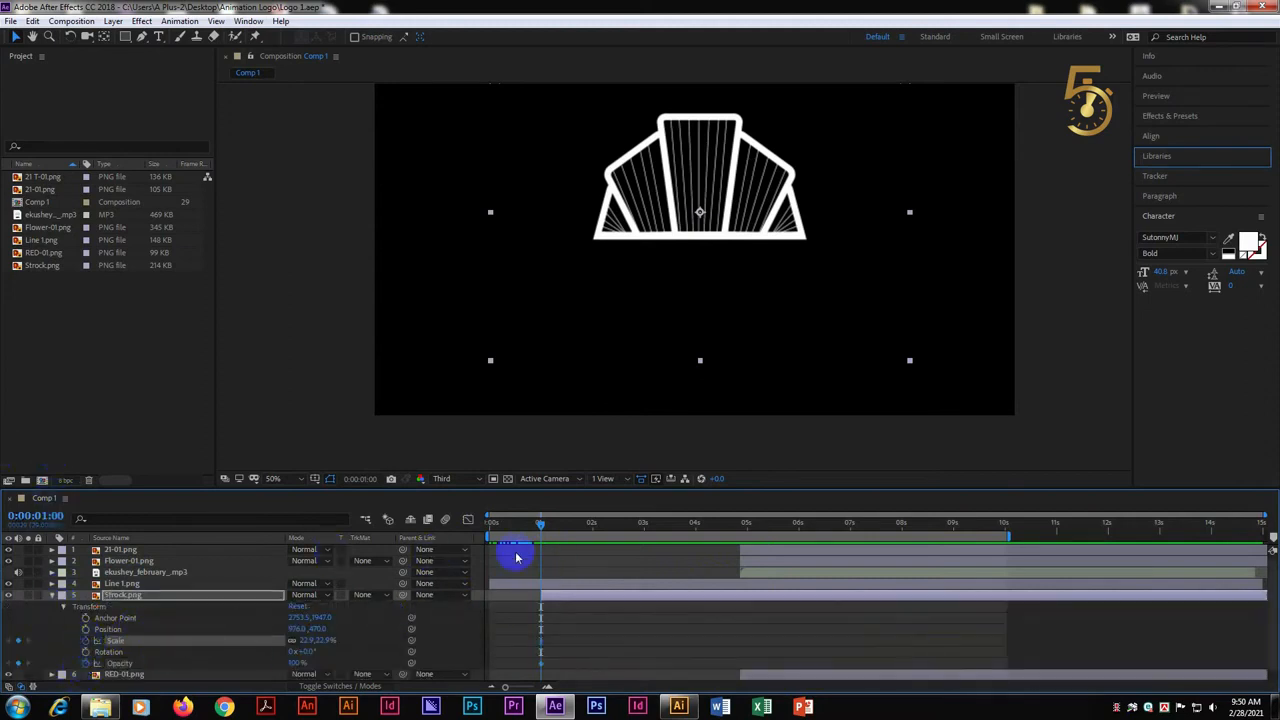
{"action": "left_click_drag", "start_coordinate": [543, 528], "coordinate": [611, 527]}
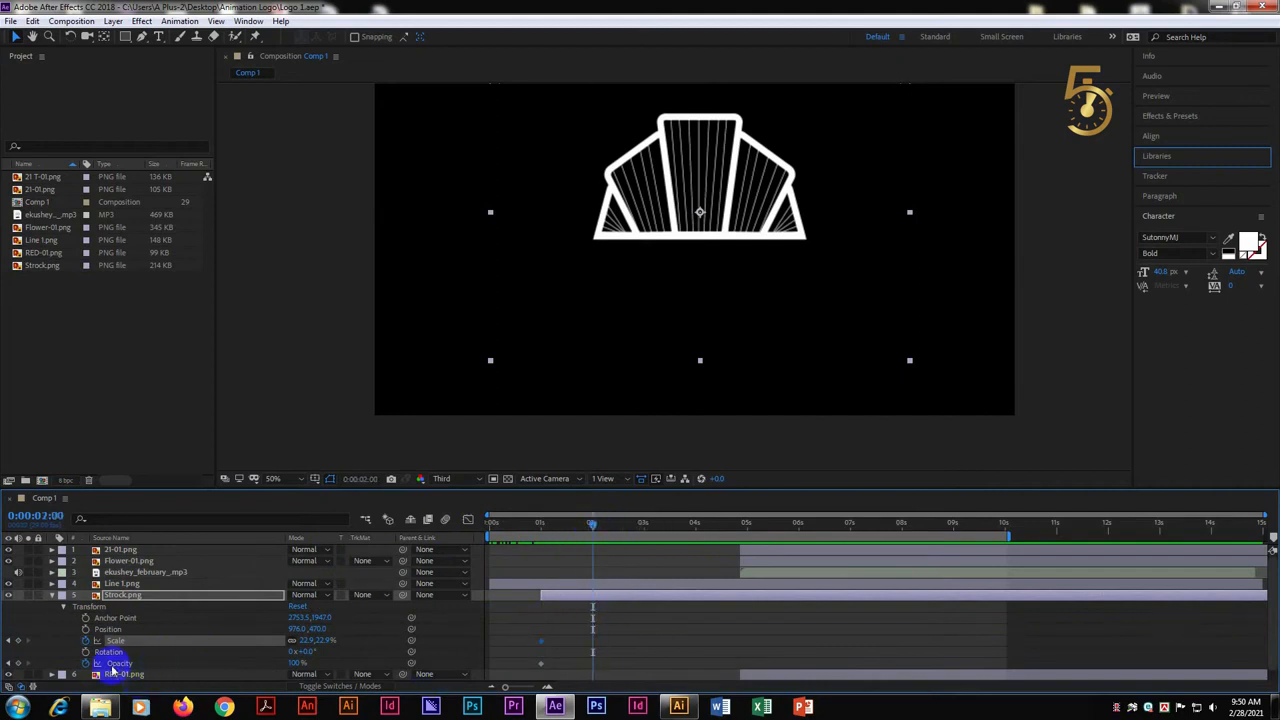
{"action": "left_click", "coordinate": [18, 663]}
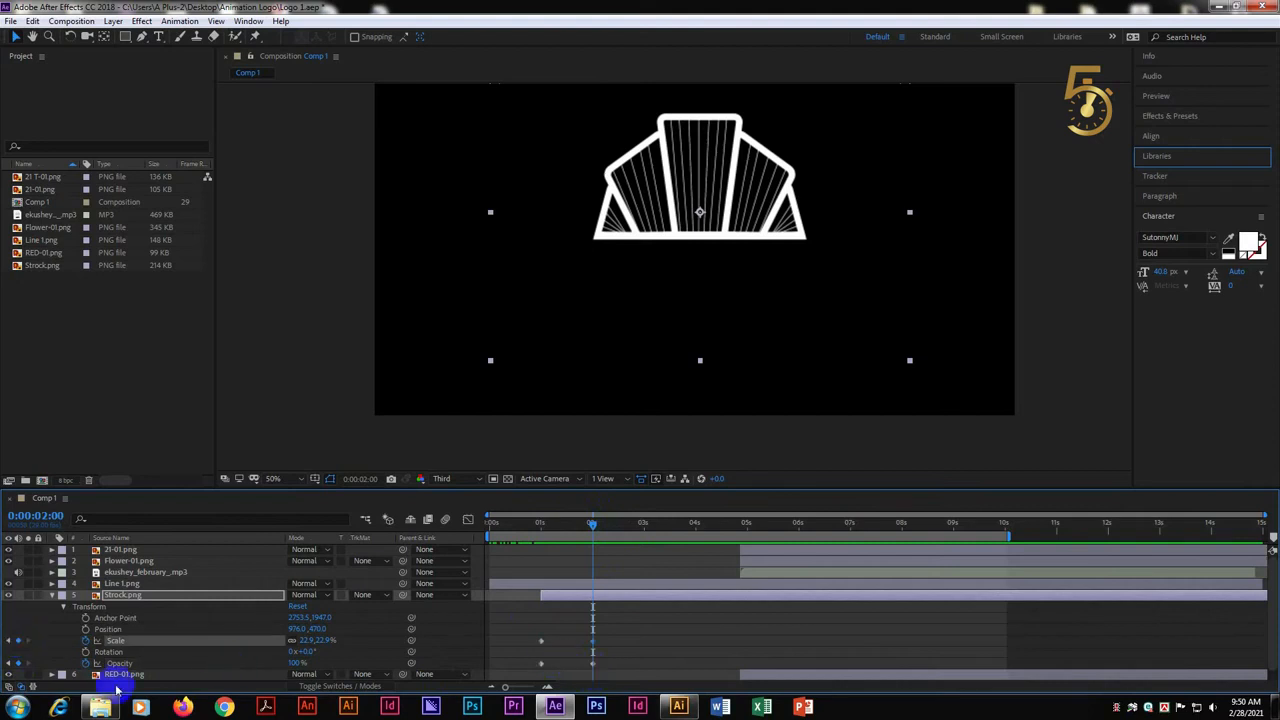
Set Strock.png's Opacity to 0% and Scale to 16% at the 1-second keyframes
{"action": "left_click_drag", "start_coordinate": [599, 524], "coordinate": [548, 537]}
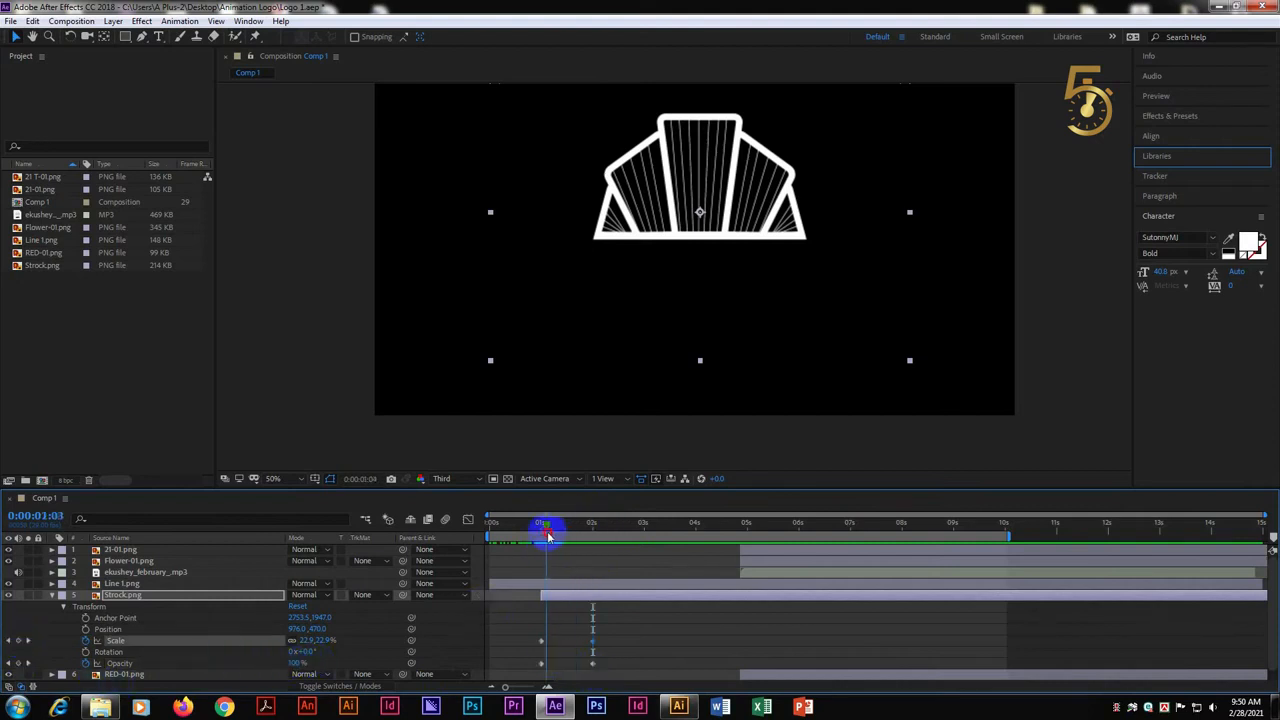
{"action": "left_click", "coordinate": [300, 664]}
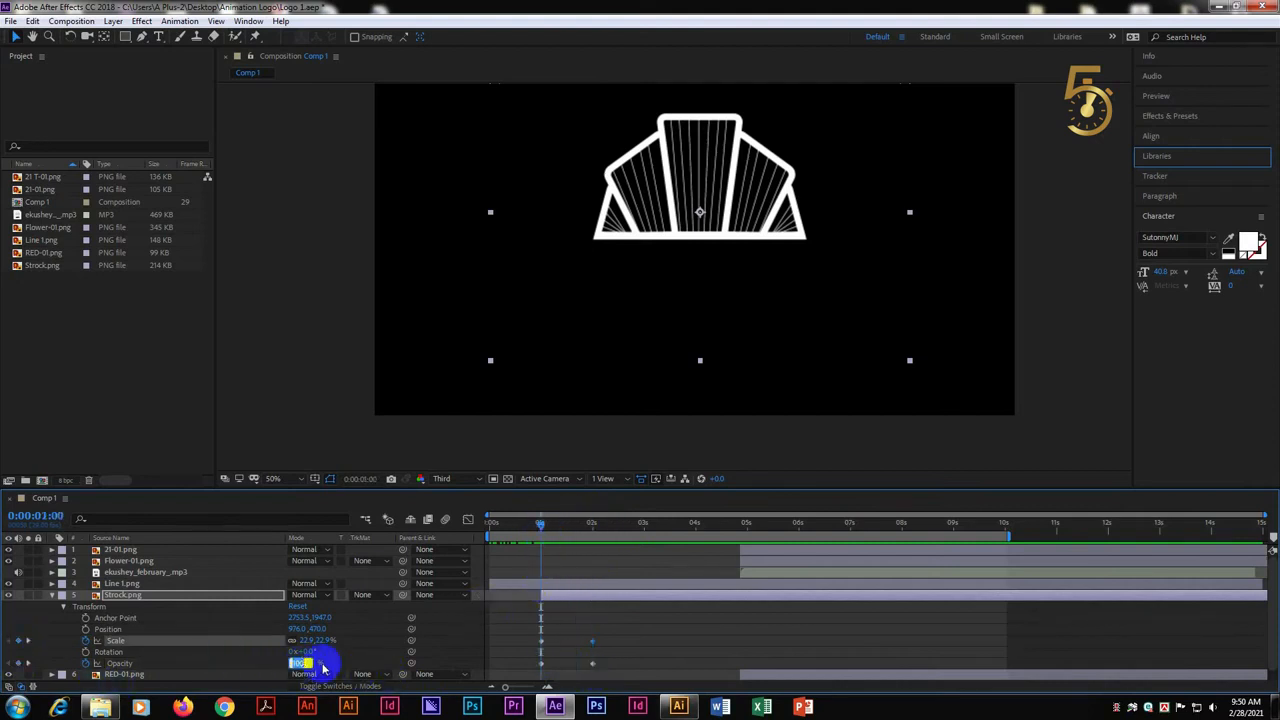
{"action": "type", "text": "0"}
{"action": "left_click", "coordinate": [320, 640]}
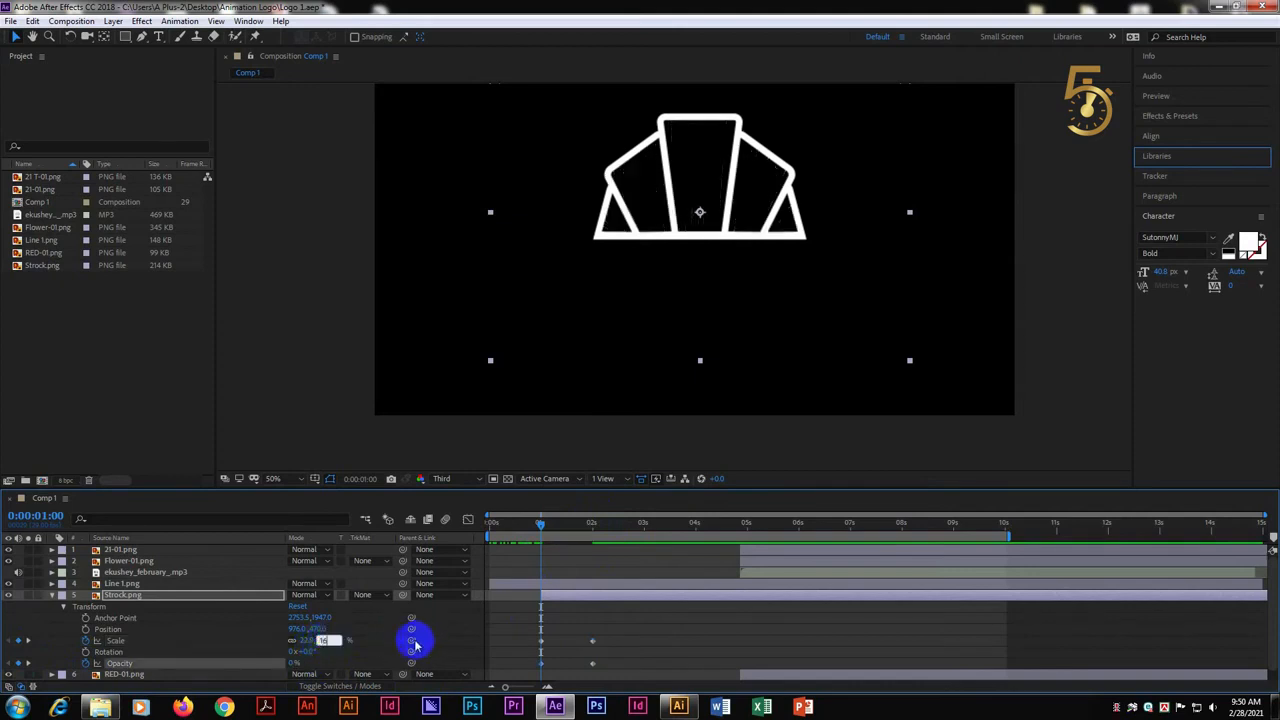
{"action": "key", "text": "Return"}
Go to the 2-second mark, collapse Strock.png's properties and move the RED-01.png layer to start there
{"action": "left_click_drag", "start_coordinate": [543, 529], "coordinate": [597, 533]}
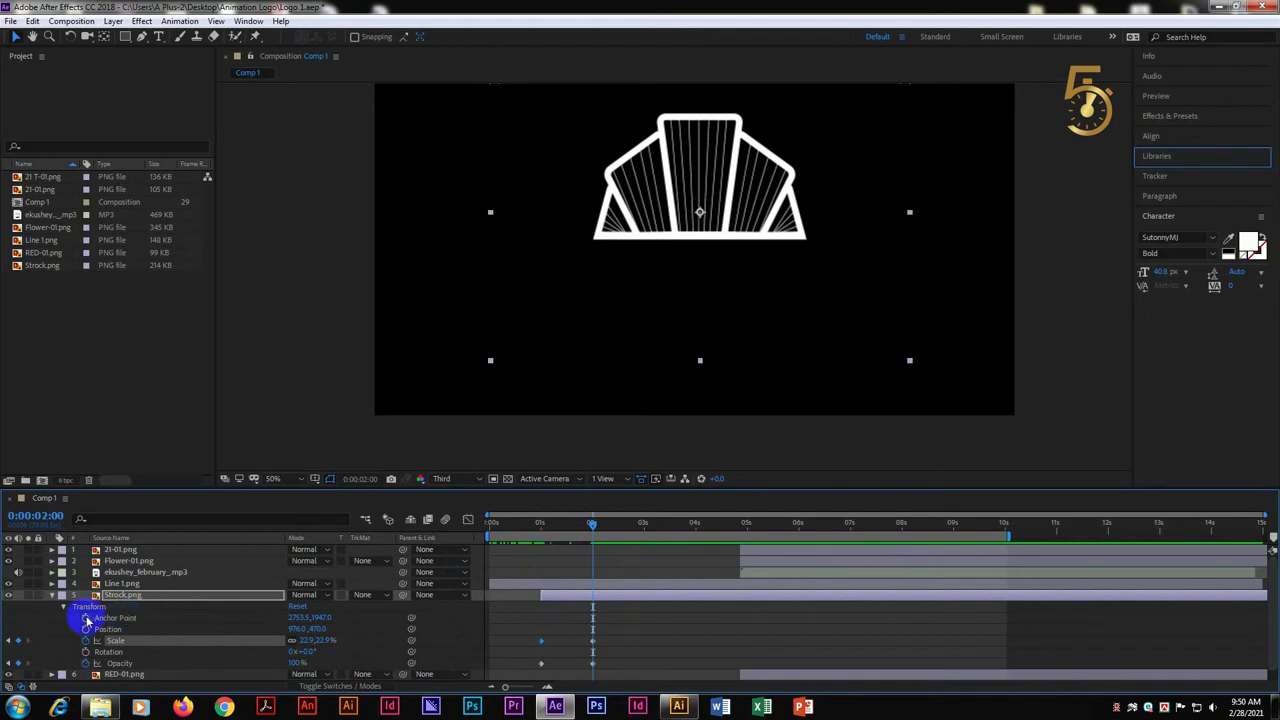
{"action": "left_click", "coordinate": [52, 598]}
{"action": "left_click", "coordinate": [262, 658]}
{"action": "left_click", "coordinate": [120, 628]}
{"action": "left_click", "coordinate": [228, 664]}
{"action": "left_click", "coordinate": [740, 607]}
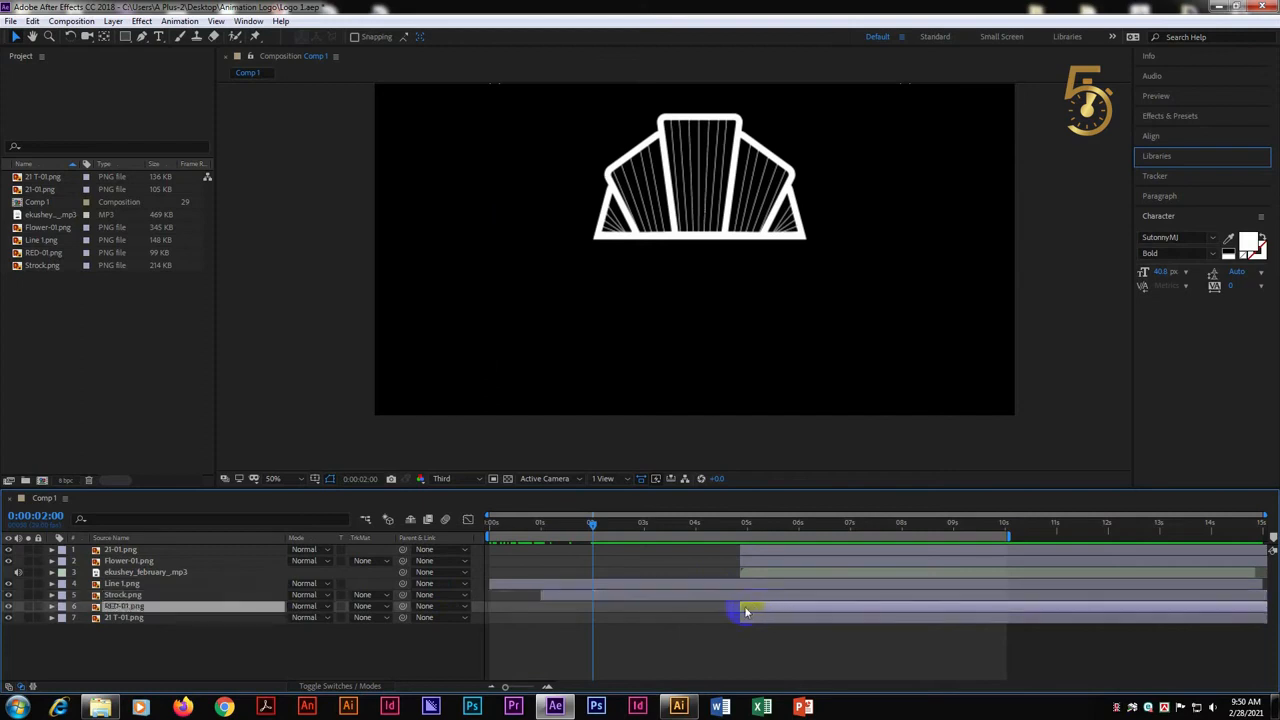
{"action": "left_click_drag", "start_coordinate": [745, 612], "coordinate": [597, 612]}
Add Scale and Opacity keyframes to RED-01.png at 2 seconds and at 3 seconds, using the layer's current values
{"action": "left_click", "coordinate": [52, 607]}
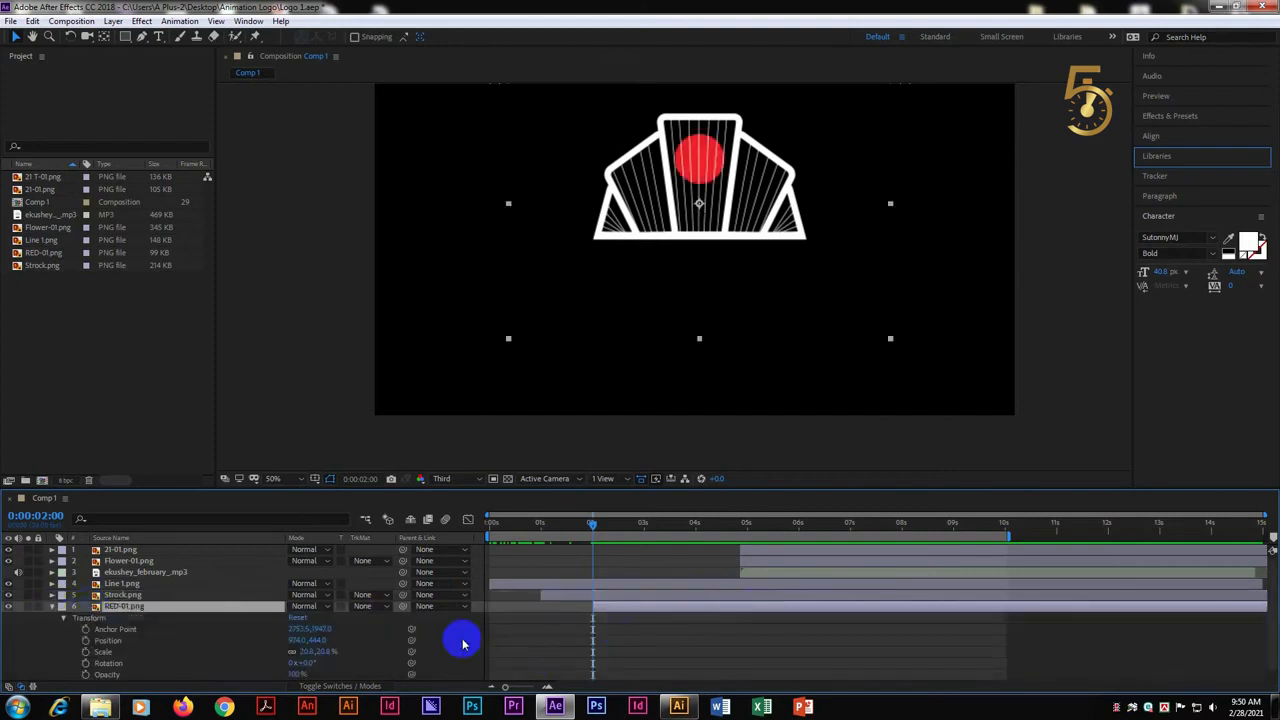
{"action": "left_click", "coordinate": [86, 662]}
{"action": "left_click", "coordinate": [85, 652]}
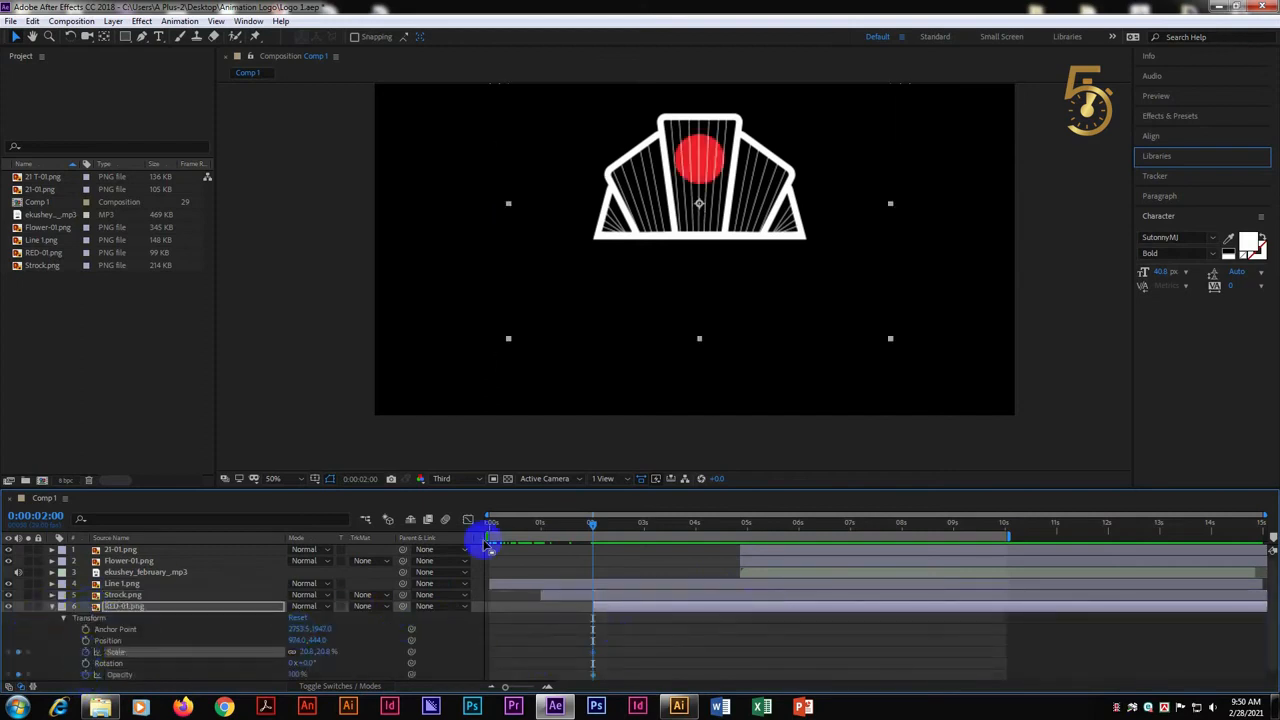
{"action": "left_click_drag", "start_coordinate": [609, 530], "coordinate": [645, 533]}
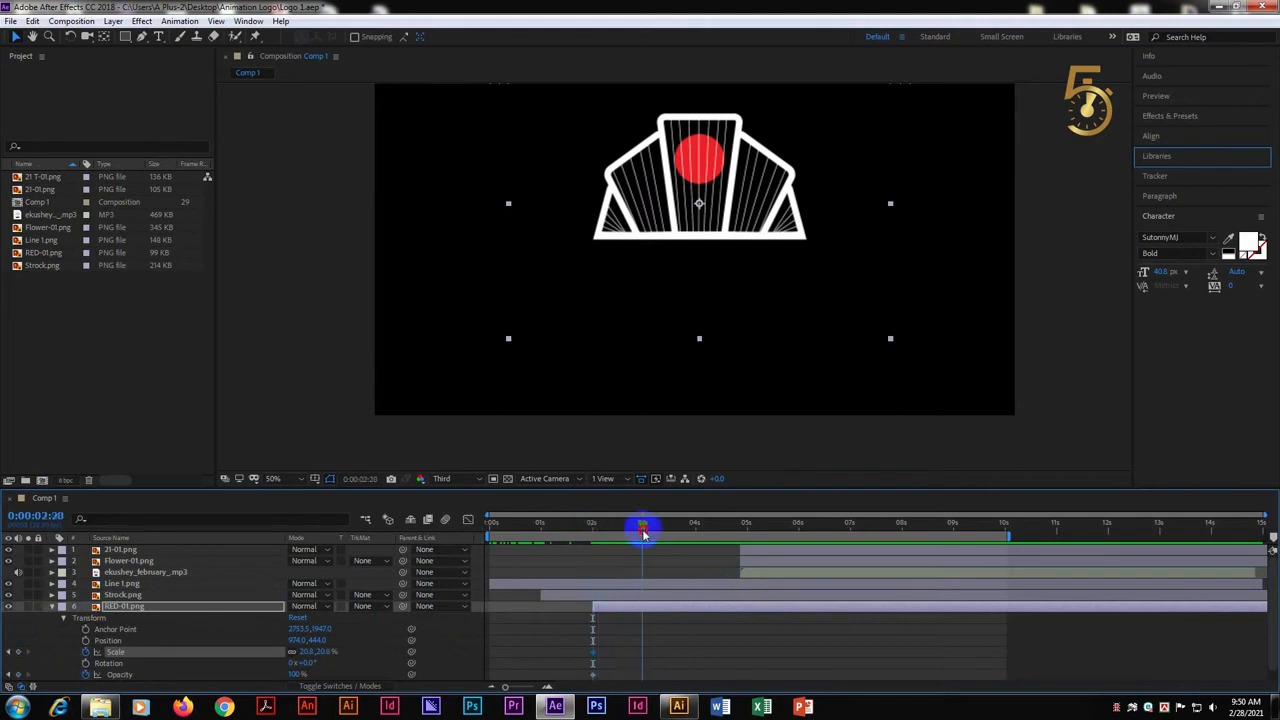
{"action": "left_click", "coordinate": [18, 652]}
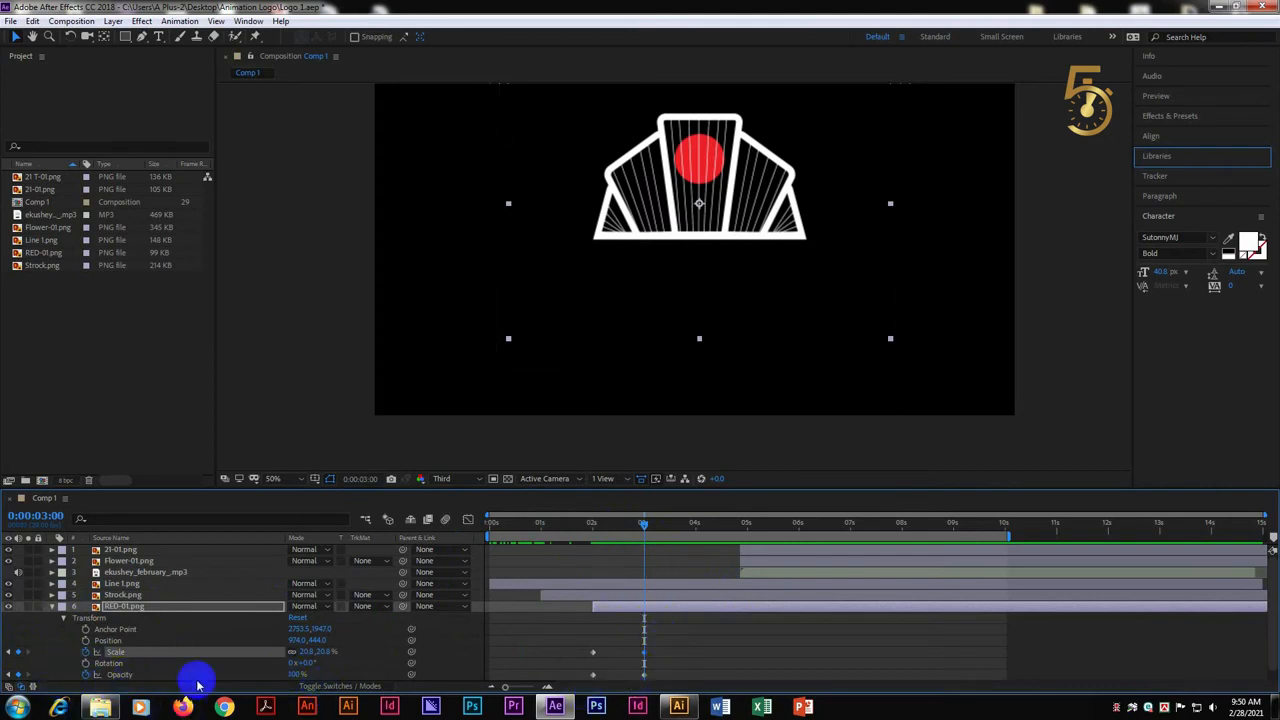
Lower RED-01.png's Opacity and set its Scale to 16% at the 2-second keyframes
{"action": "left_click_drag", "start_coordinate": [643, 528], "coordinate": [592, 525]}
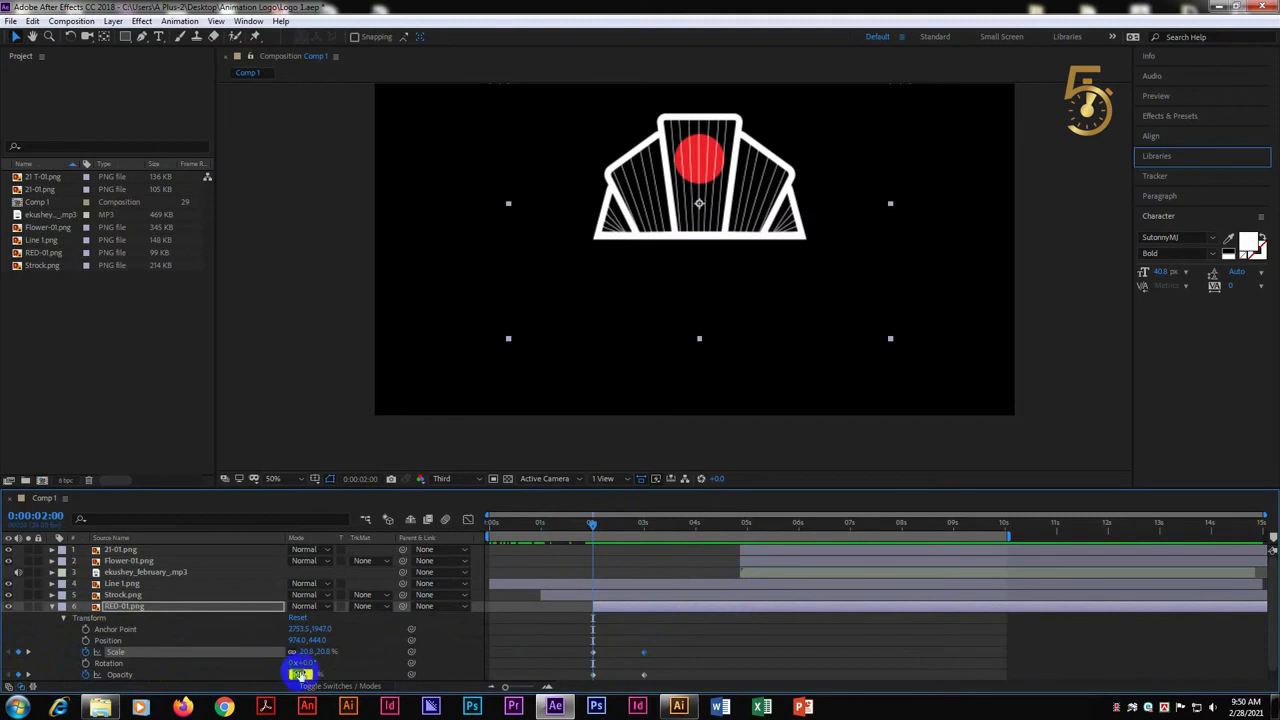
{"action": "left_click", "coordinate": [327, 652]}
{"action": "type", "text": "16"}
{"action": "key", "text": "Return"}
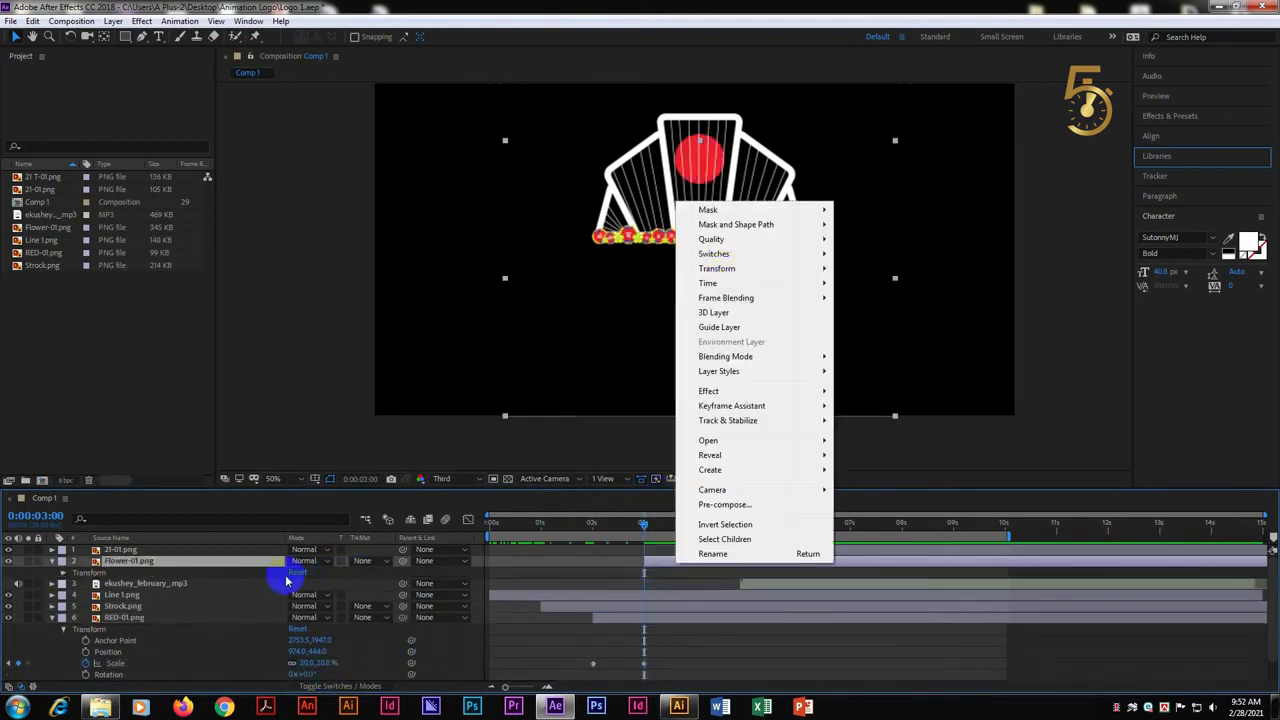
Add a new mask to Flower-01.png and shift it leftwards until it lies completely off the flower row
{"action": "left_click", "coordinate": [616, 587]}
{"action": "right_click", "coordinate": [672, 570]}
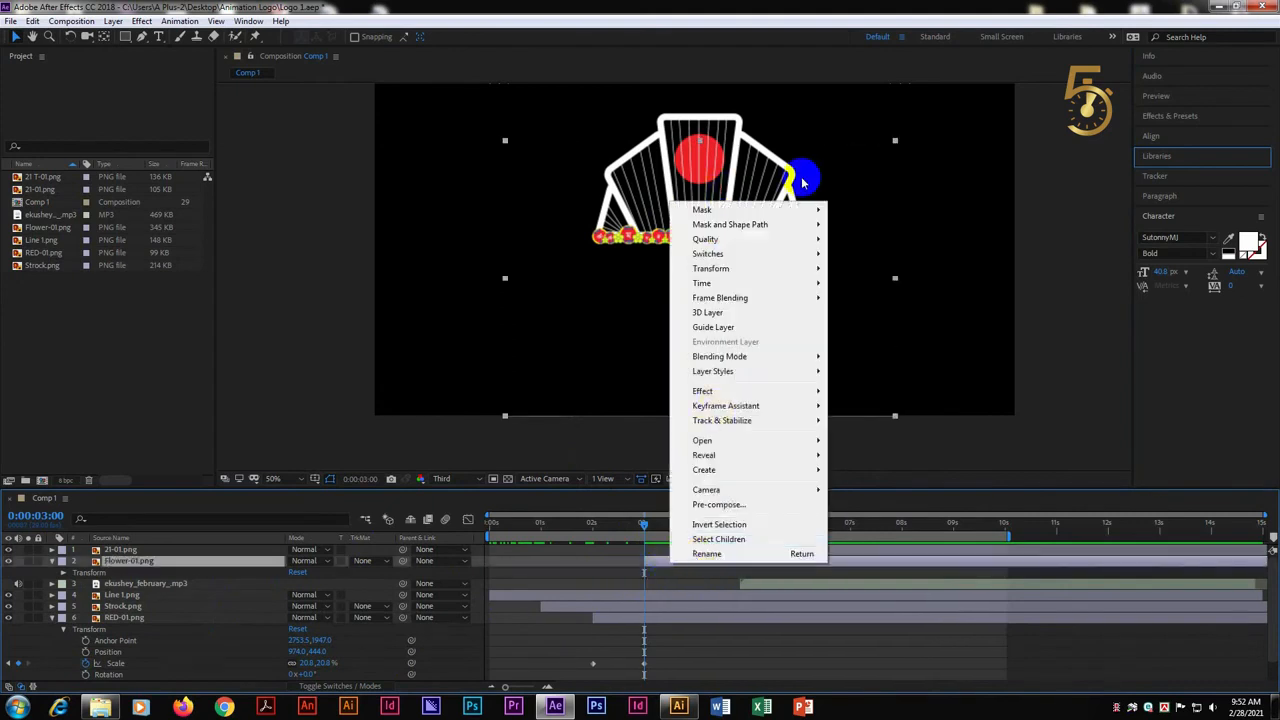
{"action": "mouse_move", "coordinate": [740, 210]}
{"action": "left_click", "coordinate": [903, 208]}
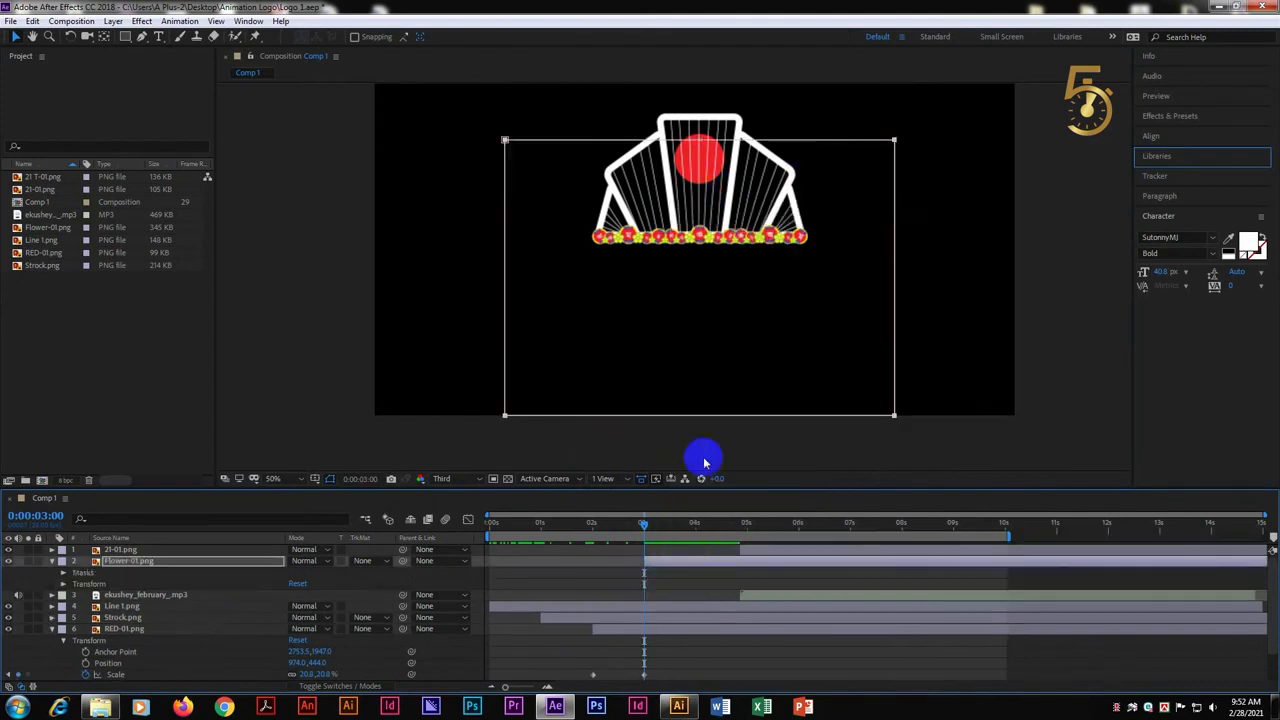
{"action": "left_click_drag", "start_coordinate": [893, 245], "coordinate": [585, 240]}
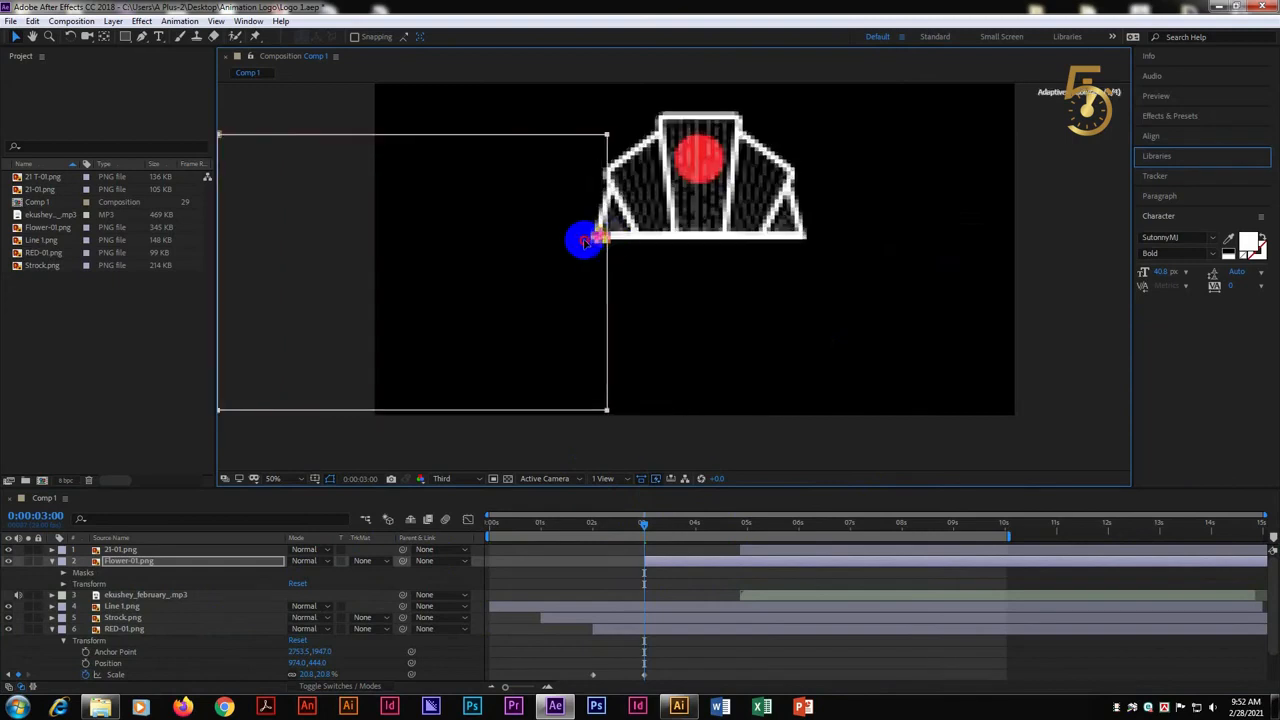
Open Mask 1 of Flower-01.png and add a Mask Path keyframe at 3 seconds
{"action": "left_click", "coordinate": [80, 573]}
{"action": "left_click", "coordinate": [63, 573]}
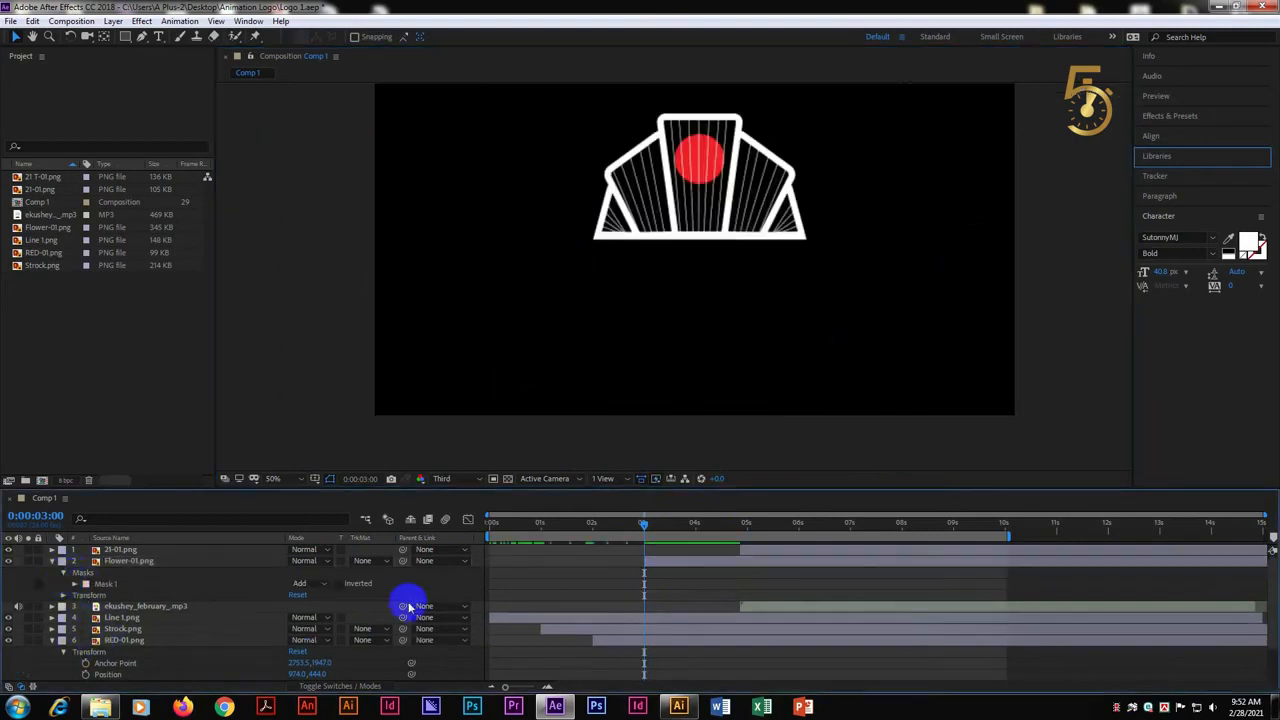
{"action": "left_click", "coordinate": [64, 573]}
{"action": "left_click", "coordinate": [64, 574]}
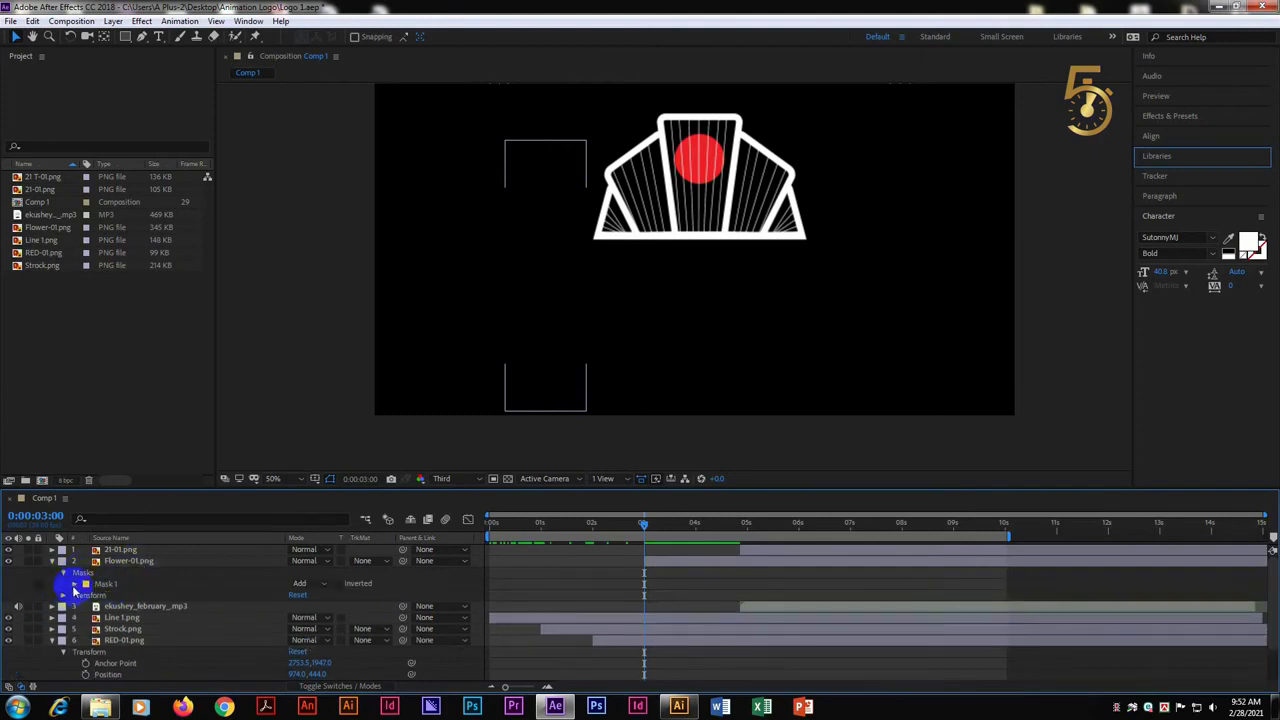
{"action": "left_click", "coordinate": [74, 584]}
{"action": "left_click", "coordinate": [98, 596]}
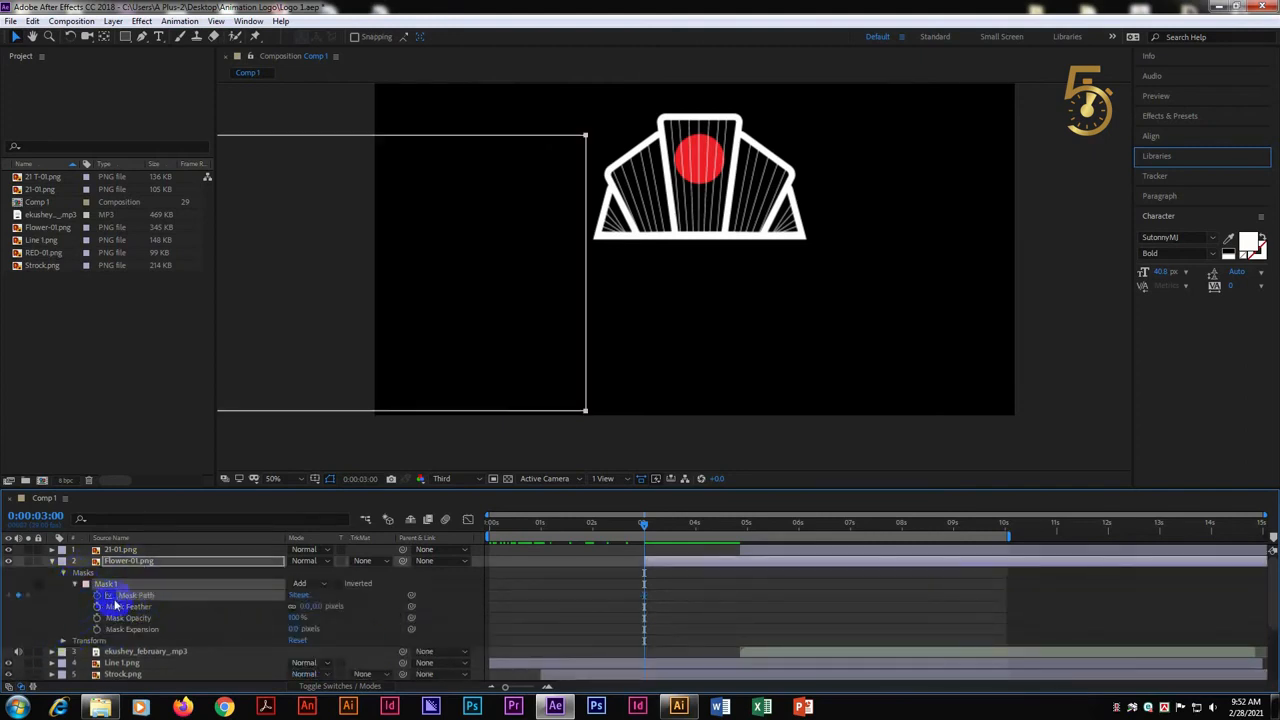
At 4 seconds, move Flower-01.png's mask rightwards to cover the whole flower row, adding a second Mask Path keyframe
{"action": "left_click_drag", "start_coordinate": [646, 530], "coordinate": [728, 533]}
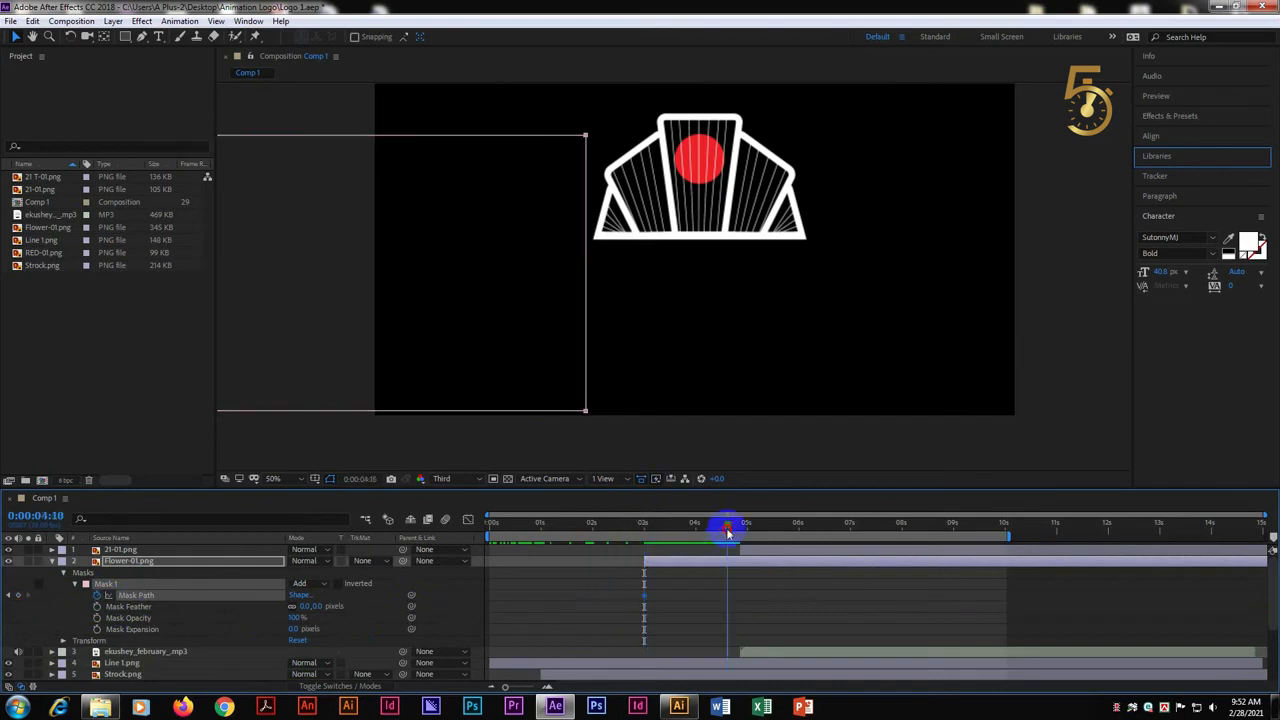
{"action": "left_click", "coordinate": [695, 522]}
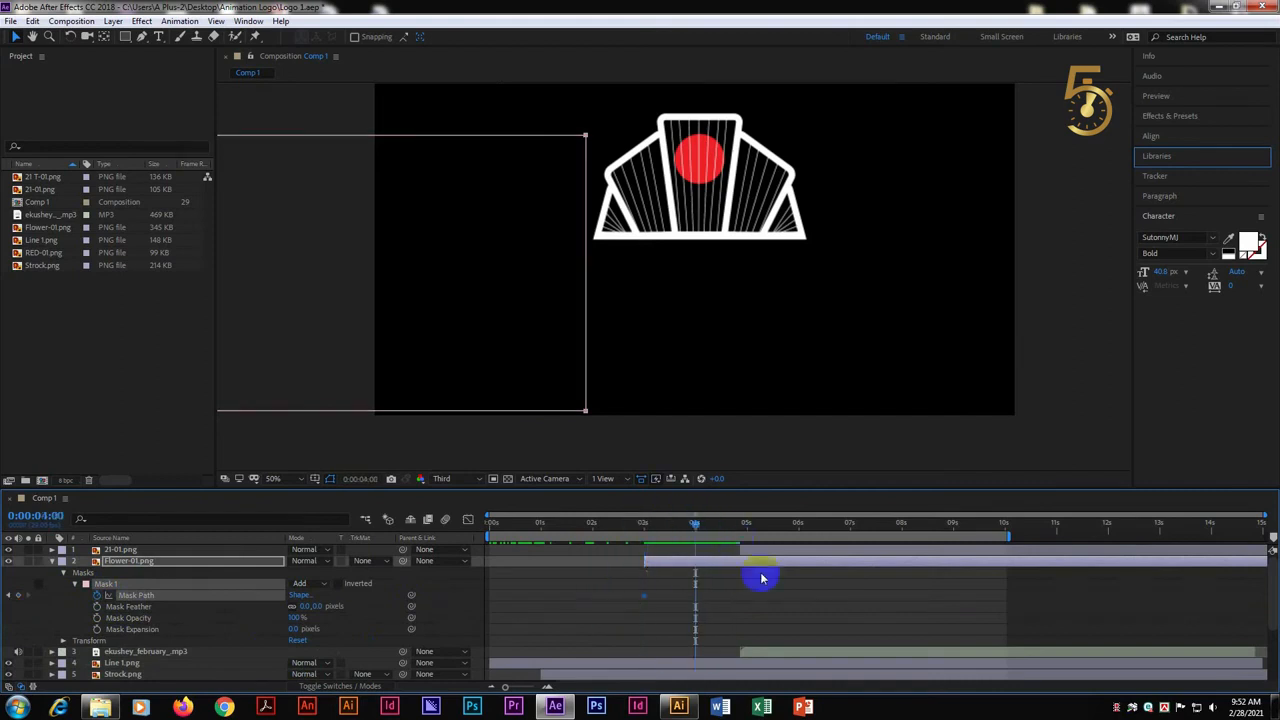
{"action": "left_click_drag", "start_coordinate": [587, 258], "coordinate": [848, 242]}
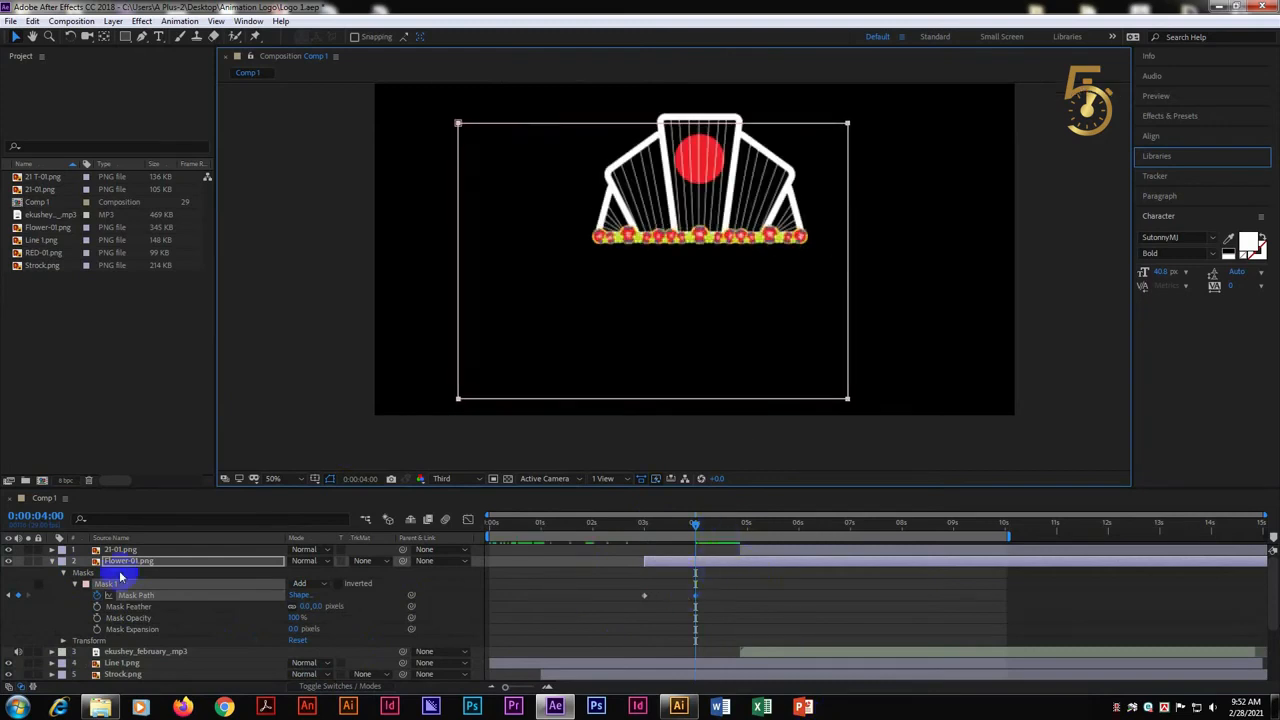
Collapse Flower-01.png's properties and delete the ekushey_february MP3 audio layer from the composition
{"action": "left_click", "coordinate": [52, 560]}
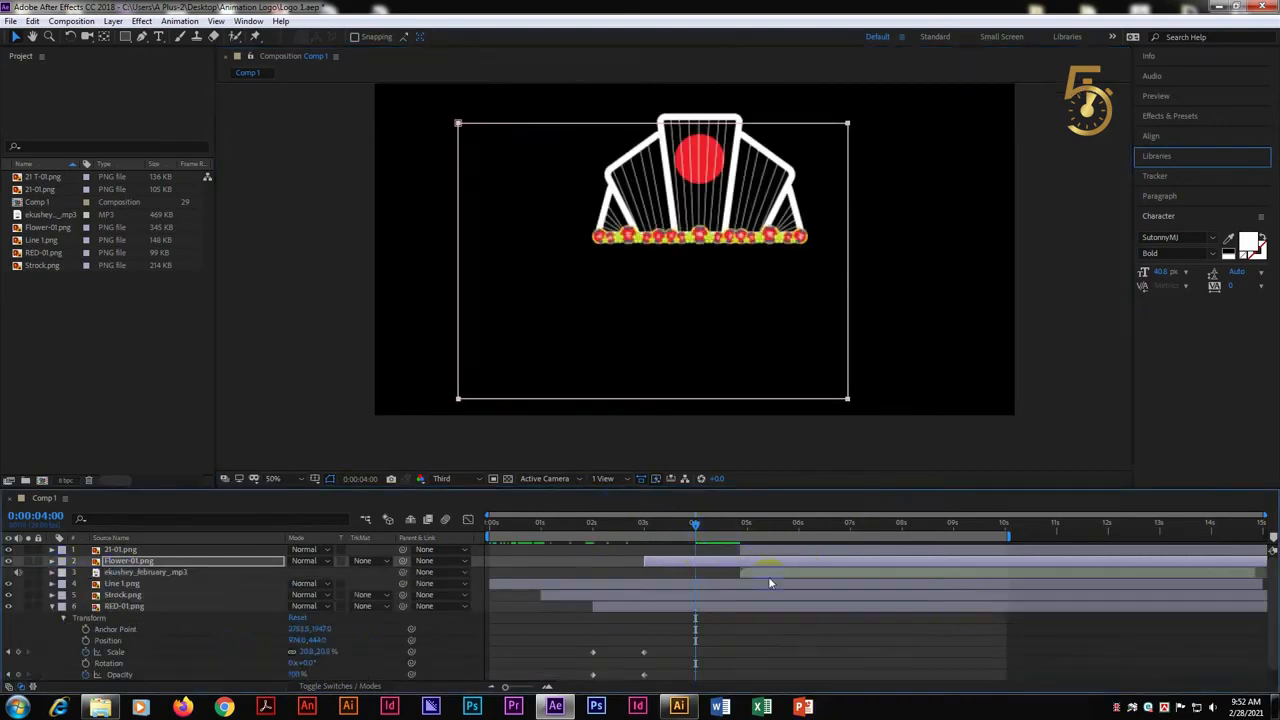
{"action": "left_click", "coordinate": [778, 571]}
{"action": "key", "text": "Delete"}
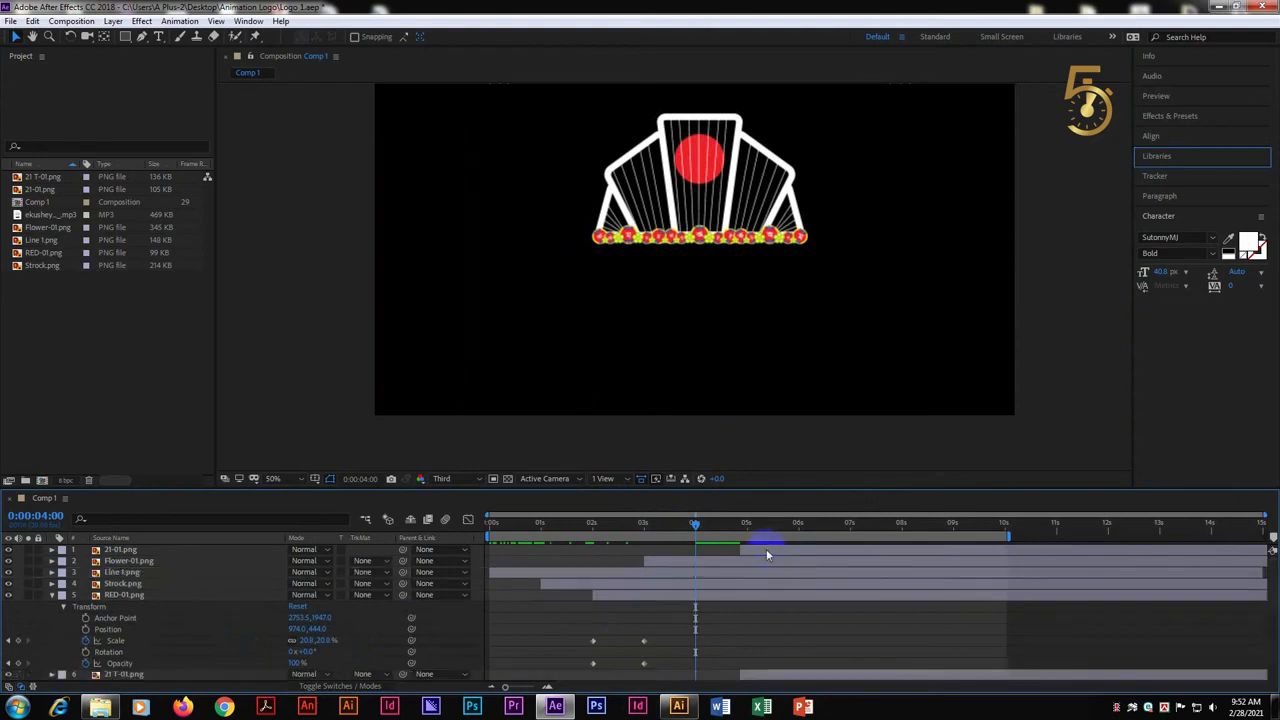
Shift the 21-01.png layer to start at about 5.5 seconds and move the 21 T-01.png layer to start at 4 seconds
{"action": "left_click", "coordinate": [767, 550]}
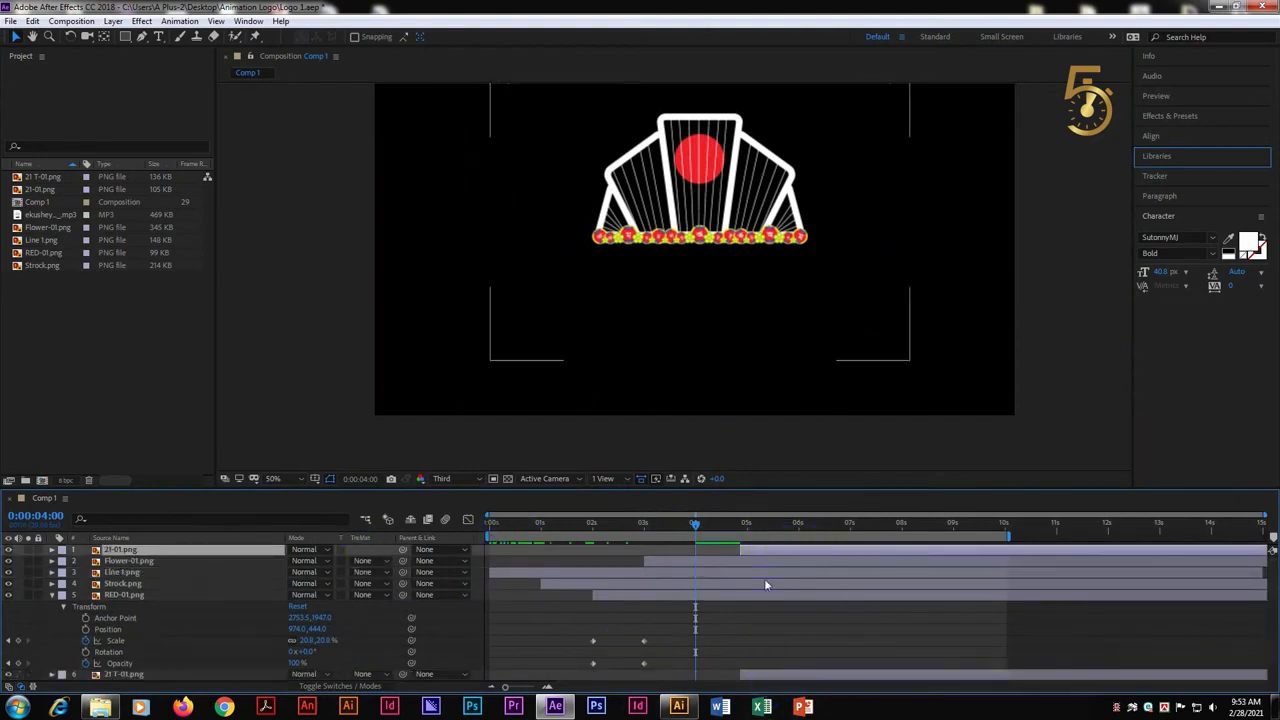
{"action": "mouse_move", "coordinate": [757, 551]}
{"action": "left_mouse_down"}
{"action": "mouse_move", "coordinate": [694, 551]}
{"action": "mouse_move", "coordinate": [763, 550]}
{"action": "left_mouse_up"}
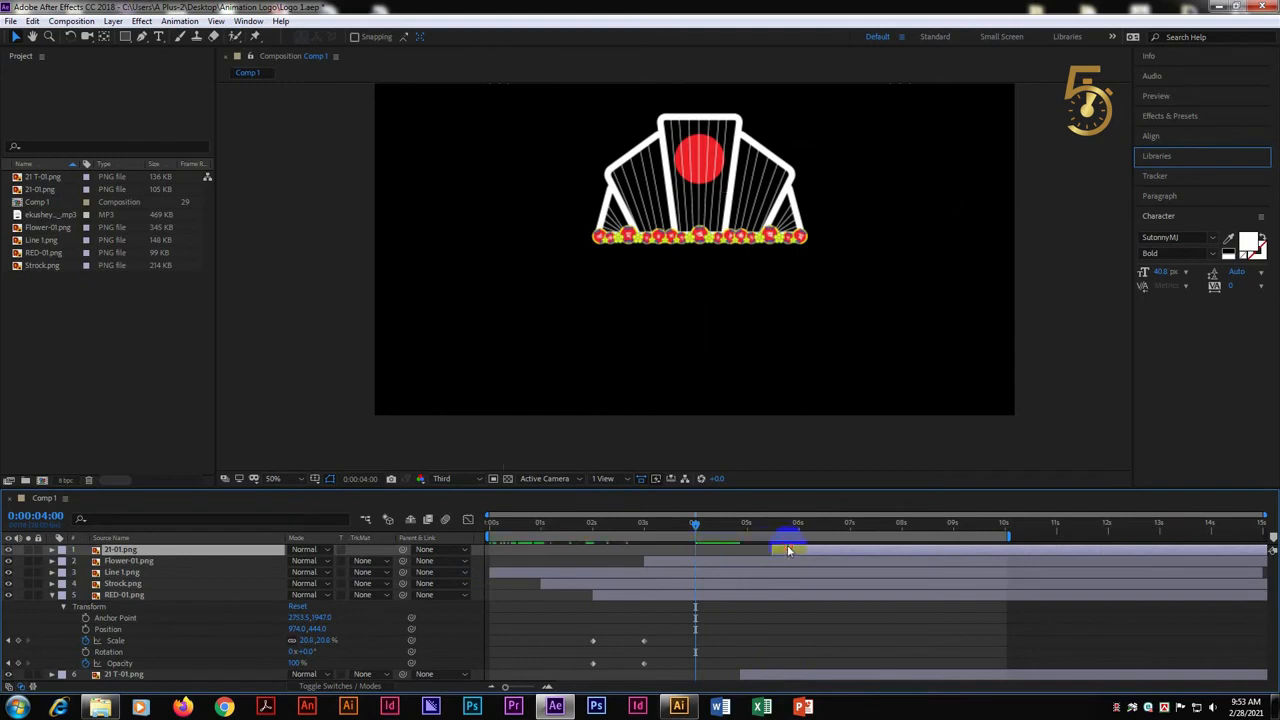
{"action": "left_click", "coordinate": [772, 677]}
{"action": "left_click", "coordinate": [52, 594]}
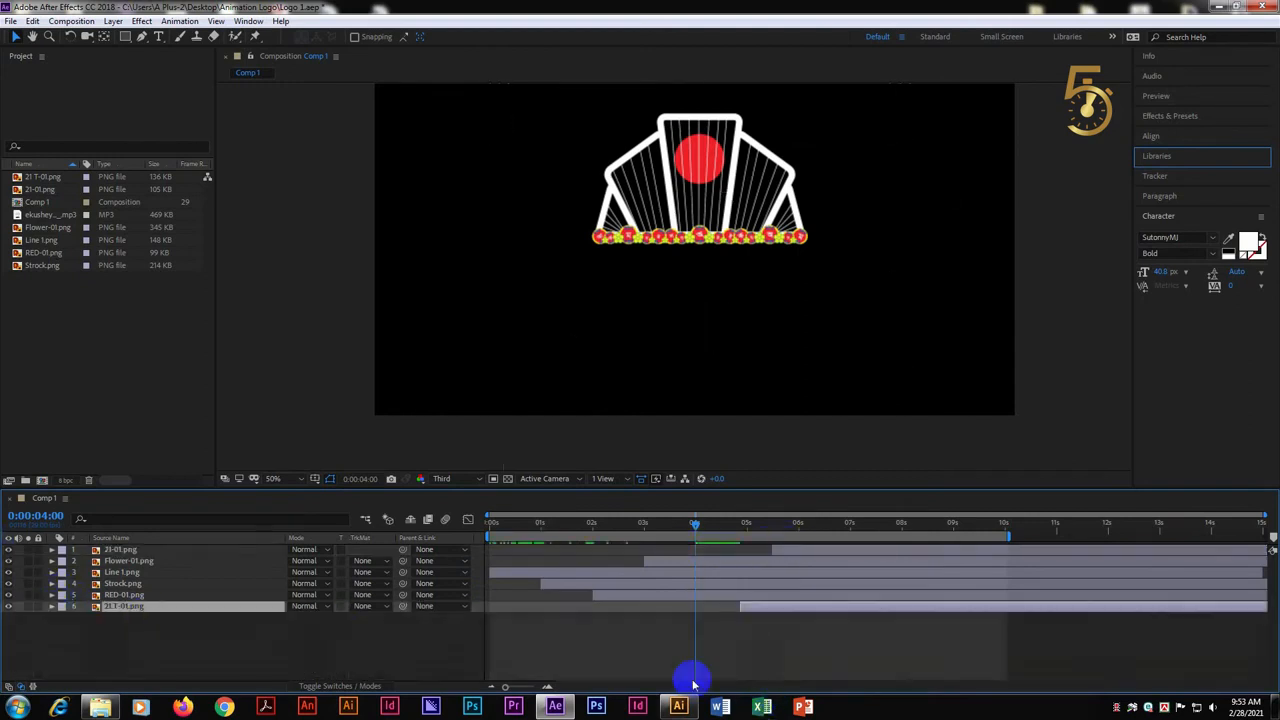
{"action": "key", "text": "bracketleft"}
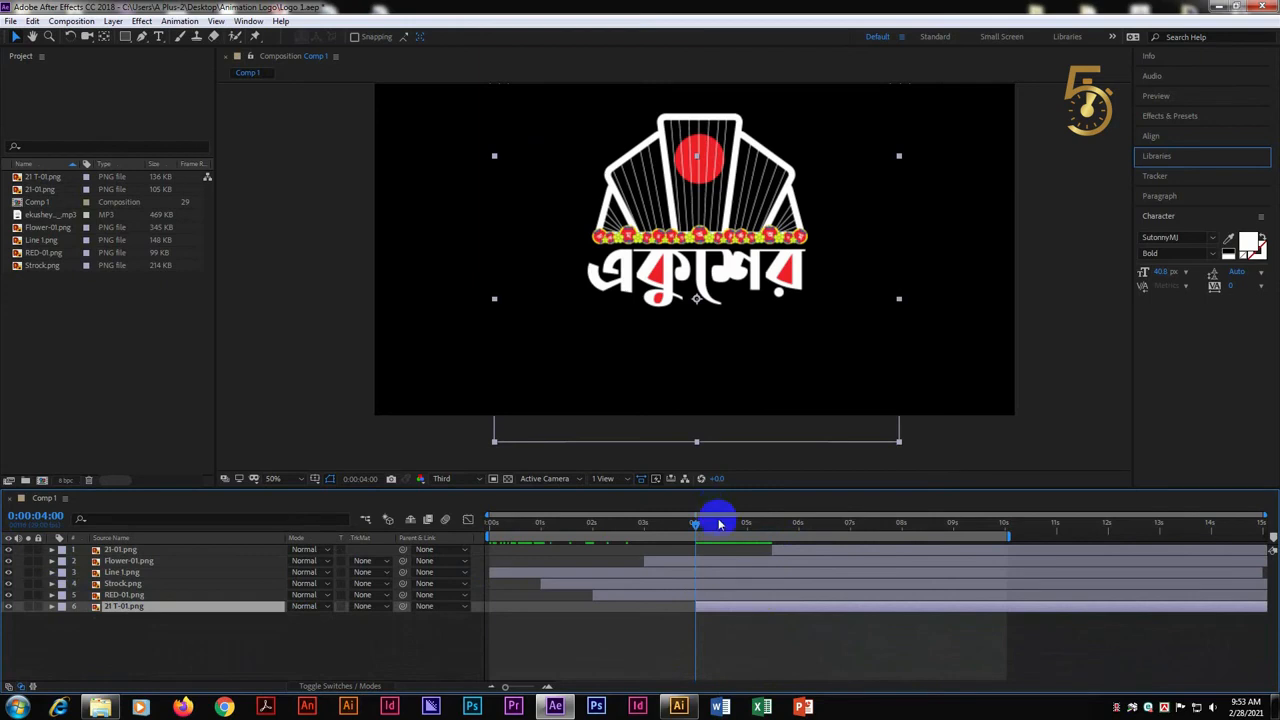
Add Scale and Opacity keyframes to 21 T-01.png at 4 seconds and at 5 seconds, using the layer's current values
{"action": "left_click", "coordinate": [52, 606]}
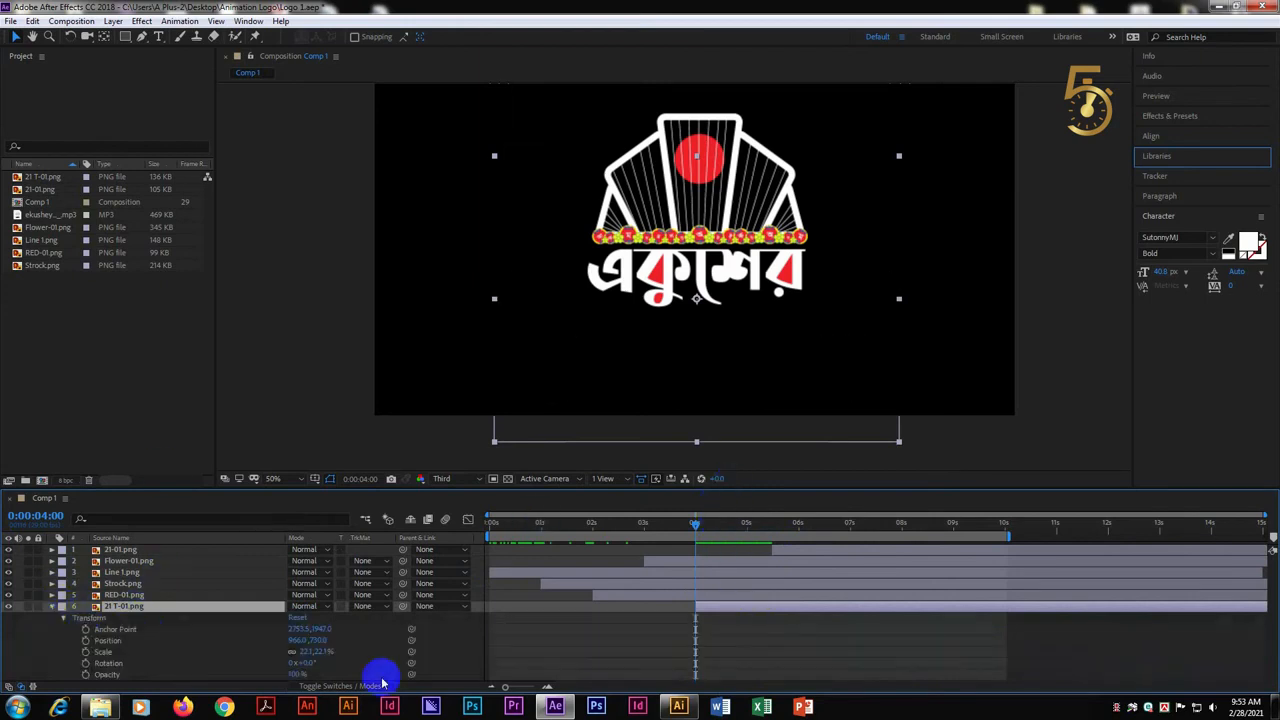
{"action": "left_click", "coordinate": [86, 675]}
{"action": "left_click", "coordinate": [85, 651]}
{"action": "left_click_drag", "start_coordinate": [695, 523], "coordinate": [757, 525]}
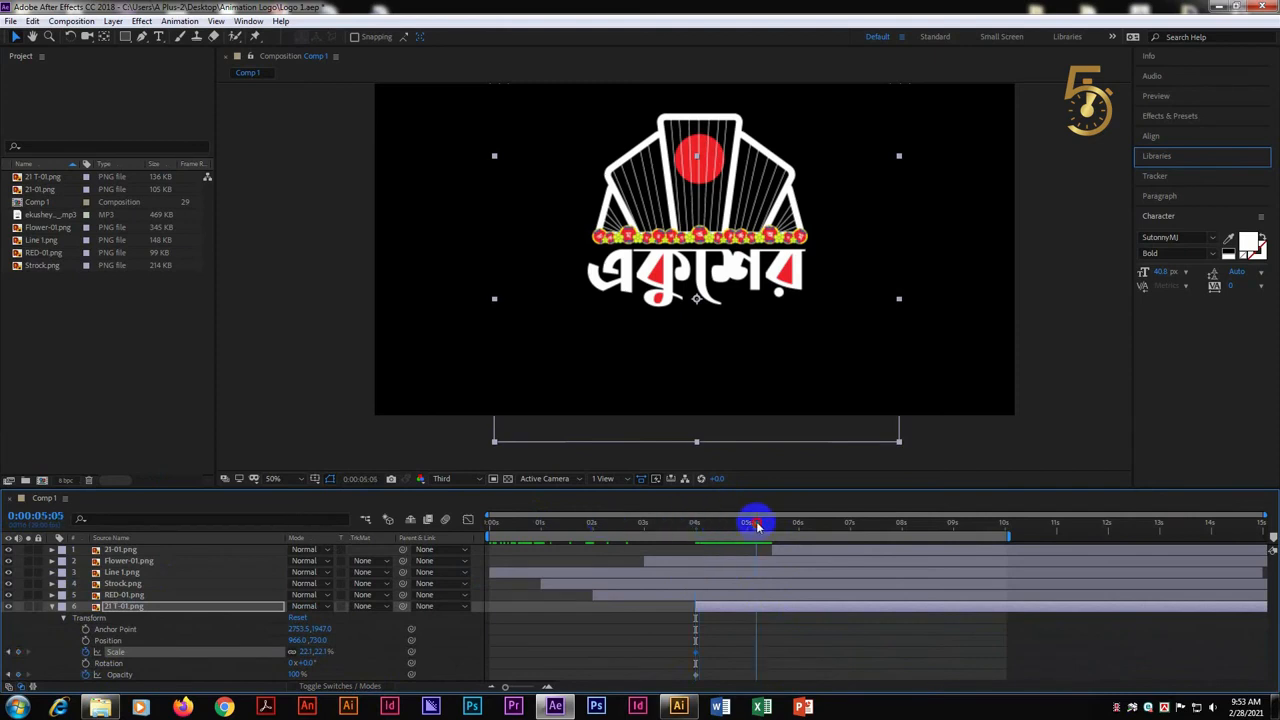
{"action": "left_click", "coordinate": [18, 674]}
{"action": "left_click", "coordinate": [18, 651]}
Set 21 T-01.png's Opacity to 0% and Scale to 16% at the 4-second keyframes
{"action": "left_click_drag", "start_coordinate": [743, 530], "coordinate": [698, 534]}
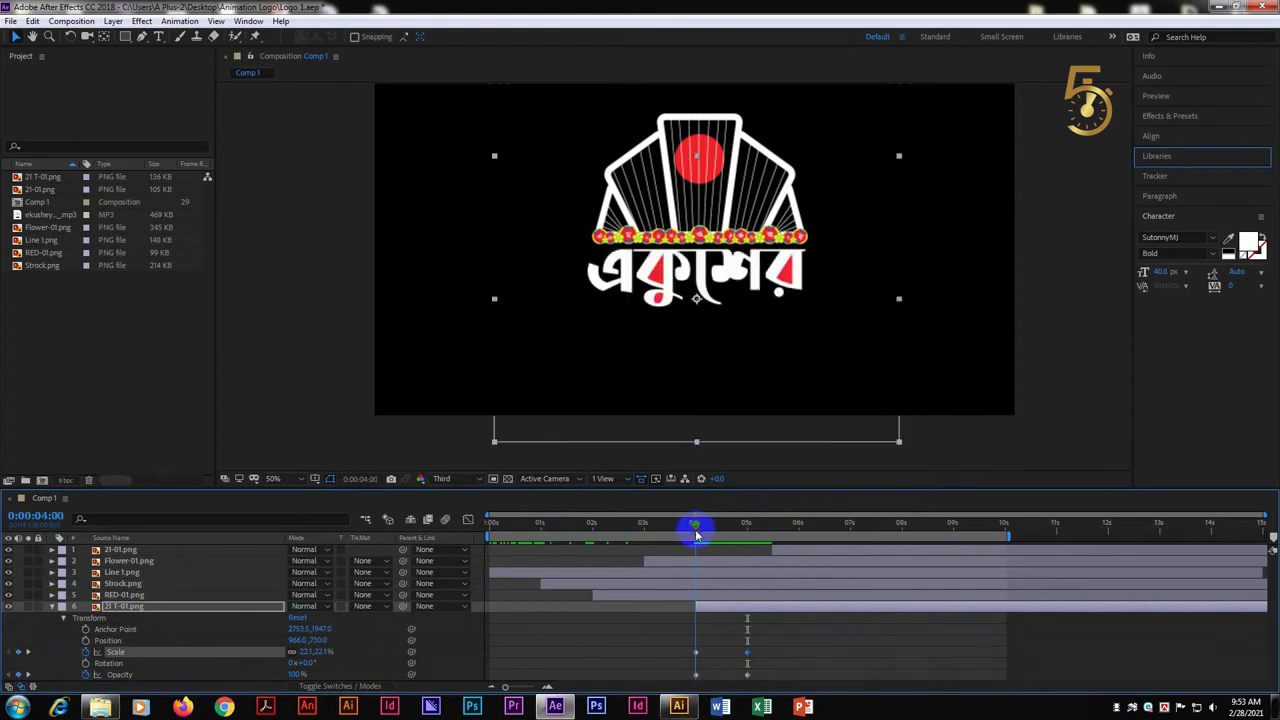
{"action": "left_click", "coordinate": [297, 674]}
{"action": "type", "text": "0"}
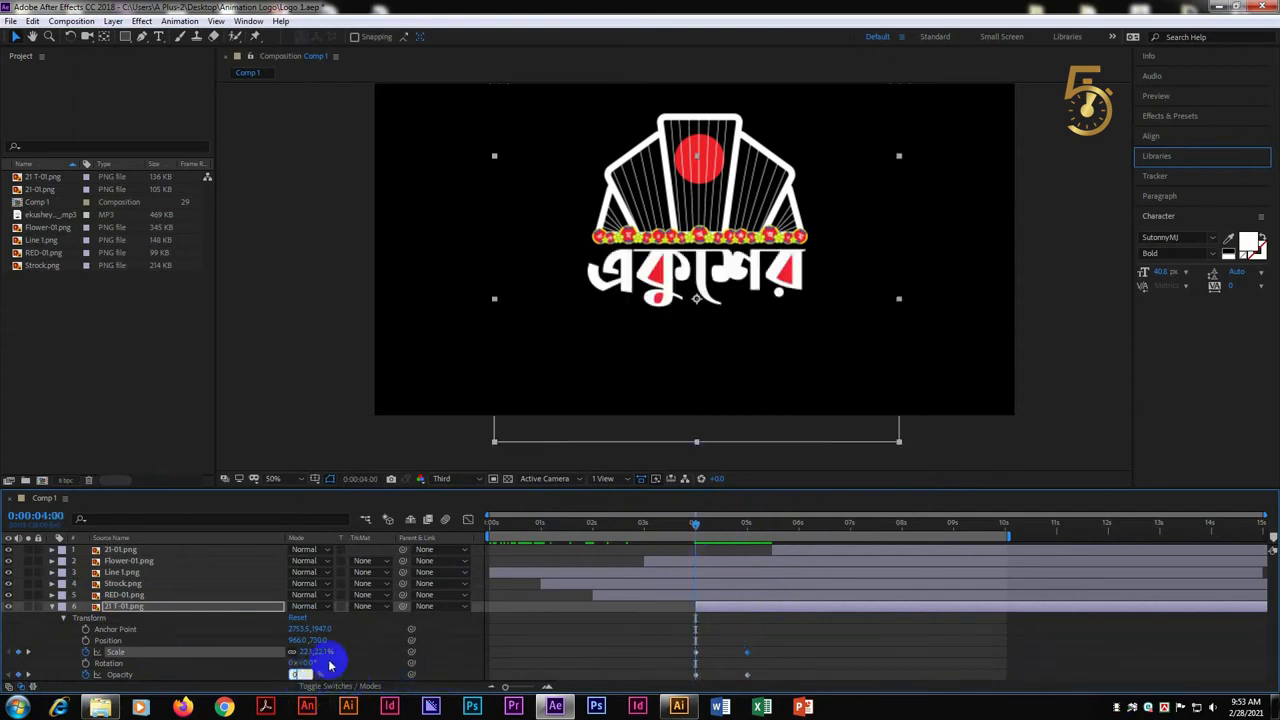
{"action": "left_click", "coordinate": [322, 652]}
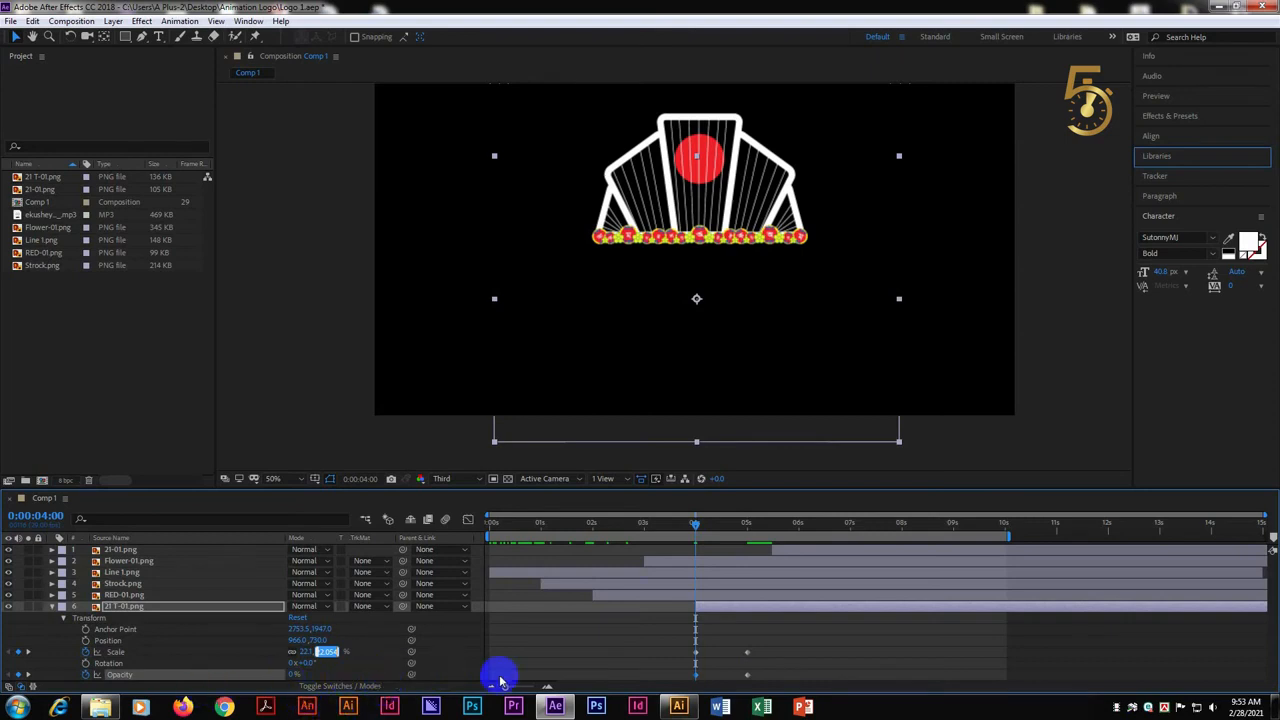
{"action": "type", "text": "16"}
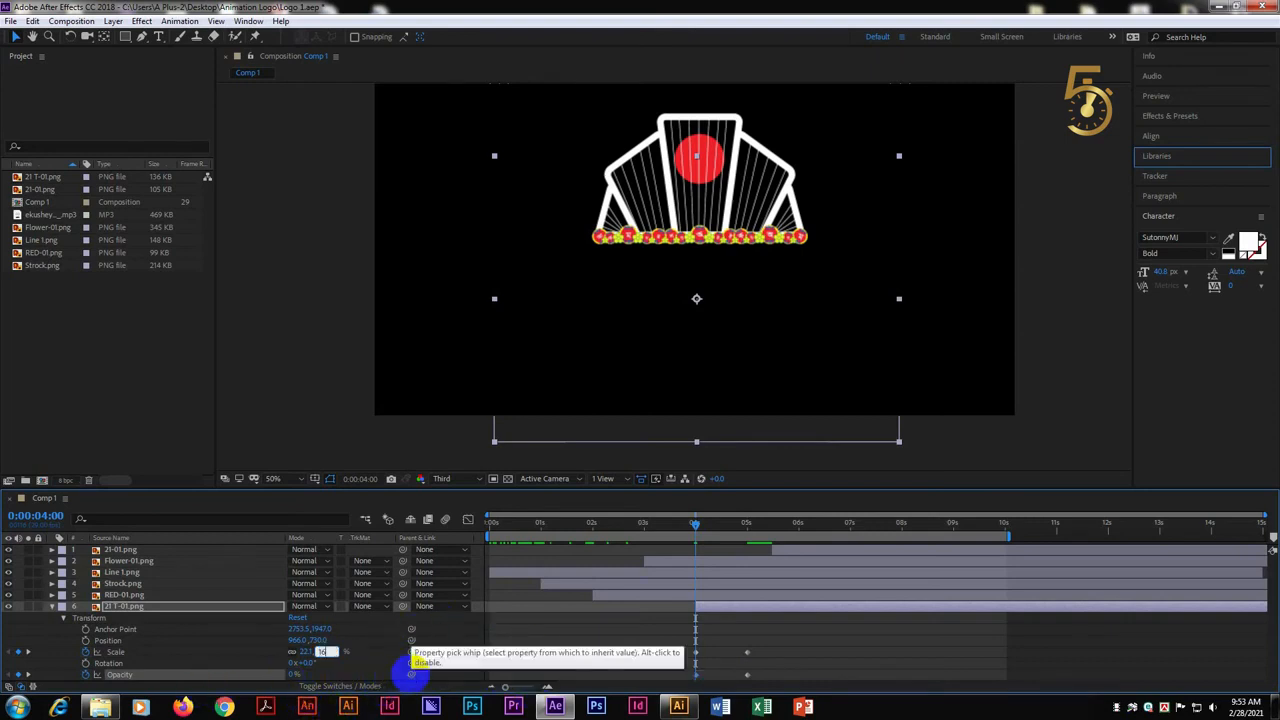
{"action": "key", "text": "Return"}
Move the 21-01.png layer to start at 5 seconds and show its Transform properties instead of 21 T-01.png's
{"action": "left_click_drag", "start_coordinate": [698, 527], "coordinate": [750, 518]}
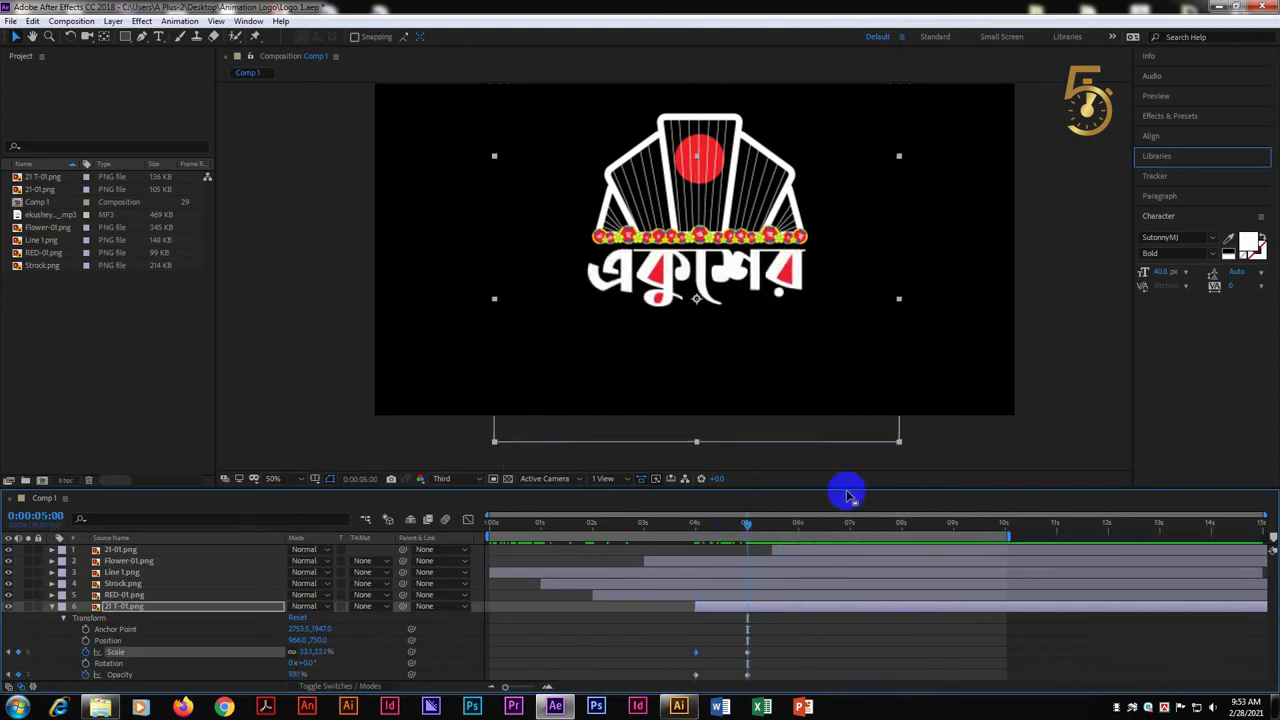
{"action": "left_click", "coordinate": [800, 549]}
{"action": "key", "text": "["}
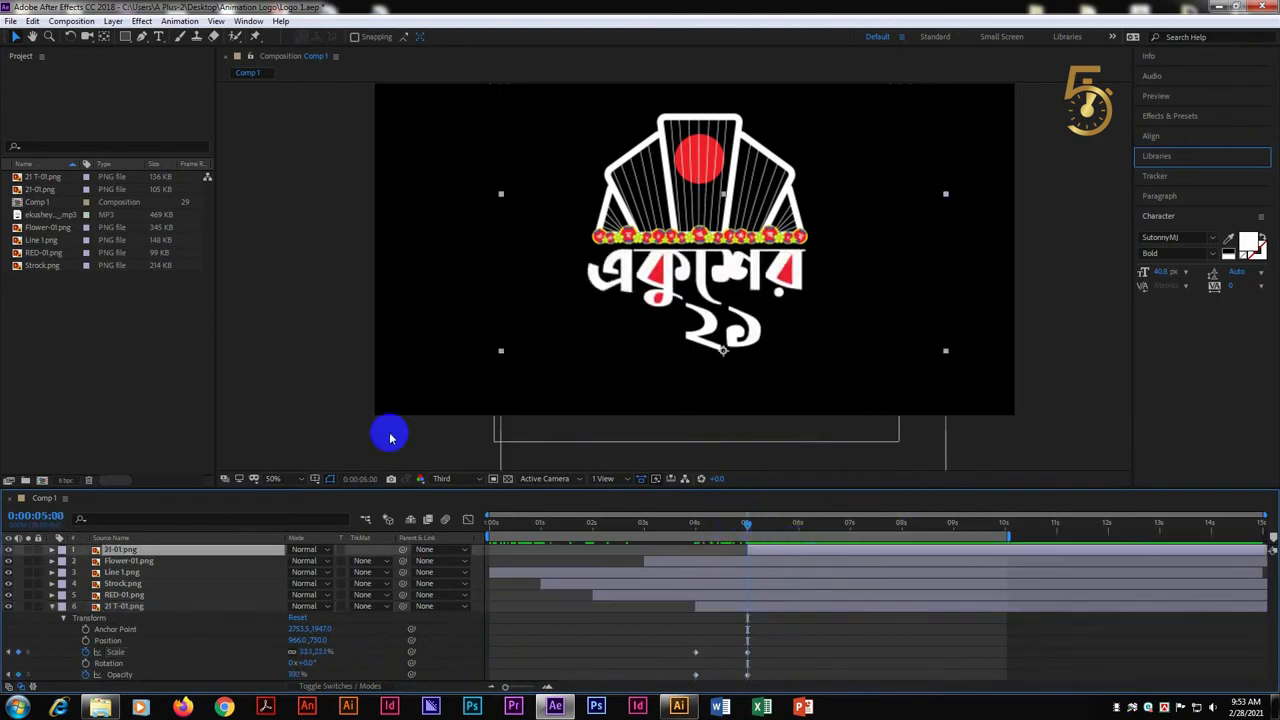
{"action": "left_click", "coordinate": [52, 606]}
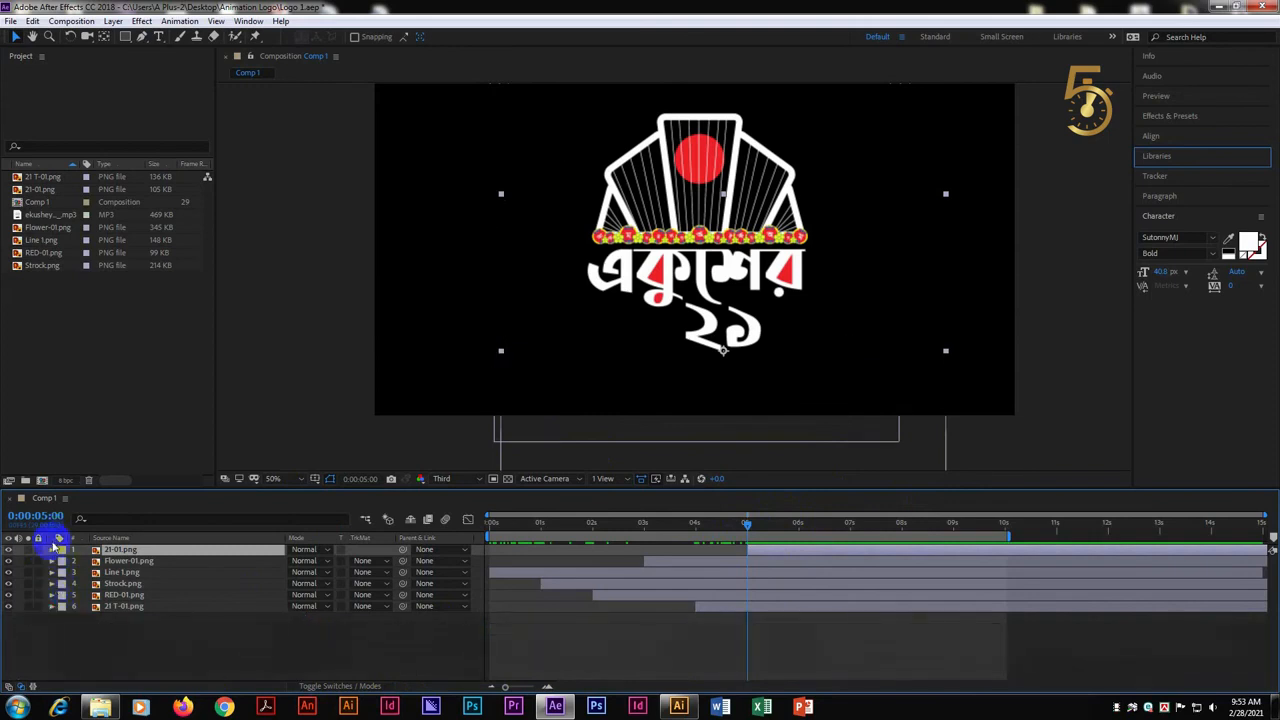
{"action": "left_click", "coordinate": [52, 549]}
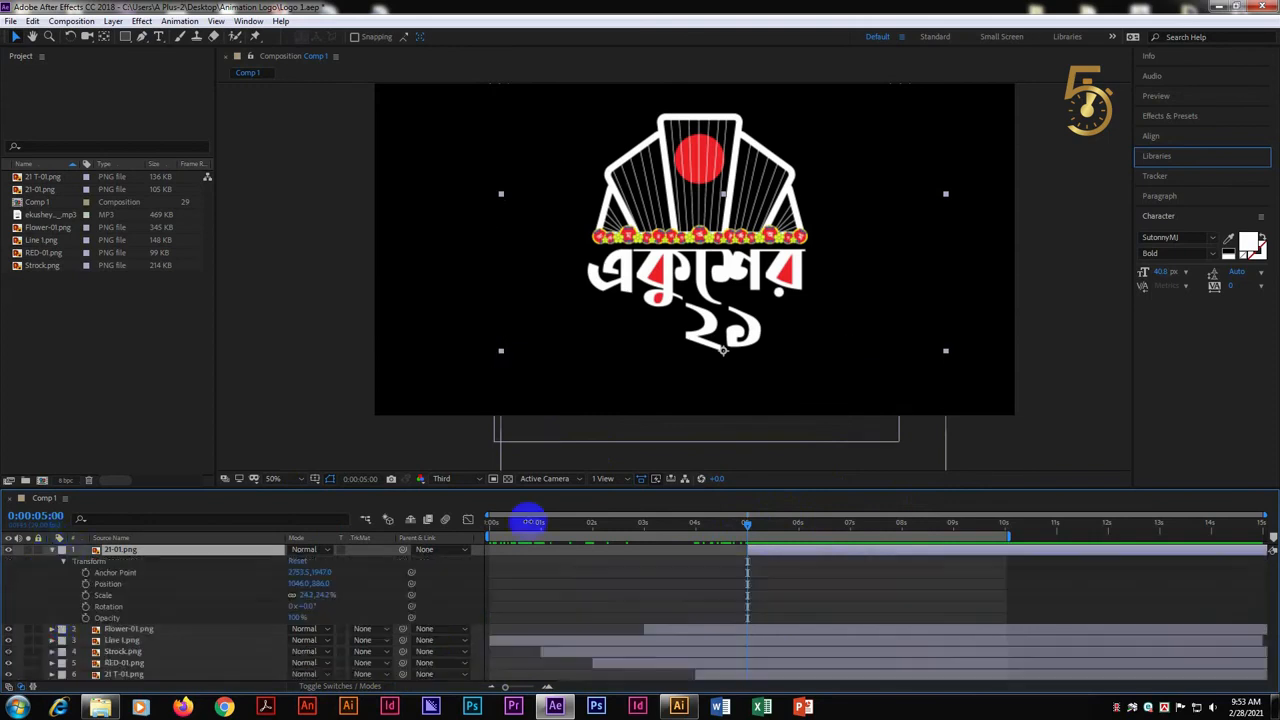
Add Scale and Opacity keyframes to 21-01.png at 5 seconds and at 6 seconds, keeping the layer's current values
{"action": "left_click", "coordinate": [85, 618]}
{"action": "left_click", "coordinate": [85, 595]}
{"action": "left_click_drag", "start_coordinate": [748, 527], "coordinate": [802, 530]}
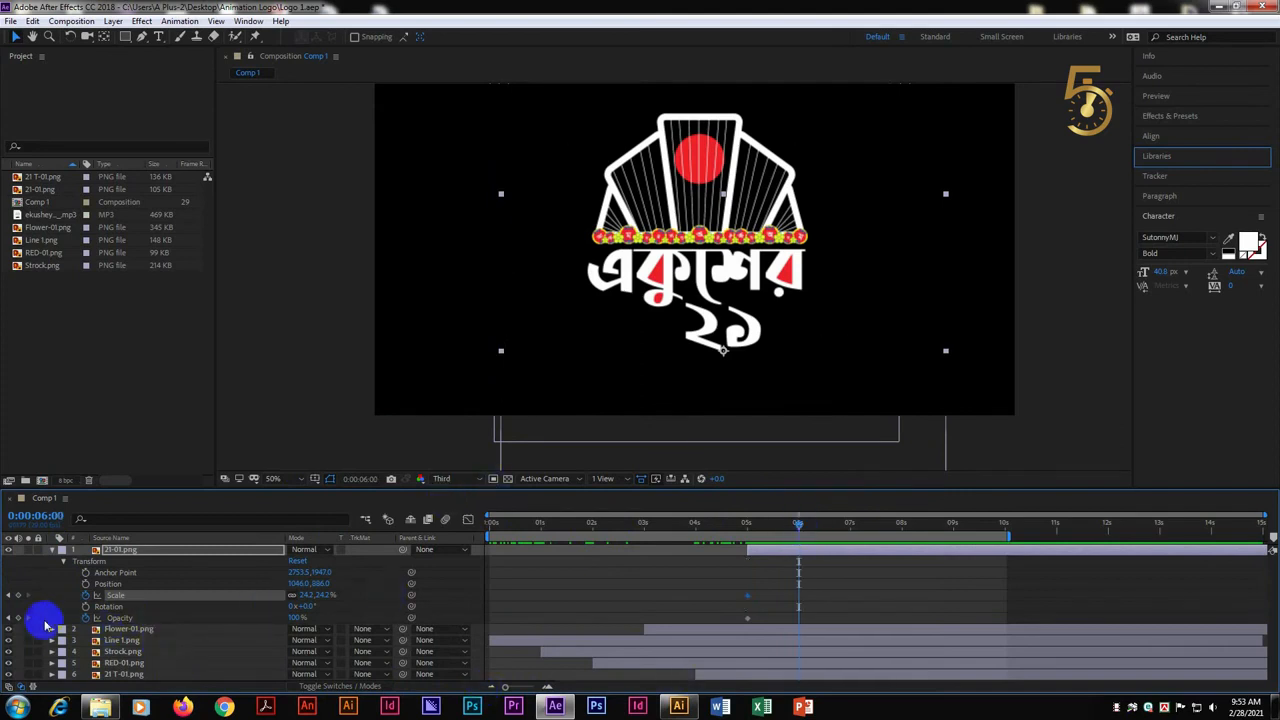
{"action": "left_click", "coordinate": [17, 618]}
{"action": "left_click", "coordinate": [17, 595]}
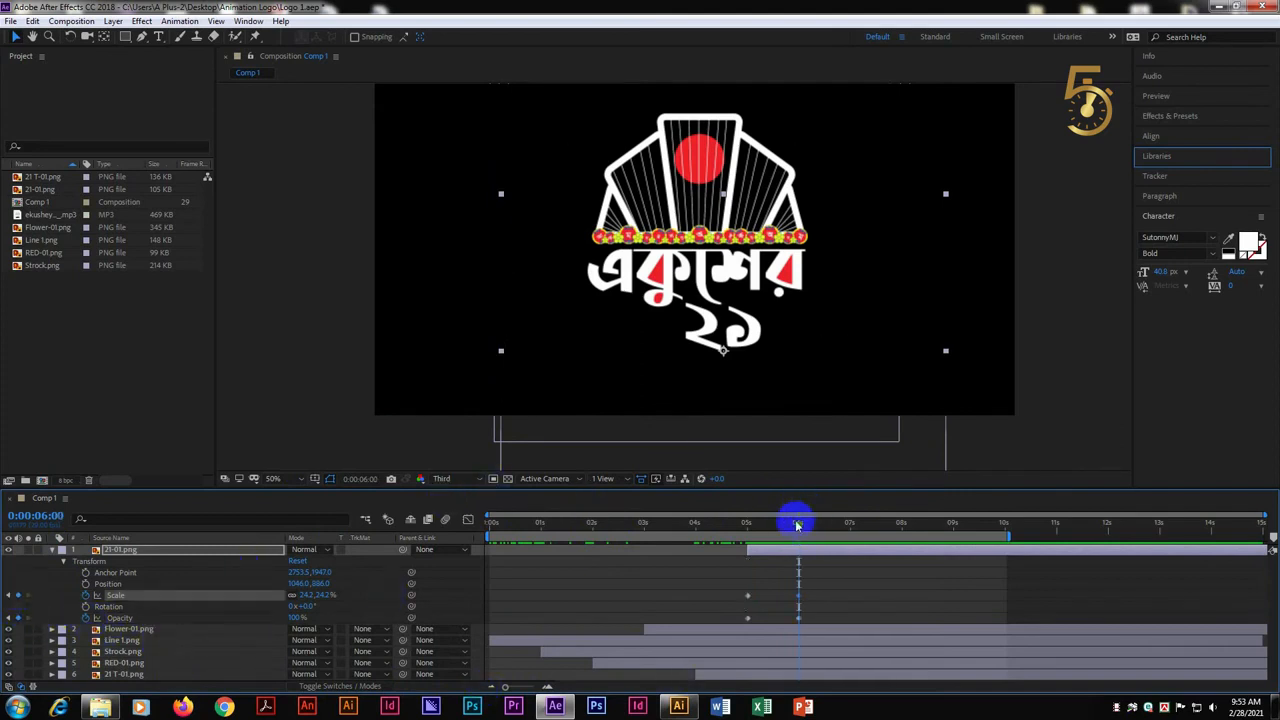
Set 21-01.png's Opacity to 0% and Scale to 16% at the 5-second keyframes
{"action": "left_click", "coordinate": [293, 618]}
{"action": "type", "text": "0"}
{"action": "left_click", "coordinate": [326, 596]}
{"action": "type", "text": "0"}
{"action": "key", "text": "Return"}
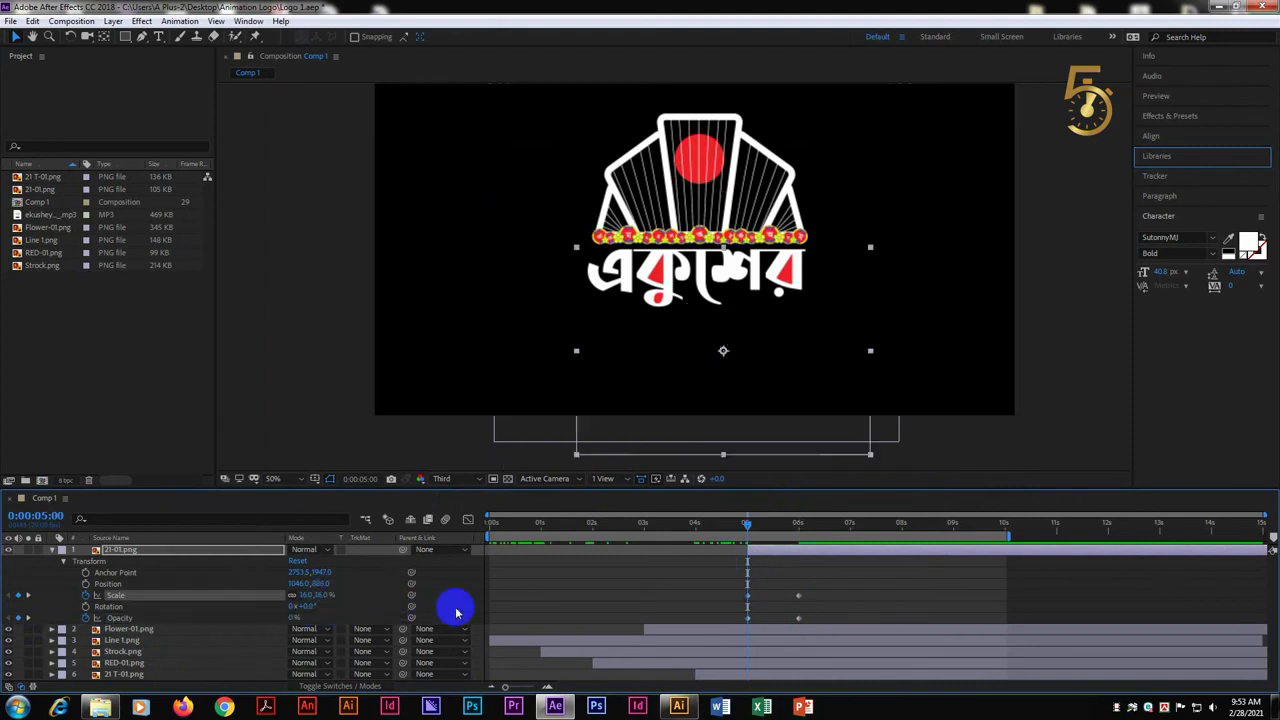
Play the animation from the start, then collapse 21-01.png's properties with the time at 6 seconds
{"action": "left_click_drag", "start_coordinate": [754, 523], "coordinate": [448, 553]}
{"action": "key", "text": "space"}
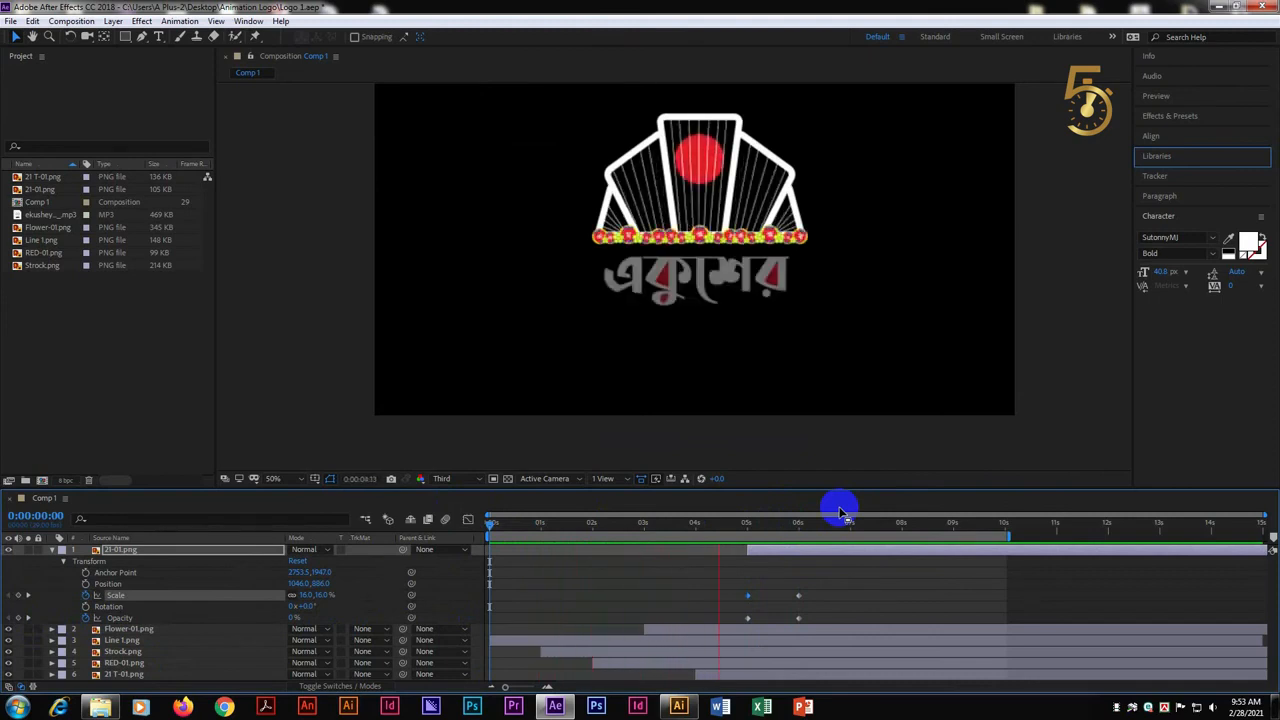
{"action": "left_click_drag", "start_coordinate": [840, 514], "coordinate": [810, 531]}
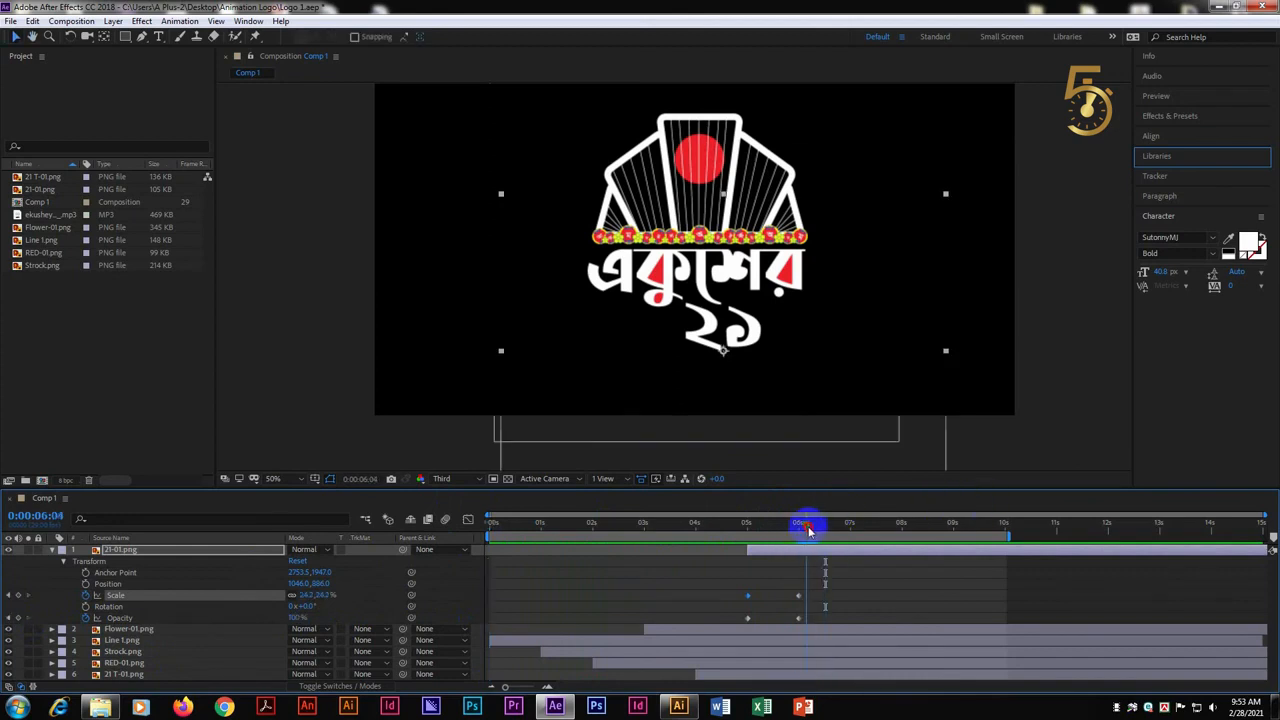
{"action": "left_click", "coordinate": [53, 551]}
{"action": "left_click_drag", "start_coordinate": [805, 522], "coordinate": [798, 524]}
{"action": "left_click", "coordinate": [729, 631]}
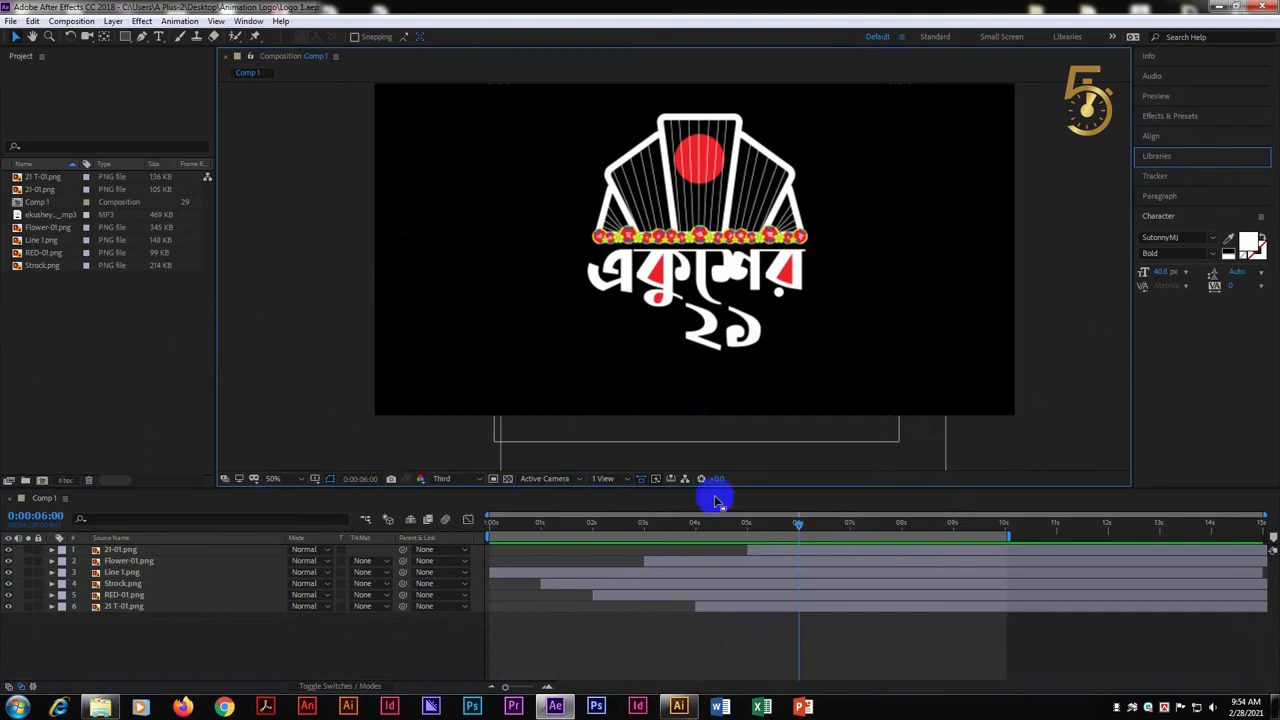
Switch to Illustrator, copy the two-line 5 Minute Solution tribute text and return to After Effects
{"action": "left_click", "coordinate": [678, 706]}
{"action": "left_click", "coordinate": [580, 200]}
{"action": "key", "text": "ctrl+a"}
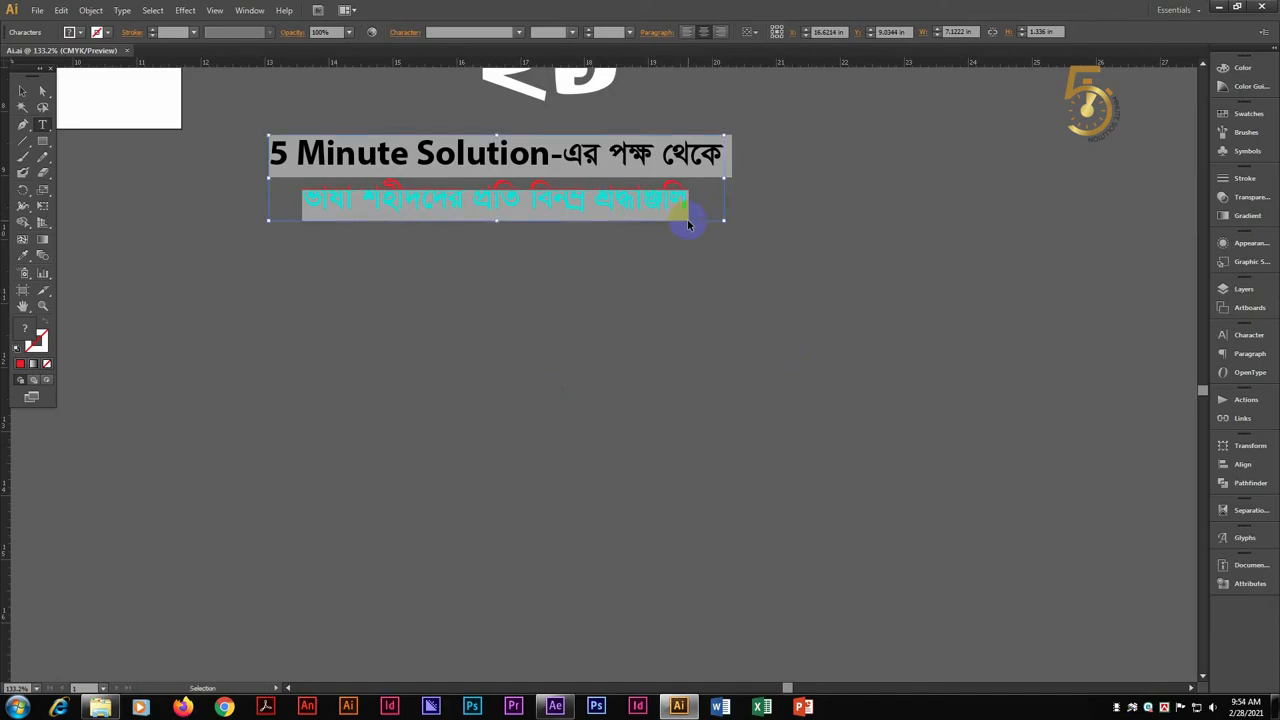
{"action": "left_click", "coordinate": [1216, 7]}
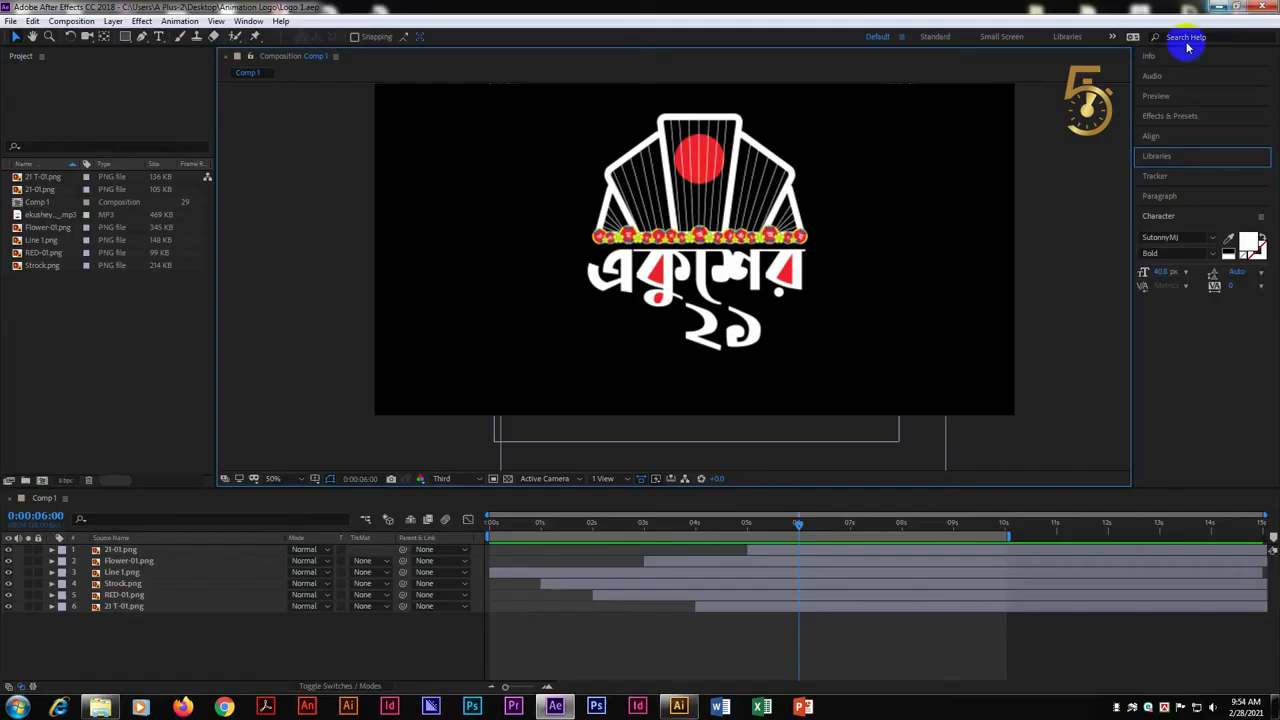
Paste the copied two-line text into the composition as a text layer and place it beneath the logo
{"action": "left_click", "coordinate": [800, 550]}
{"action": "left_click", "coordinate": [582, 396]}
{"action": "left_click", "coordinate": [514, 391]}
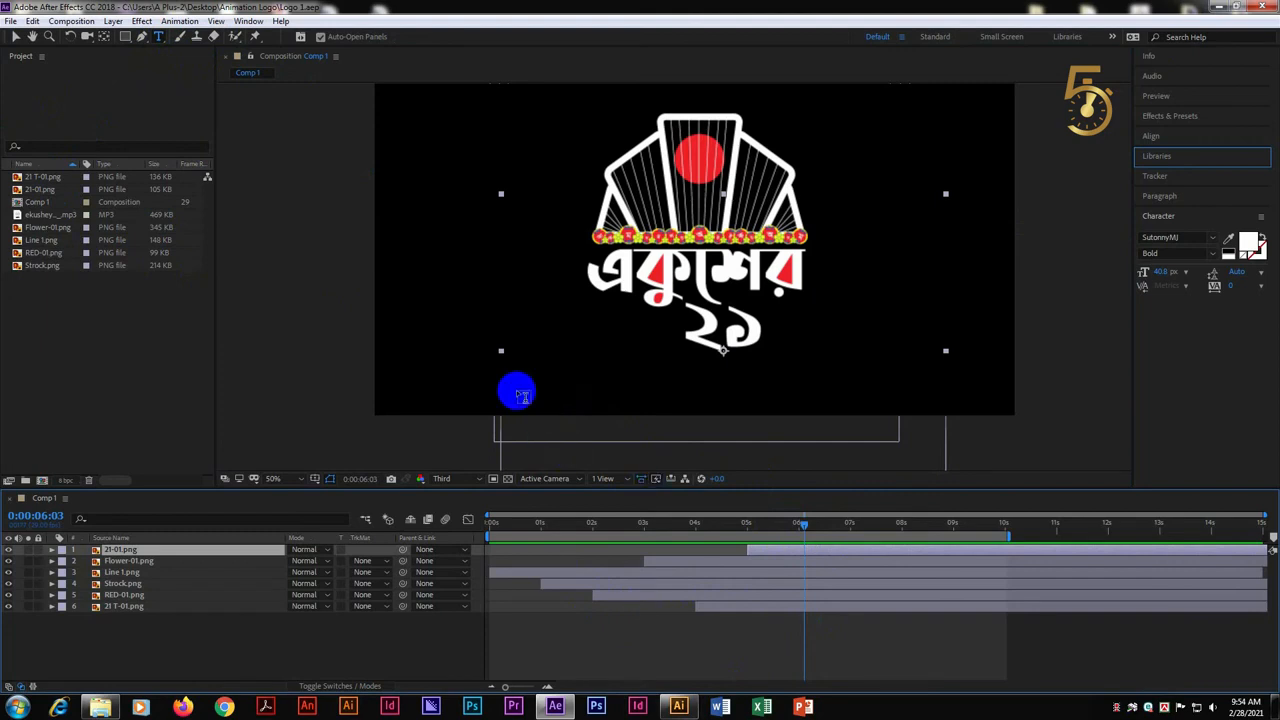
{"action": "type", "text": "5 Minute Solution-Gi cÿ †_‡K fvlv knx`i cÖwZ web¤ª kÖ×vÄwj"}
{"action": "left_click", "coordinate": [693, 445]}
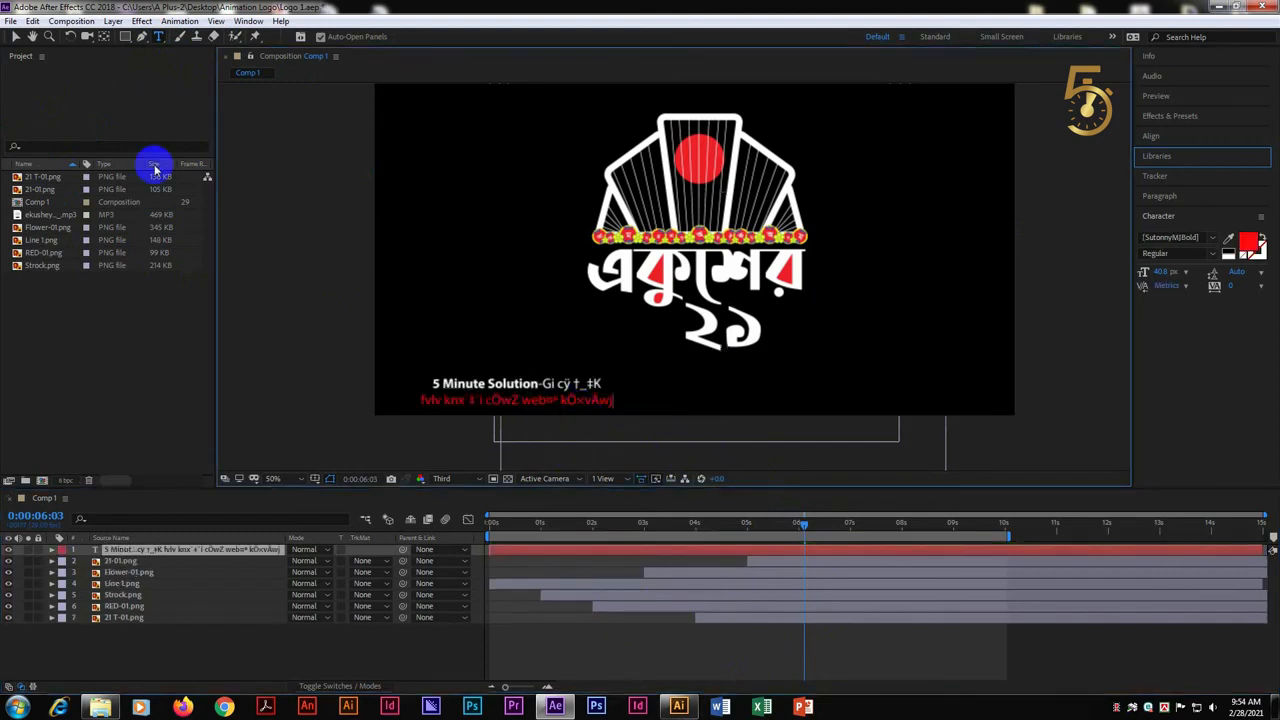
{"action": "left_click", "coordinate": [16, 38]}
{"action": "left_click_drag", "start_coordinate": [555, 386], "coordinate": [753, 380]}
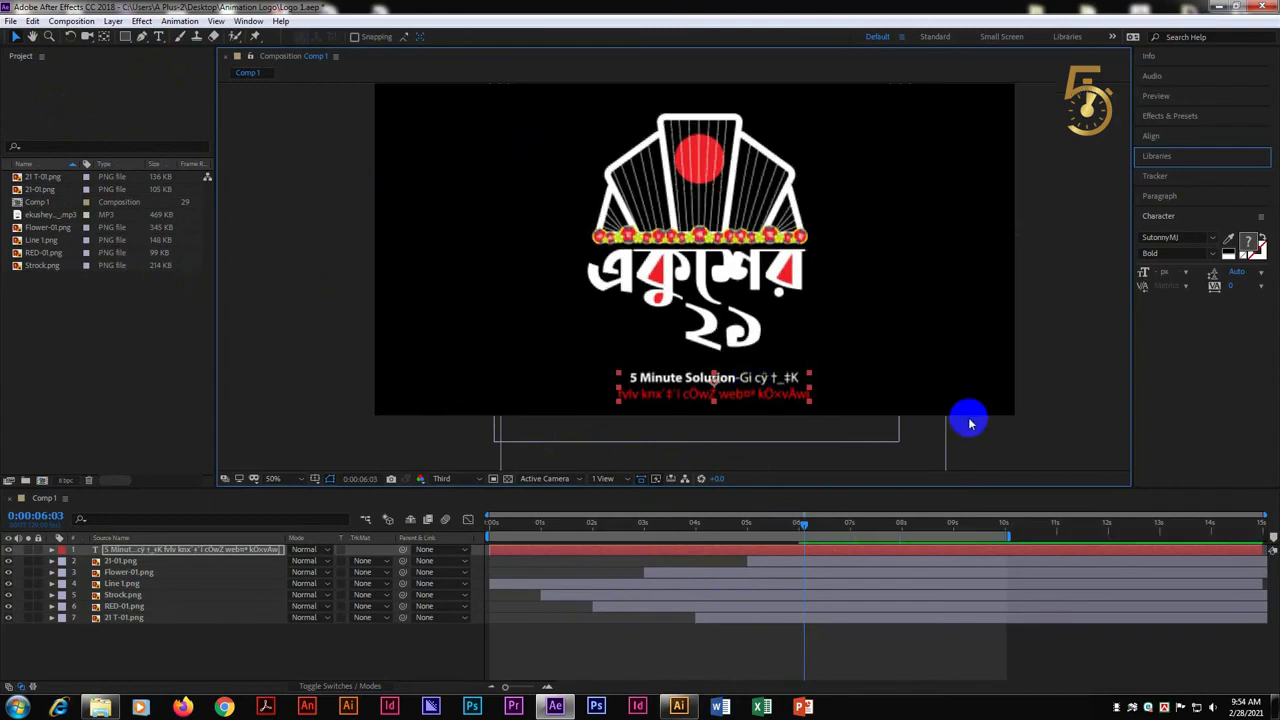
Set the font of the text after "5 Minute Solution-", including the red second line, to SutonnyMJ Bold
{"action": "double_click", "coordinate": [771, 388]}
{"action": "left_click", "coordinate": [741, 378]}
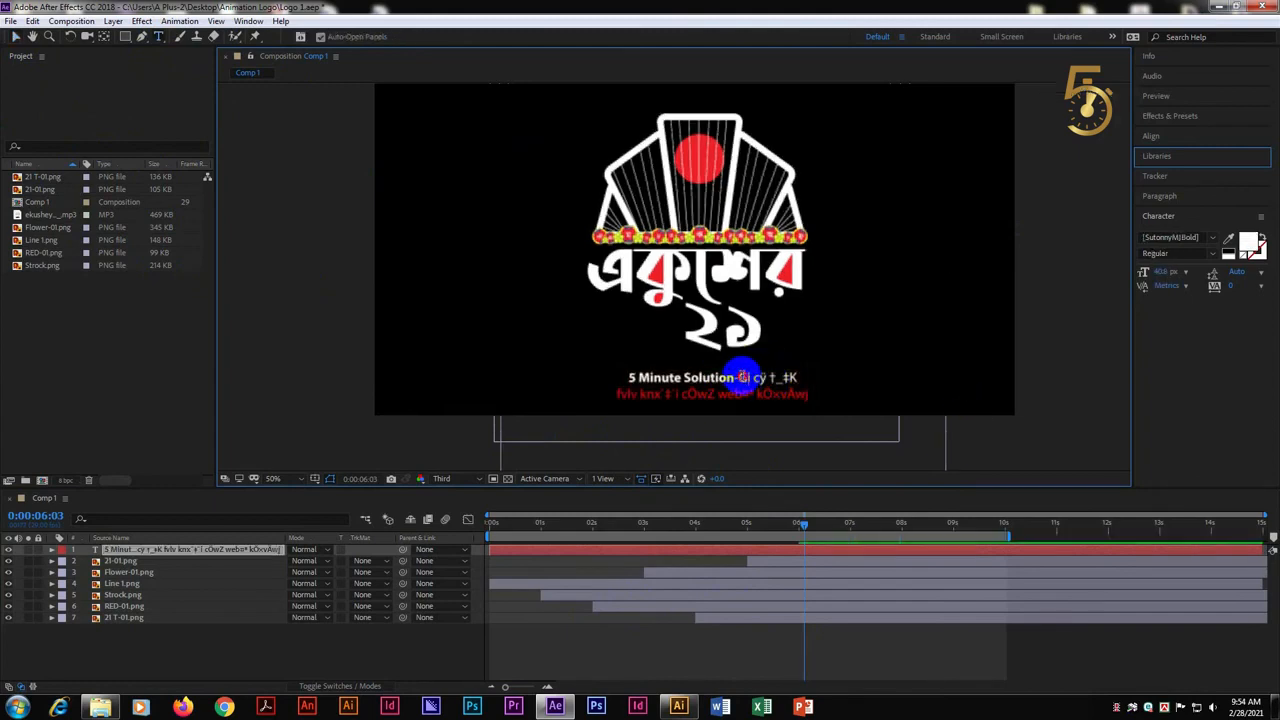
{"action": "left_click", "coordinate": [803, 399], "text": "shift"}
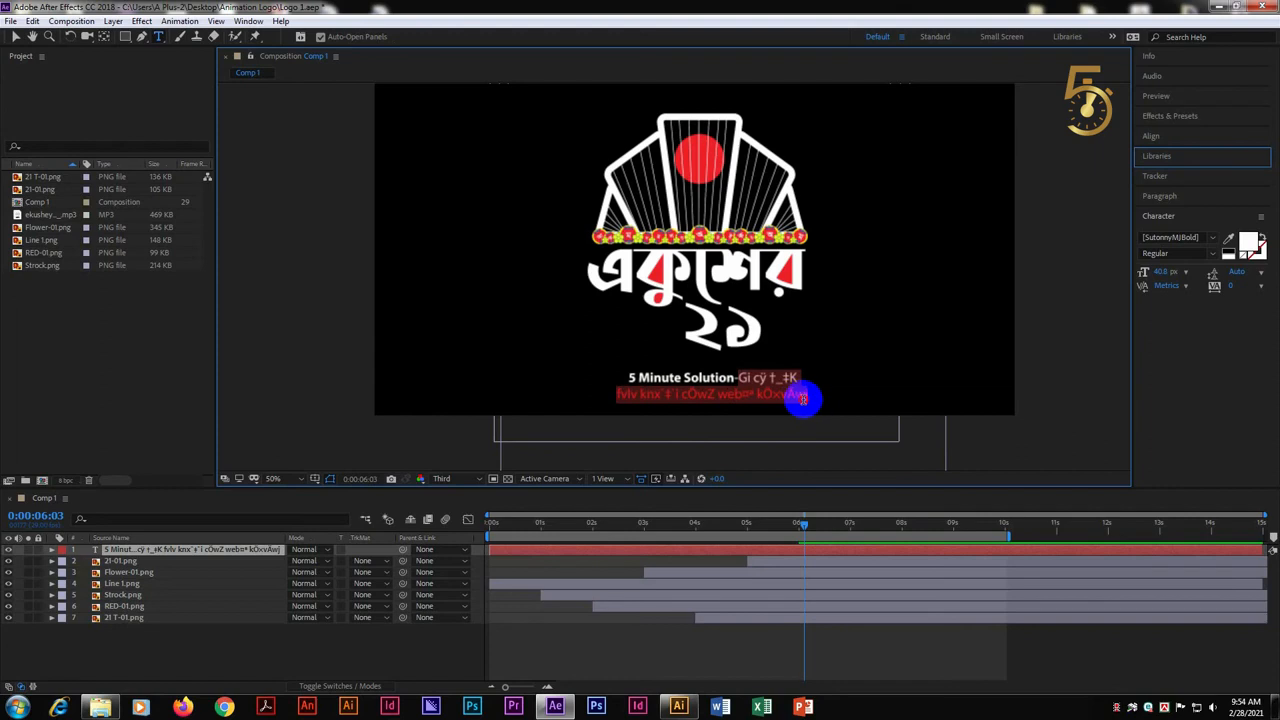
{"action": "left_click", "coordinate": [1182, 236]}
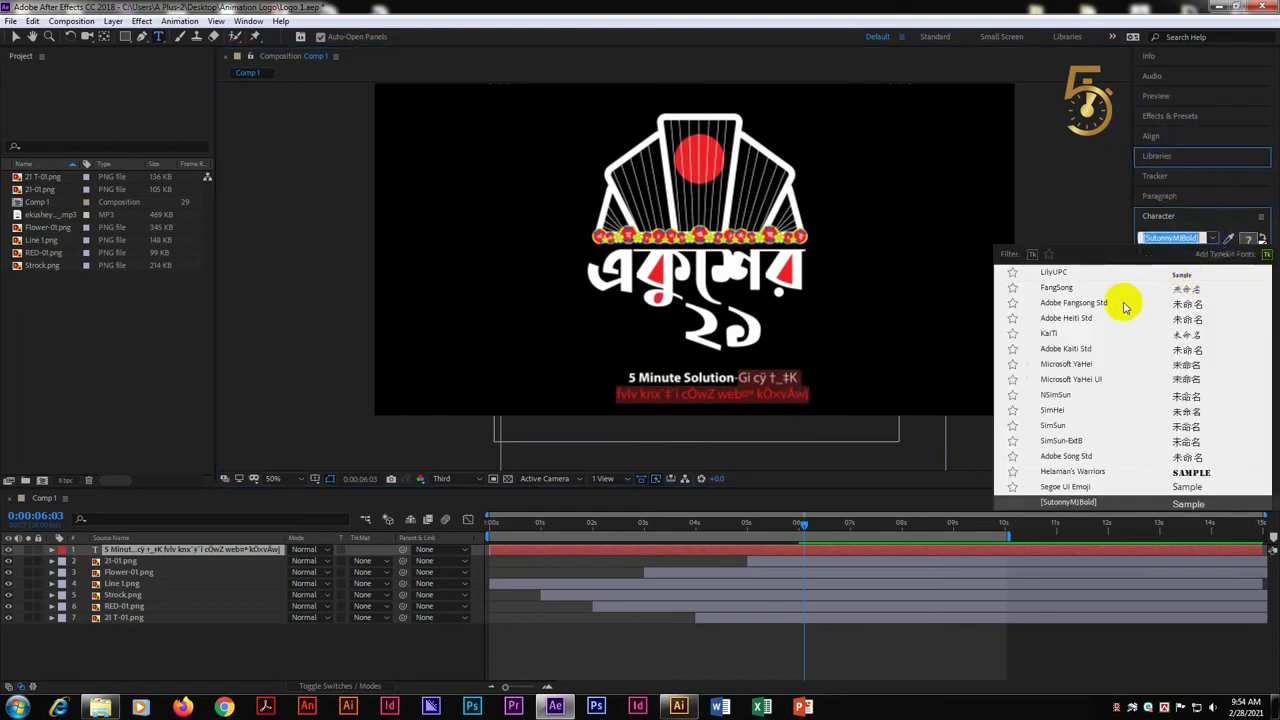
{"action": "type", "text": "sut"}
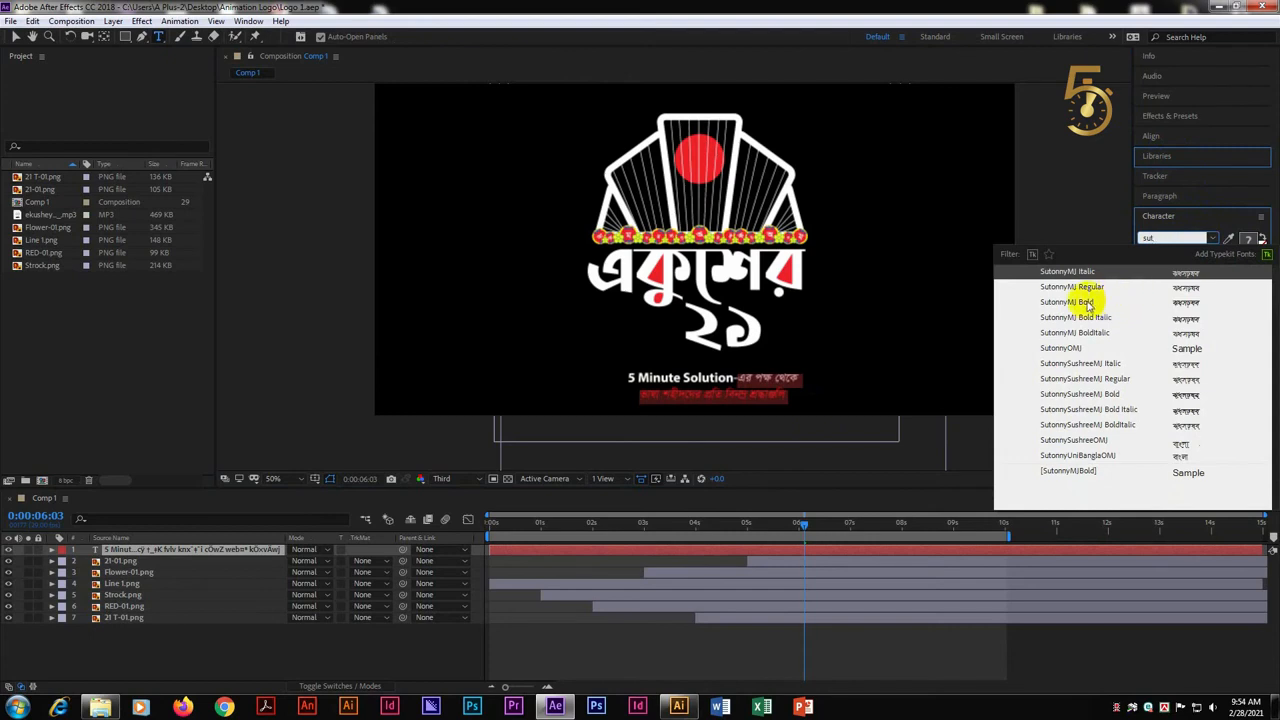
{"action": "left_click", "coordinate": [1088, 303]}
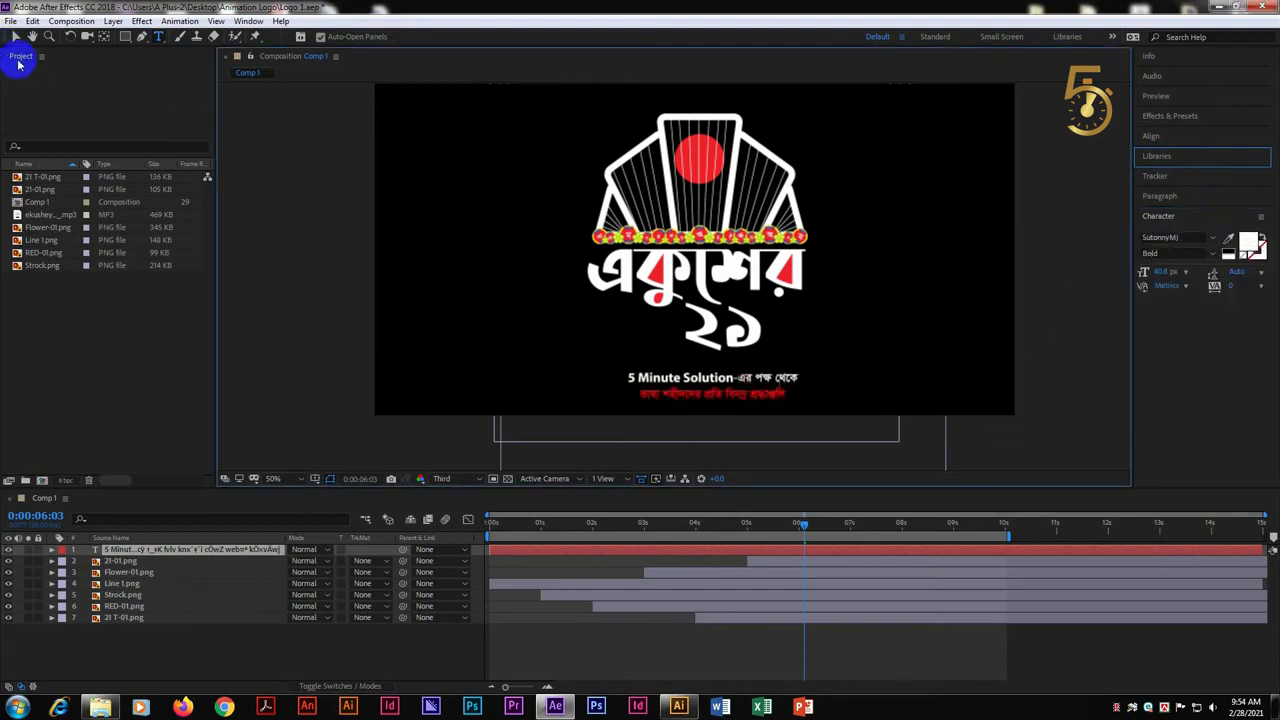
Adjust the text's placement below the logo and trim its layer to start at 6 seconds
{"action": "left_click", "coordinate": [16, 38]}
{"action": "mouse_move", "coordinate": [798, 374]}
{"action": "left_mouse_down"}
{"action": "mouse_move", "coordinate": [816, 370]}
{"action": "mouse_move", "coordinate": [794, 376]}
{"action": "left_mouse_up"}
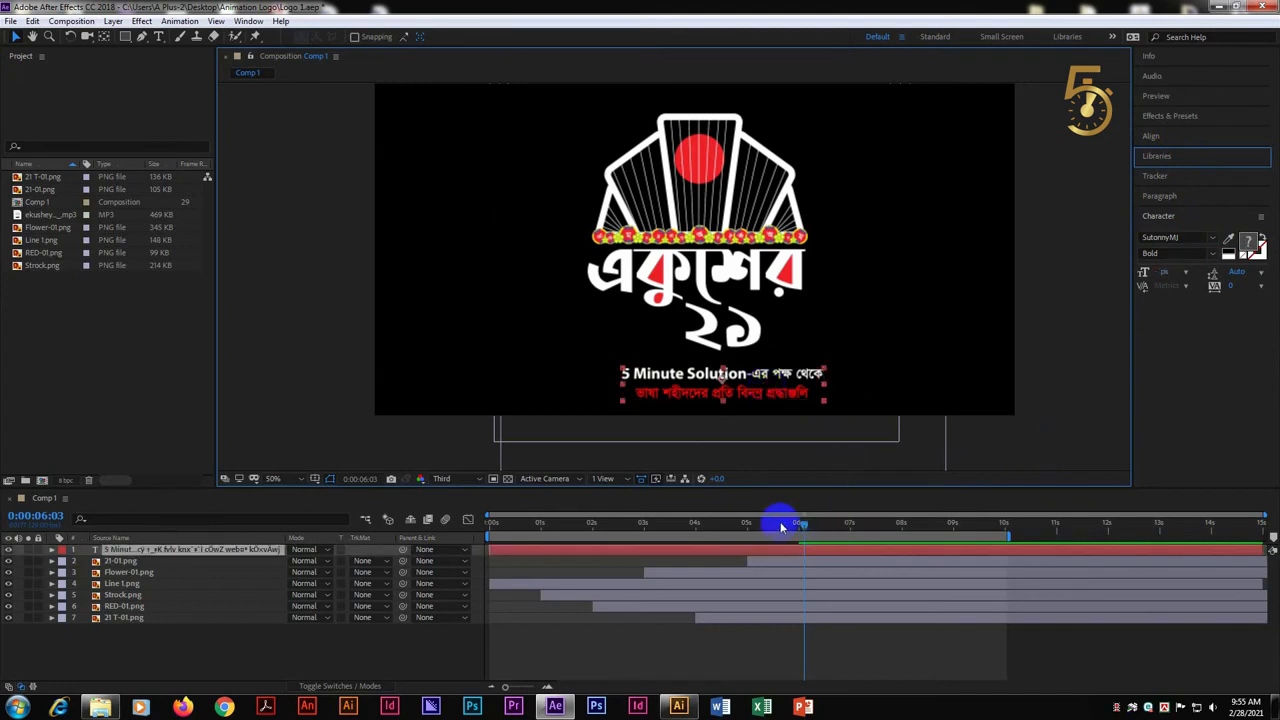
{"action": "left_click_drag", "start_coordinate": [802, 527], "coordinate": [819, 525]}
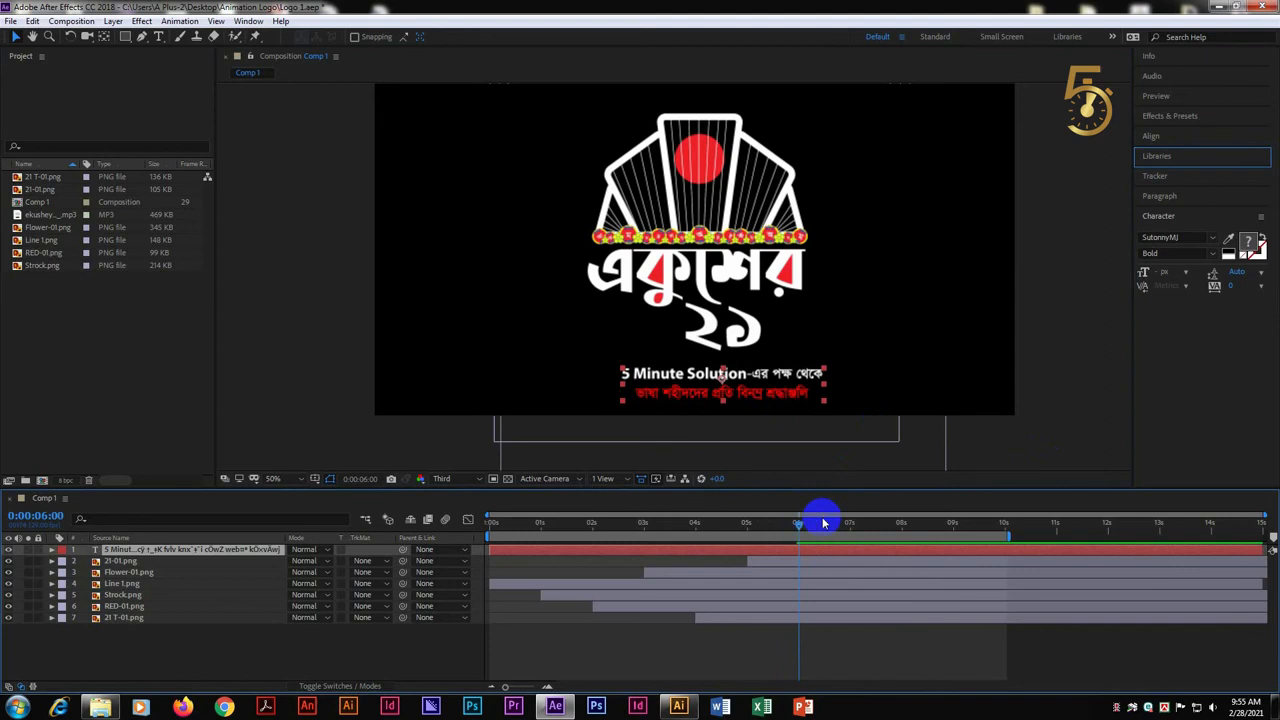
{"action": "key", "text": "alt+bracketleft"}
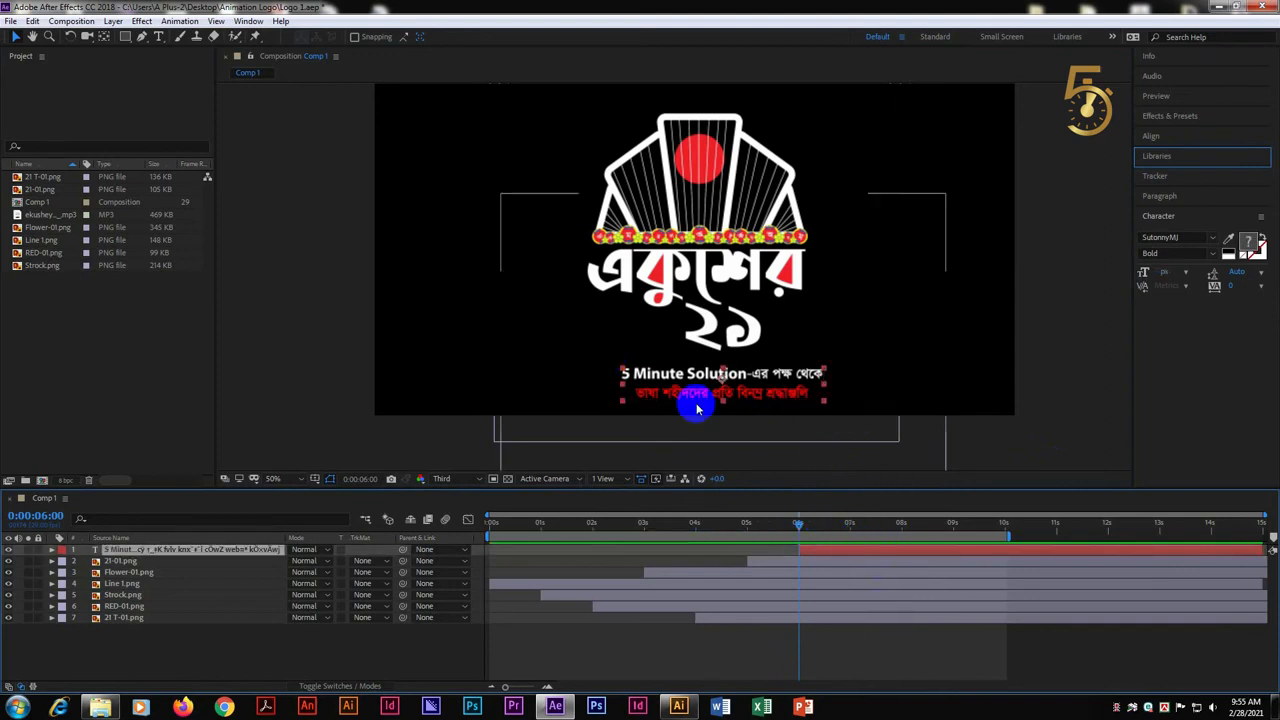
Apply the Fade Up Lines animation preset to the text layer and play back the result
{"action": "left_click", "coordinate": [168, 22]}
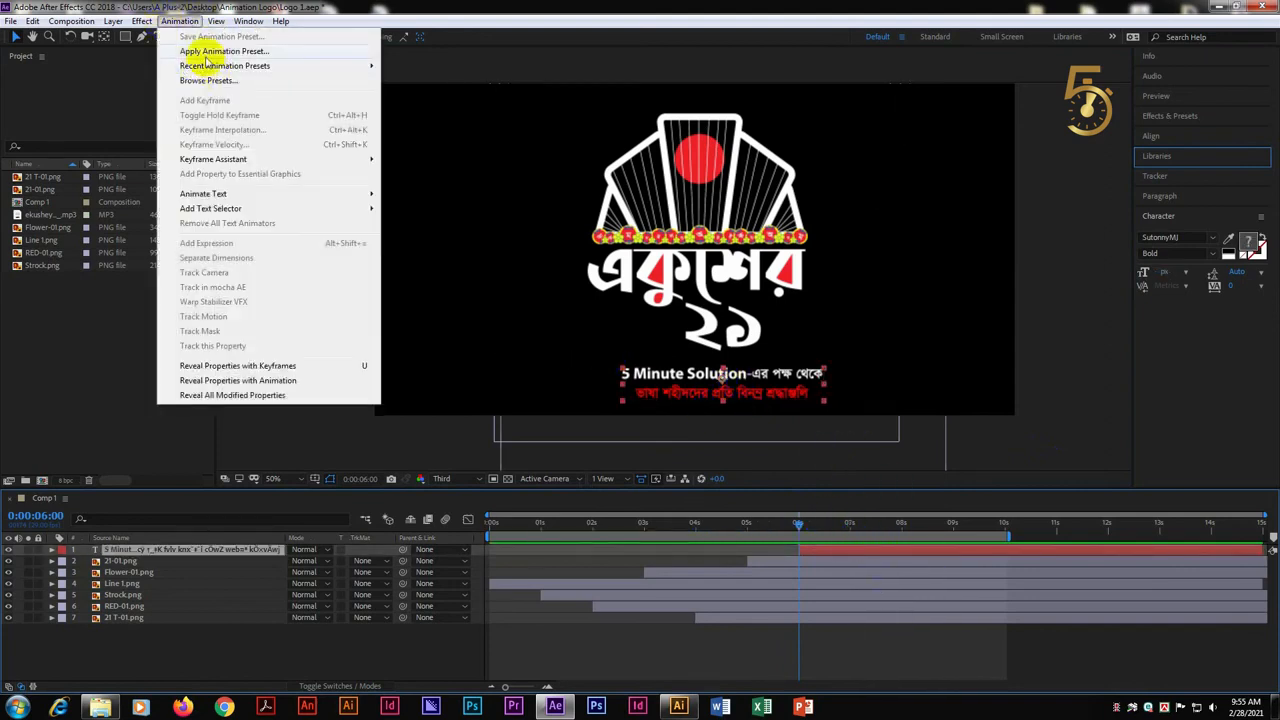
{"action": "left_click", "coordinate": [204, 54]}
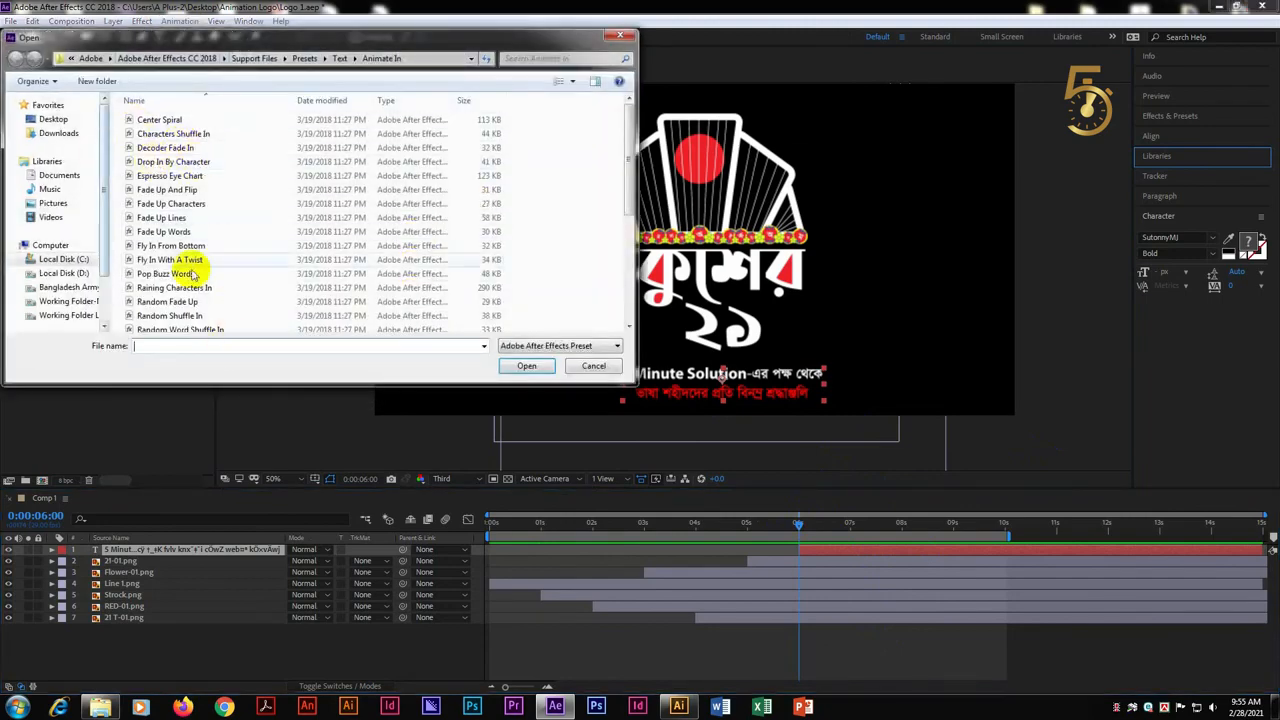
{"action": "left_click", "coordinate": [180, 217]}
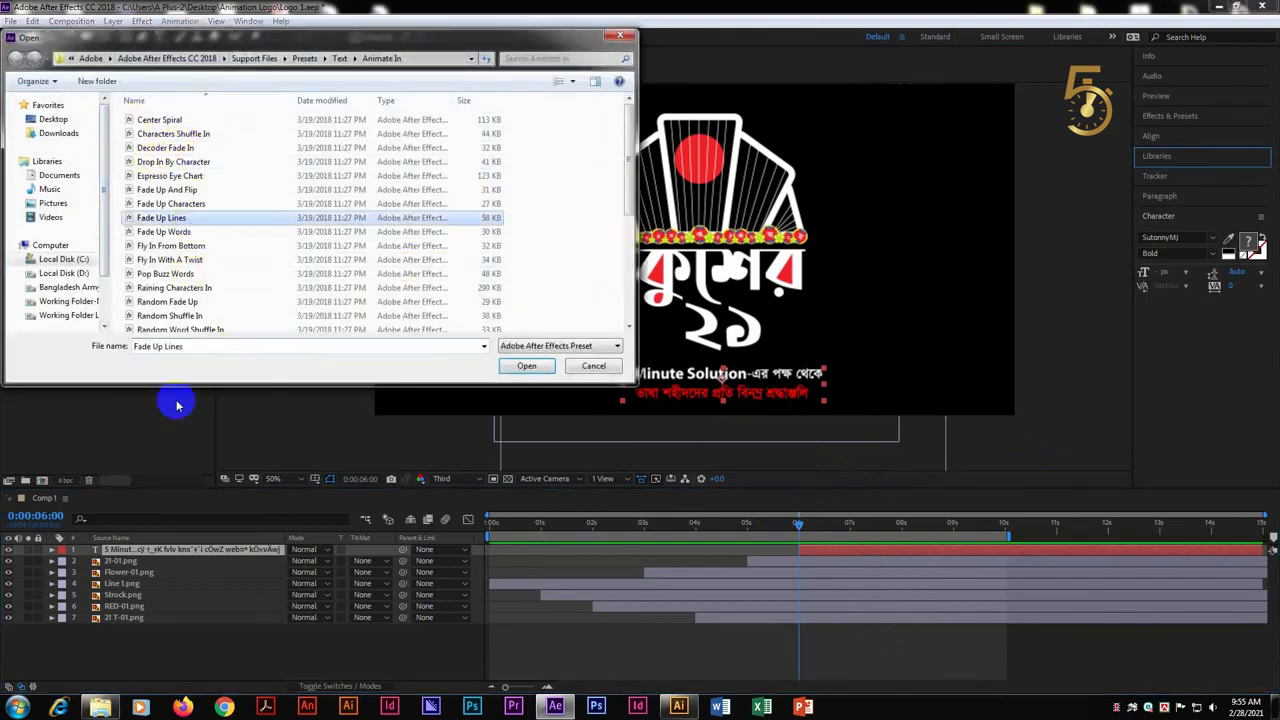
{"action": "left_click", "coordinate": [168, 245]}
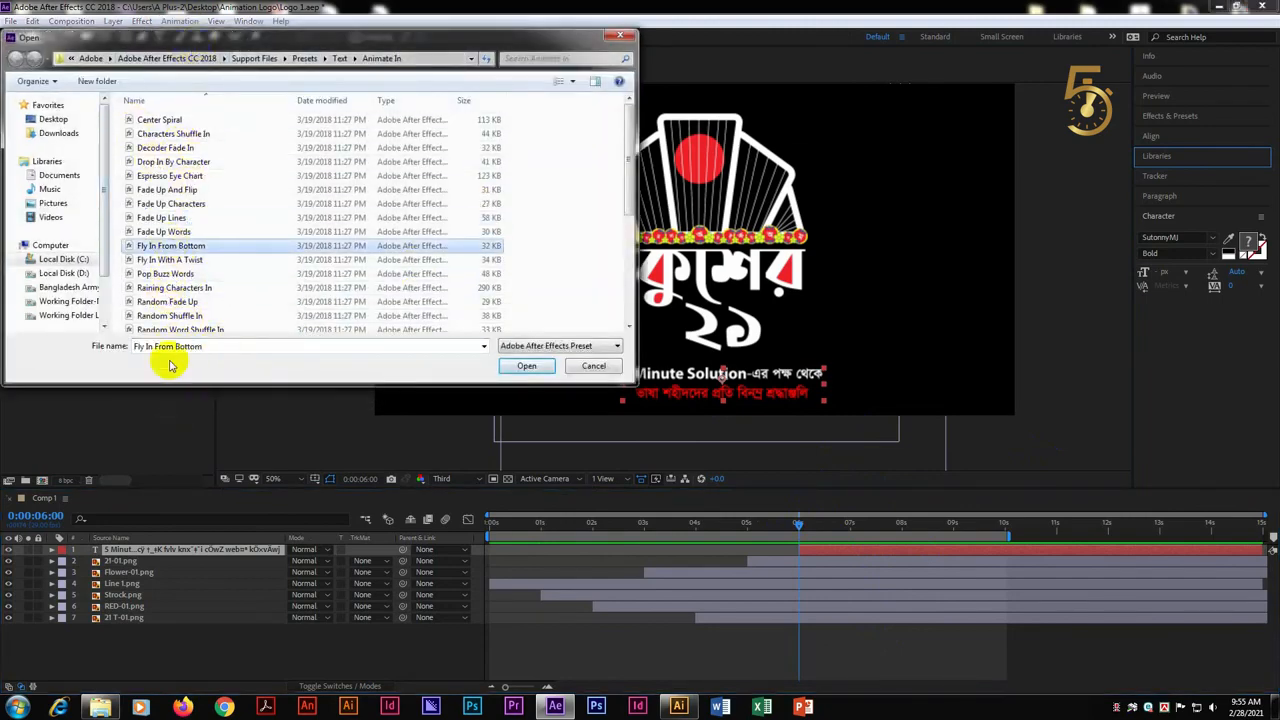
{"action": "double_click", "coordinate": [162, 217]}
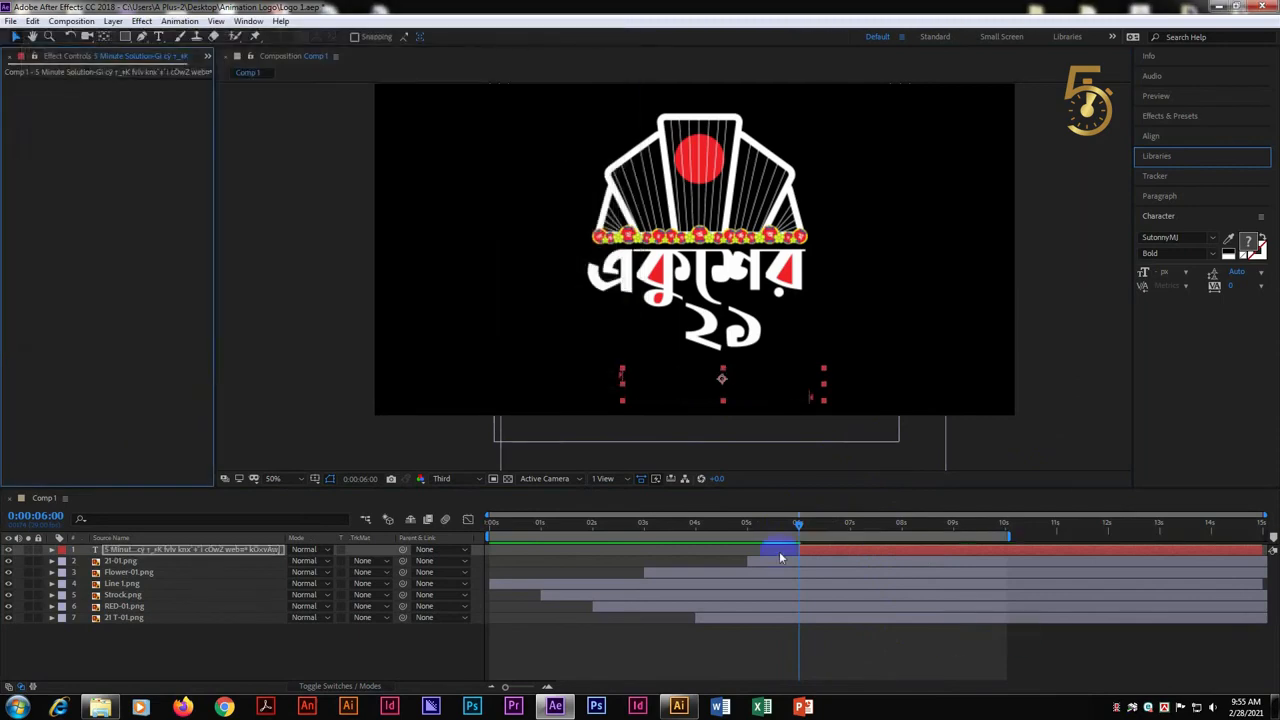
{"action": "key", "text": "space"}
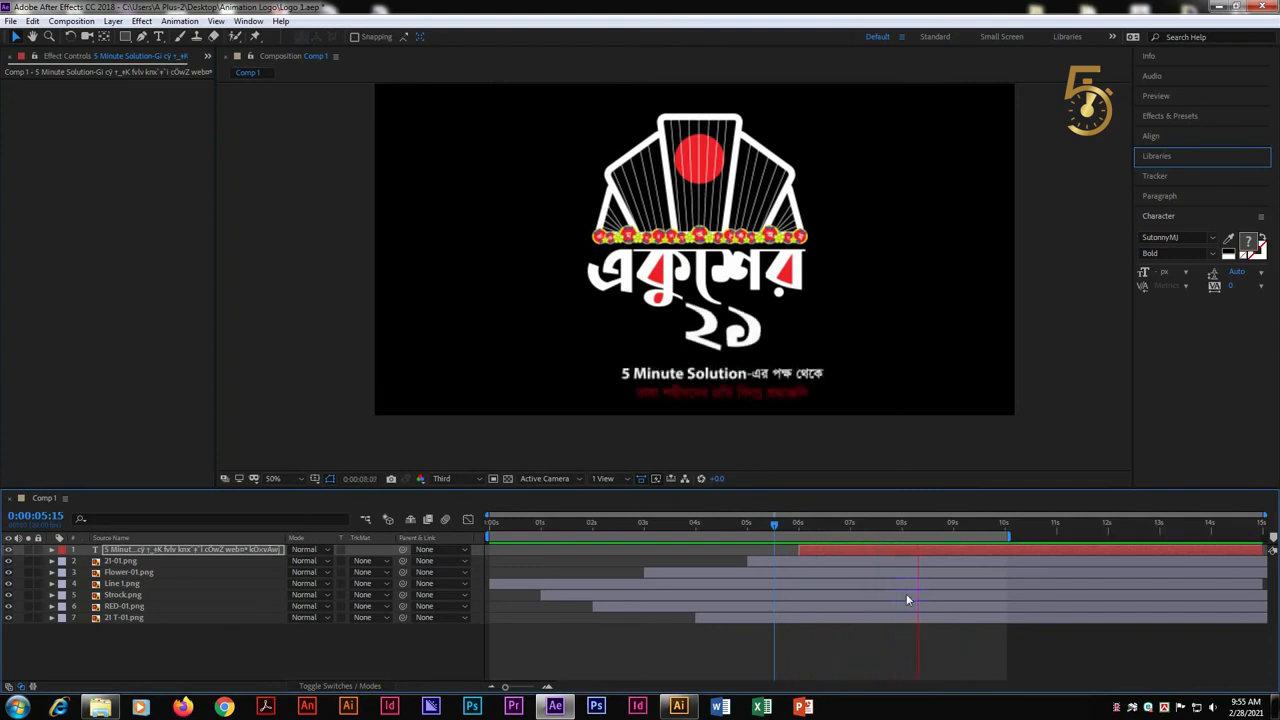
Expand the text layer's Animator 1 down to the keyframed Start property of Range Selector 1
{"action": "left_click", "coordinate": [816, 524]}
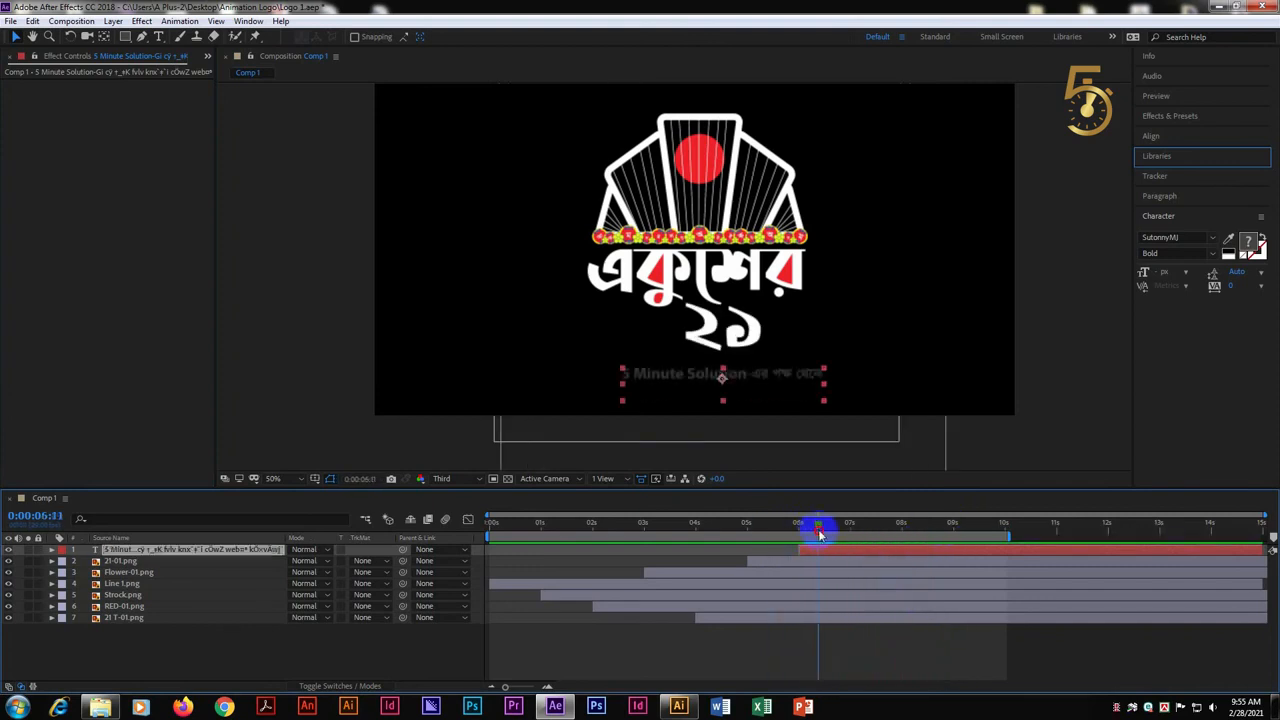
{"action": "left_click", "coordinate": [51, 549]}
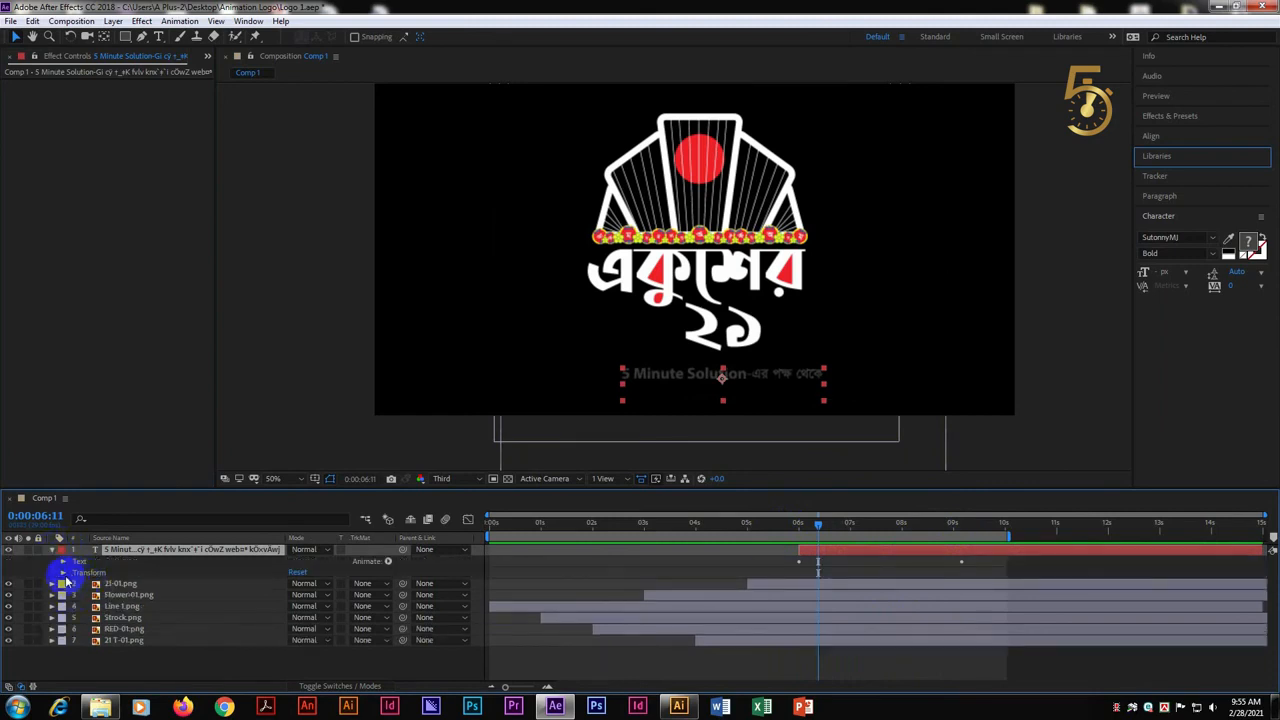
{"action": "left_click", "coordinate": [63, 563]}
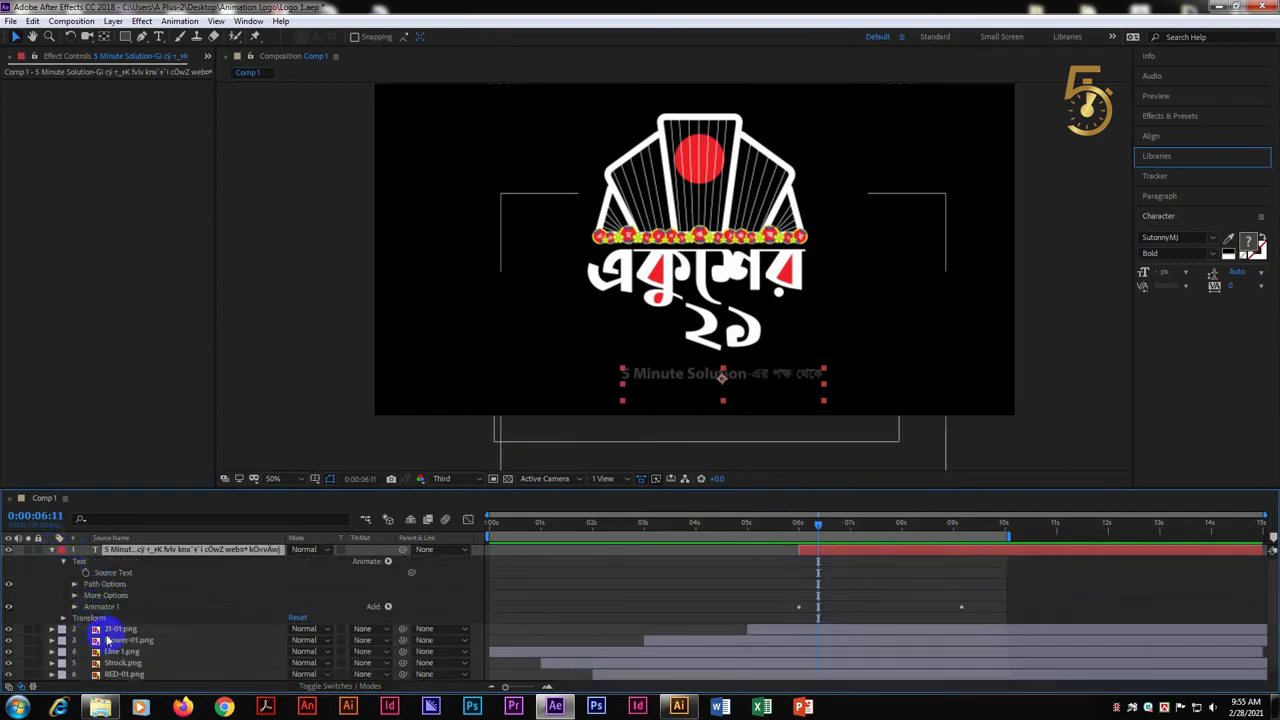
{"action": "left_click", "coordinate": [75, 607]}
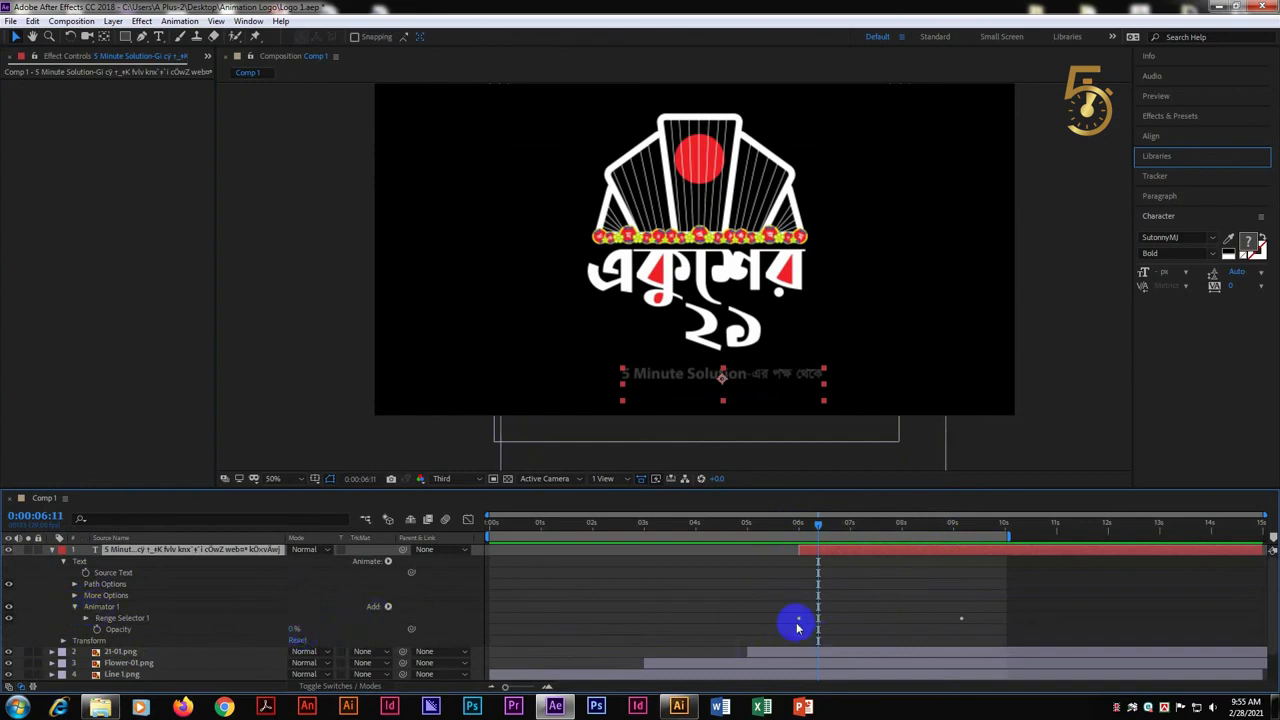
{"action": "left_click", "coordinate": [86, 618]}
Move the last Range Selector Start keyframe earlier to 7 seconds, previewing the faster text fade
{"action": "left_click_drag", "start_coordinate": [962, 629], "coordinate": [864, 629]}
{"action": "left_click_drag", "start_coordinate": [823, 530], "coordinate": [786, 530]}
{"action": "key", "text": "space"}
{"action": "key", "text": "space"}
{"action": "left_click_drag", "start_coordinate": [864, 631], "coordinate": [856, 633]}
{"action": "left_click_drag", "start_coordinate": [862, 527], "coordinate": [760, 528]}
{"action": "key", "text": "space"}
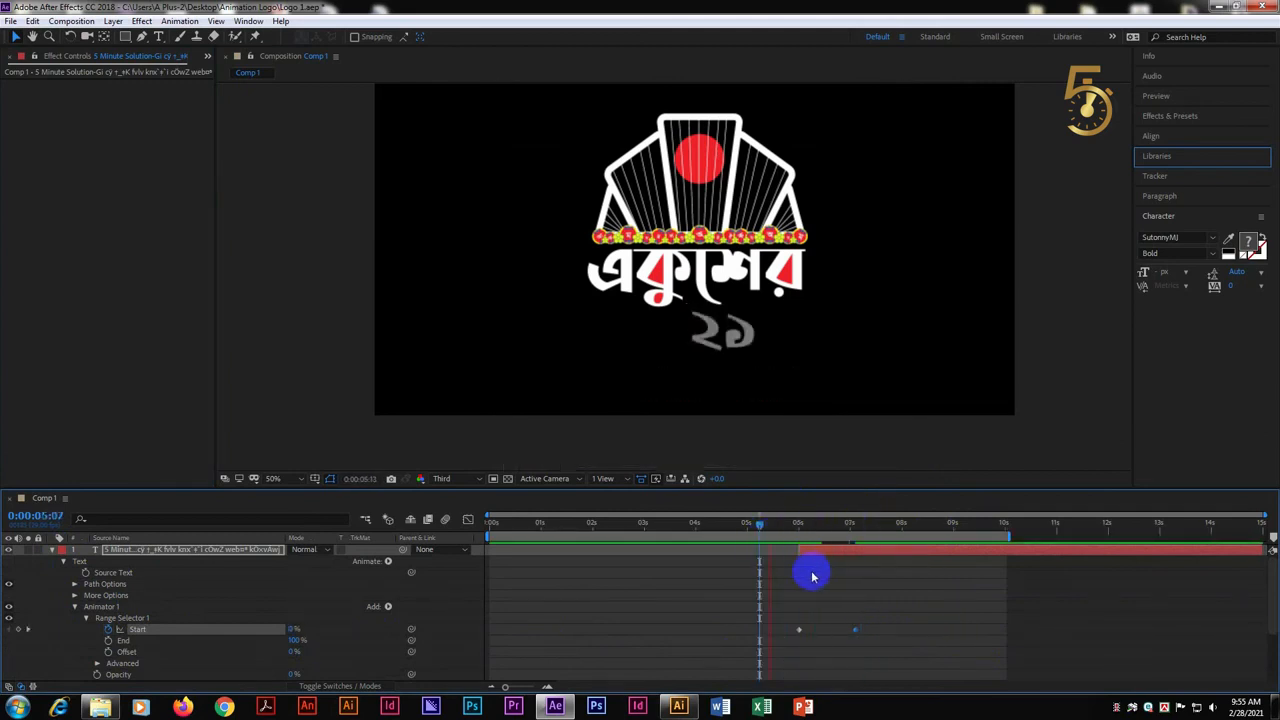
{"action": "mouse_move", "coordinate": [870, 527]}
{"action": "left_mouse_down"}
{"action": "mouse_move", "coordinate": [890, 531]}
{"action": "mouse_move", "coordinate": [777, 523]}
{"action": "mouse_move", "coordinate": [855, 527]}
{"action": "left_mouse_up"}
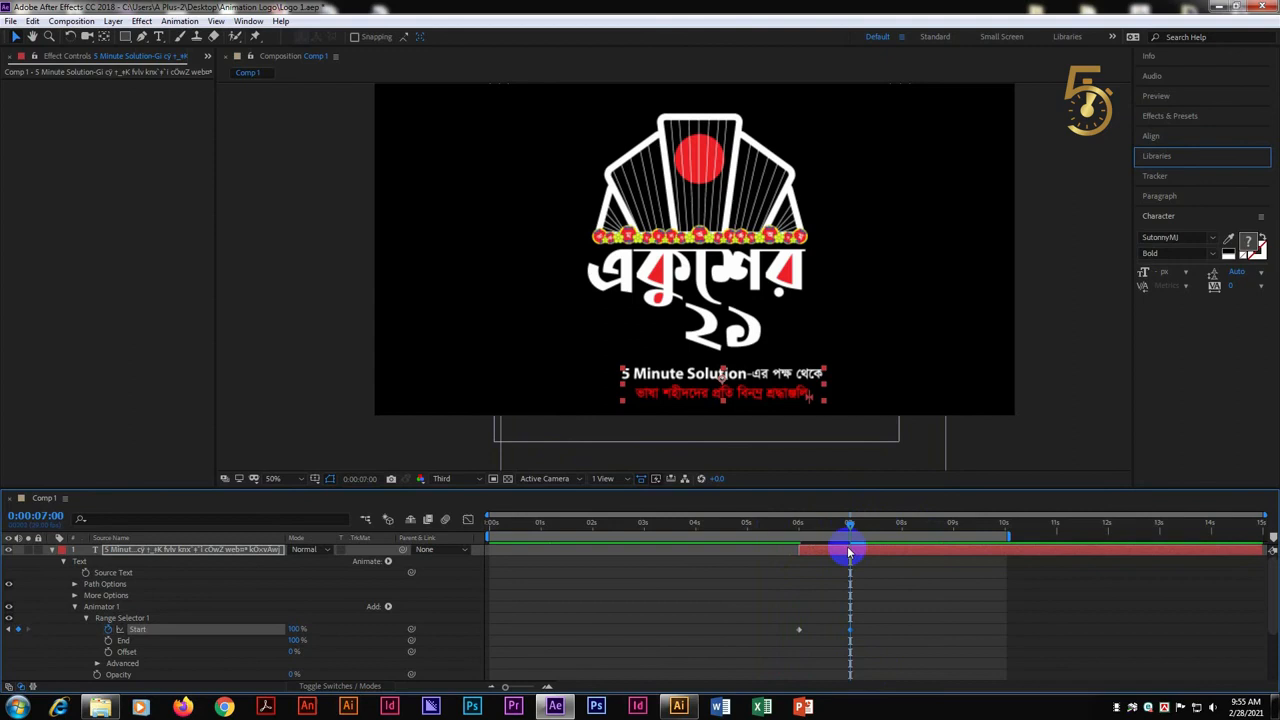
Play the full animation from the start, then collapse the text layer and check the frames after 7 seconds
{"action": "key", "text": "Home"}
{"action": "key", "text": "space"}
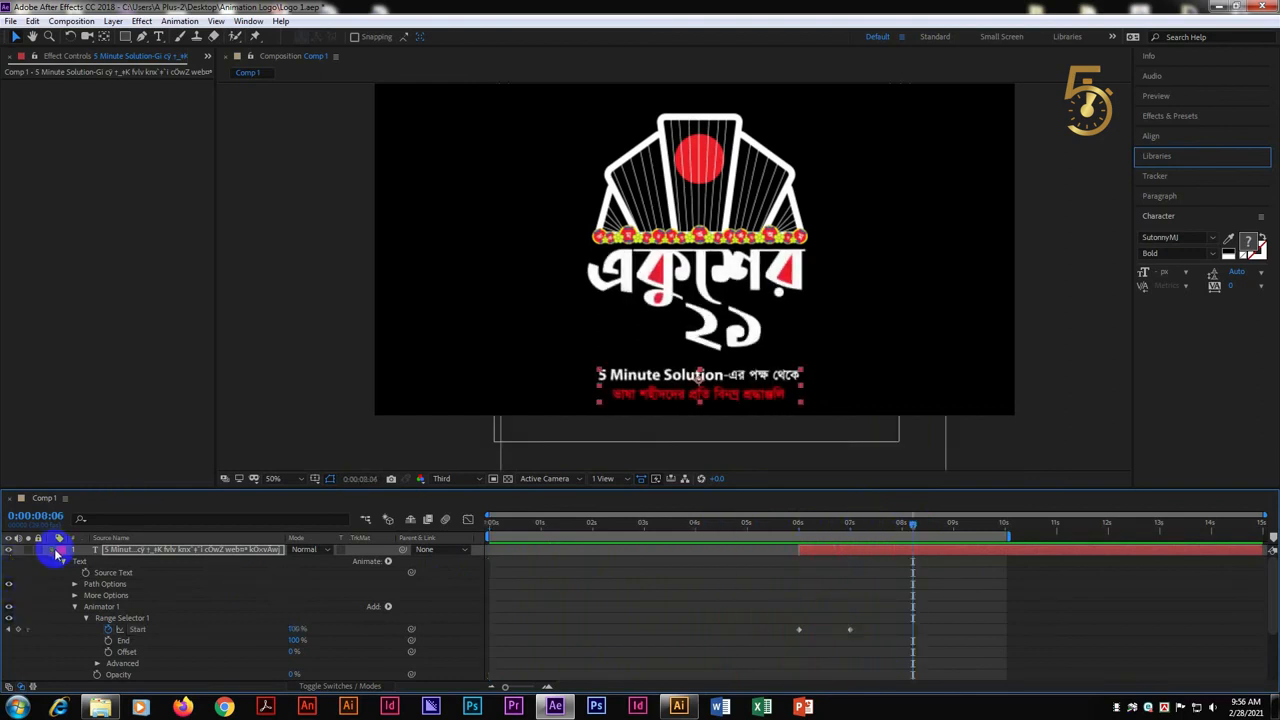
{"action": "left_click", "coordinate": [55, 551]}
{"action": "left_click_drag", "start_coordinate": [869, 525], "coordinate": [955, 530]}
{"action": "left_click_drag", "start_coordinate": [872, 533], "coordinate": [875, 533]}
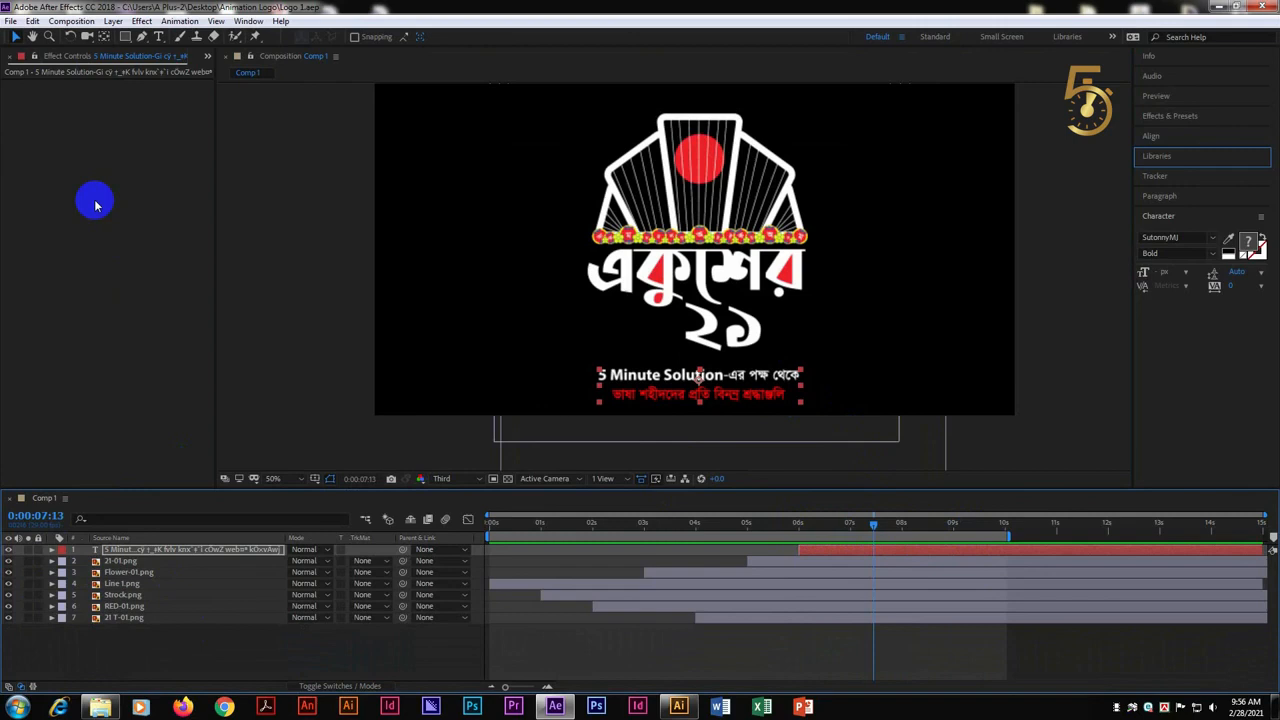
Import the ekushey_february MP3 from the desktop's Animation Logo folder and add it as the lowest layer of Comp 1
{"action": "key", "text": "ctrl+i"}
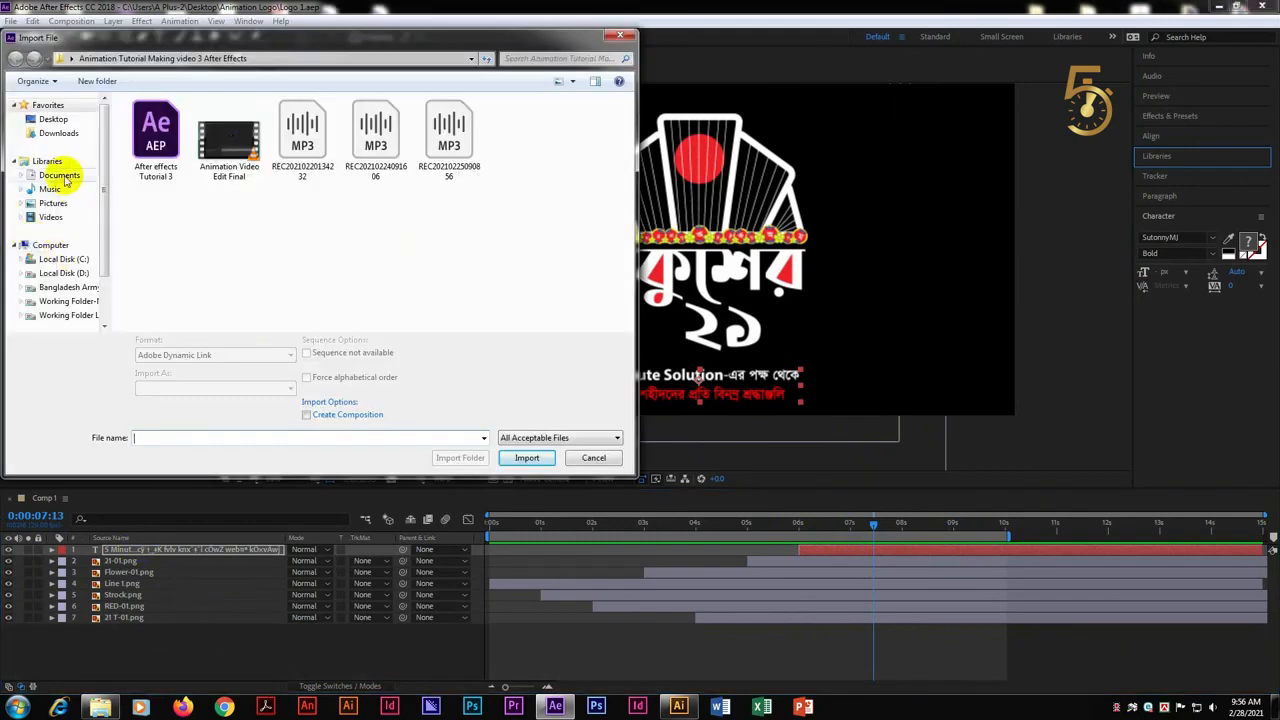
{"action": "left_click", "coordinate": [53, 119]}
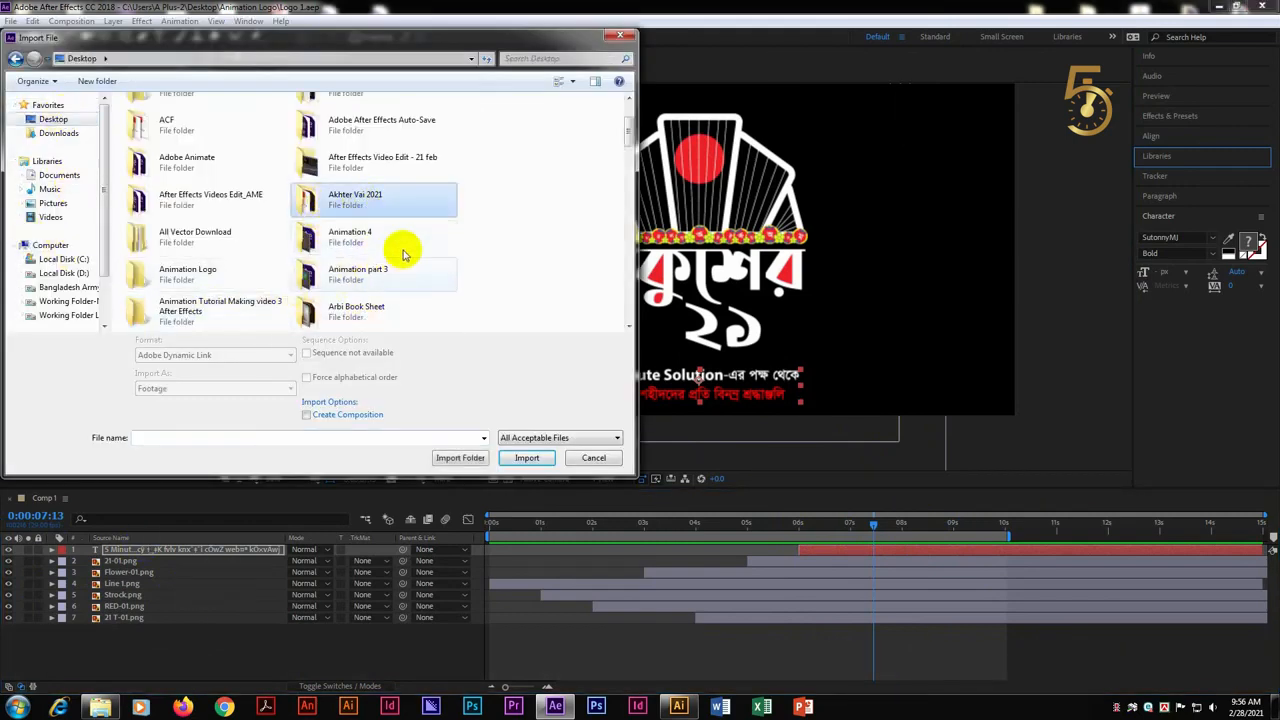
{"action": "double_click", "coordinate": [187, 267]}
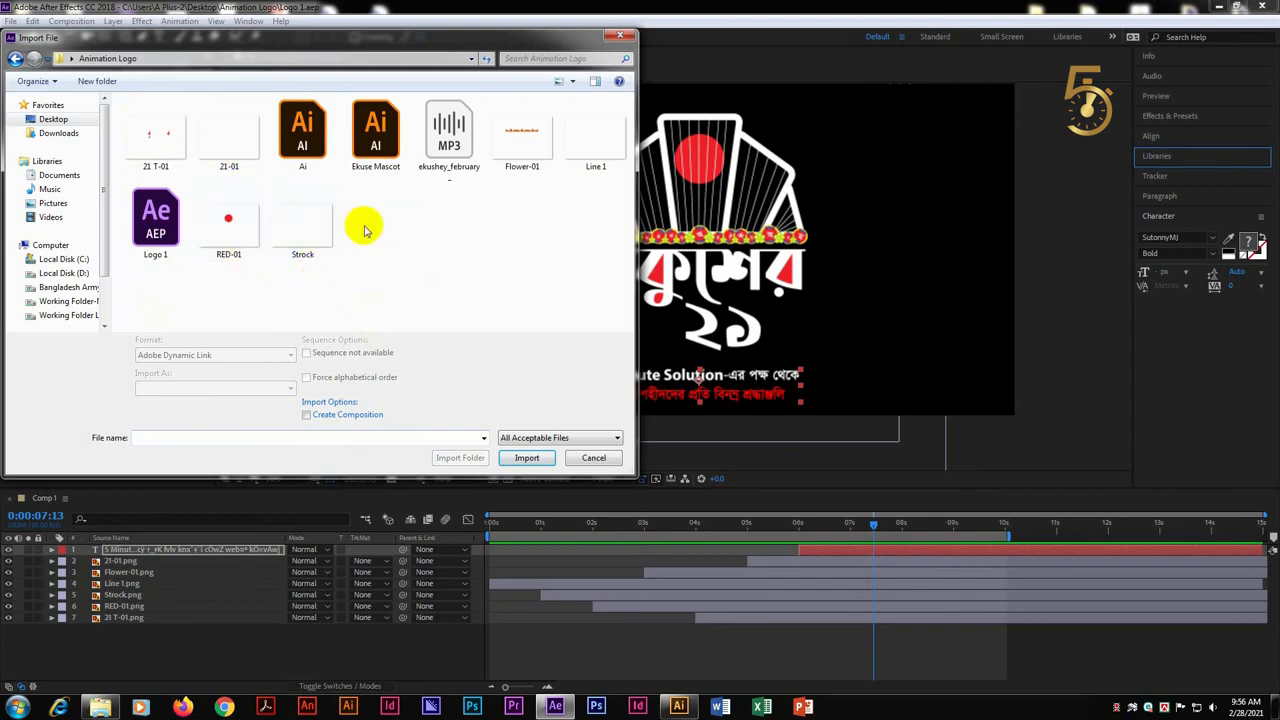
{"action": "left_click", "coordinate": [458, 136]}
{"action": "double_click", "coordinate": [452, 138]}
{"action": "left_click_drag", "start_coordinate": [60, 230], "coordinate": [563, 649]}
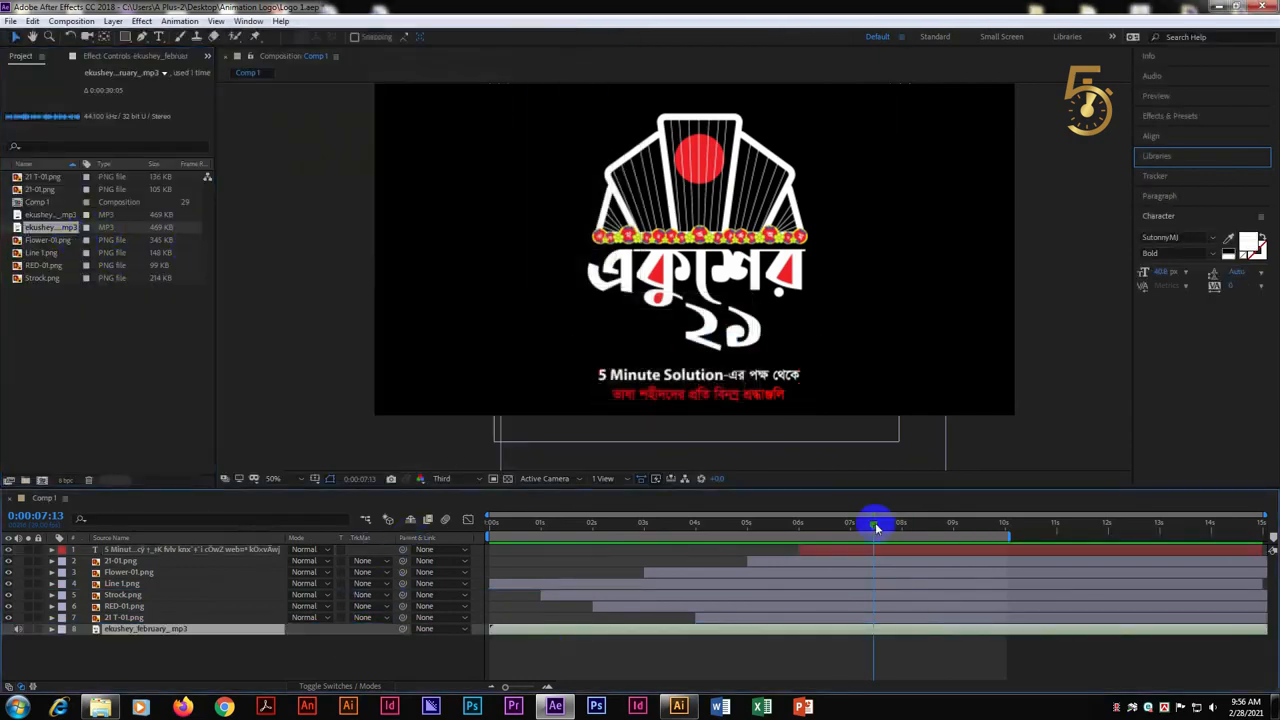
Trim the end of the ekushey_february audio layer to 0:00:10:02 and preview the composition from the start
{"action": "left_click_drag", "start_coordinate": [874, 527], "coordinate": [1008, 543]}
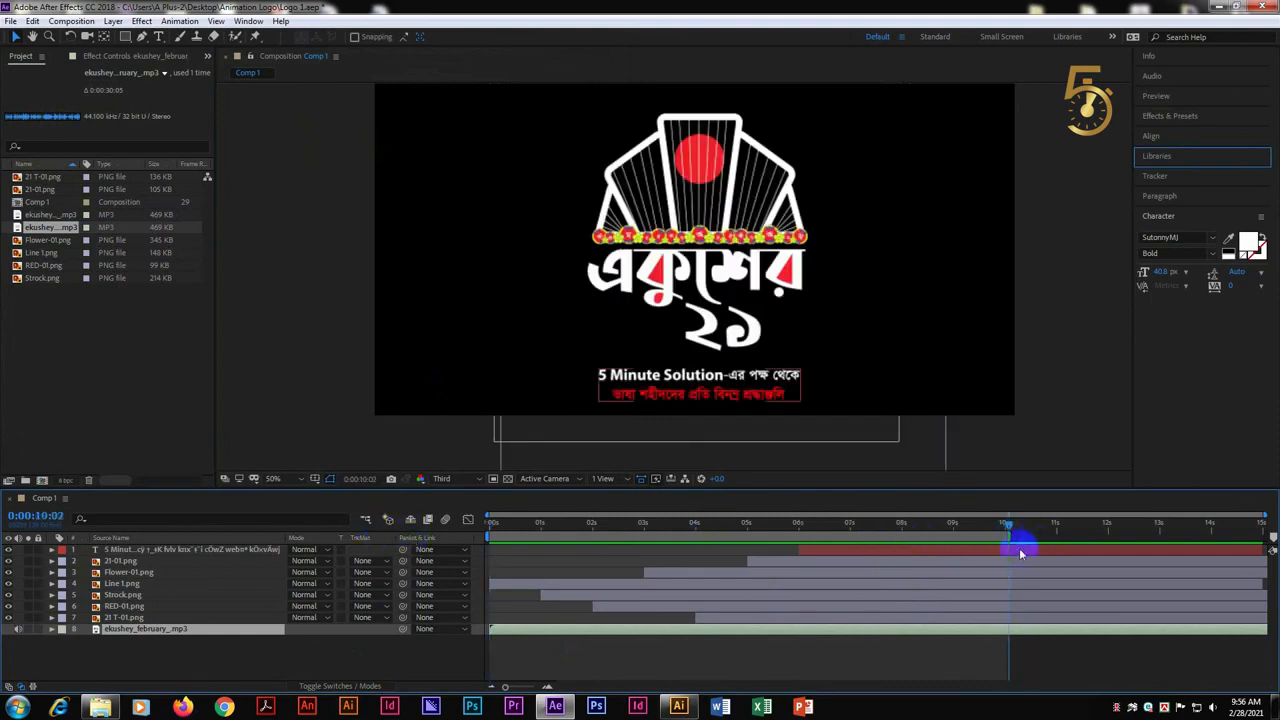
{"action": "key", "text": "alt+]"}
{"action": "left_click_drag", "start_coordinate": [1009, 525], "coordinate": [362, 541]}
{"action": "key", "text": "space"}
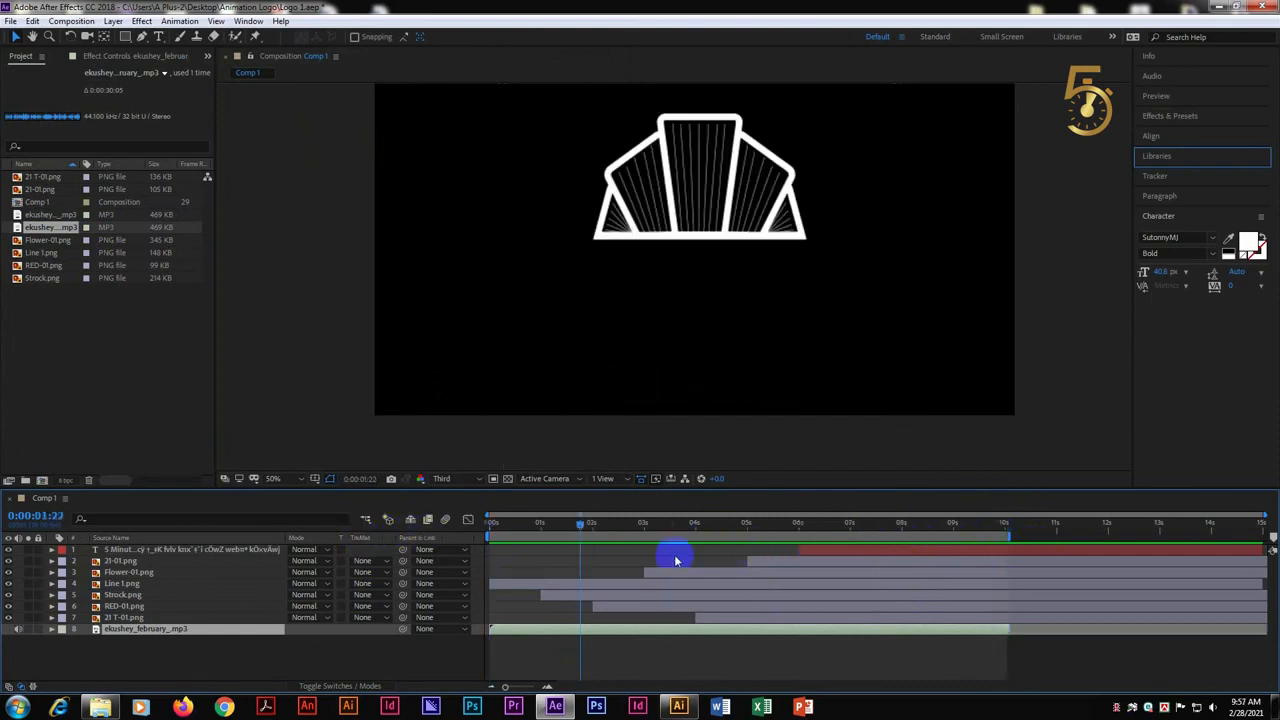
Lower the system volume and replay the logo animation with its soundtrack from the first frame
{"action": "left_click_drag", "start_coordinate": [590, 525], "coordinate": [436, 525]}
{"action": "key", "text": "space"}
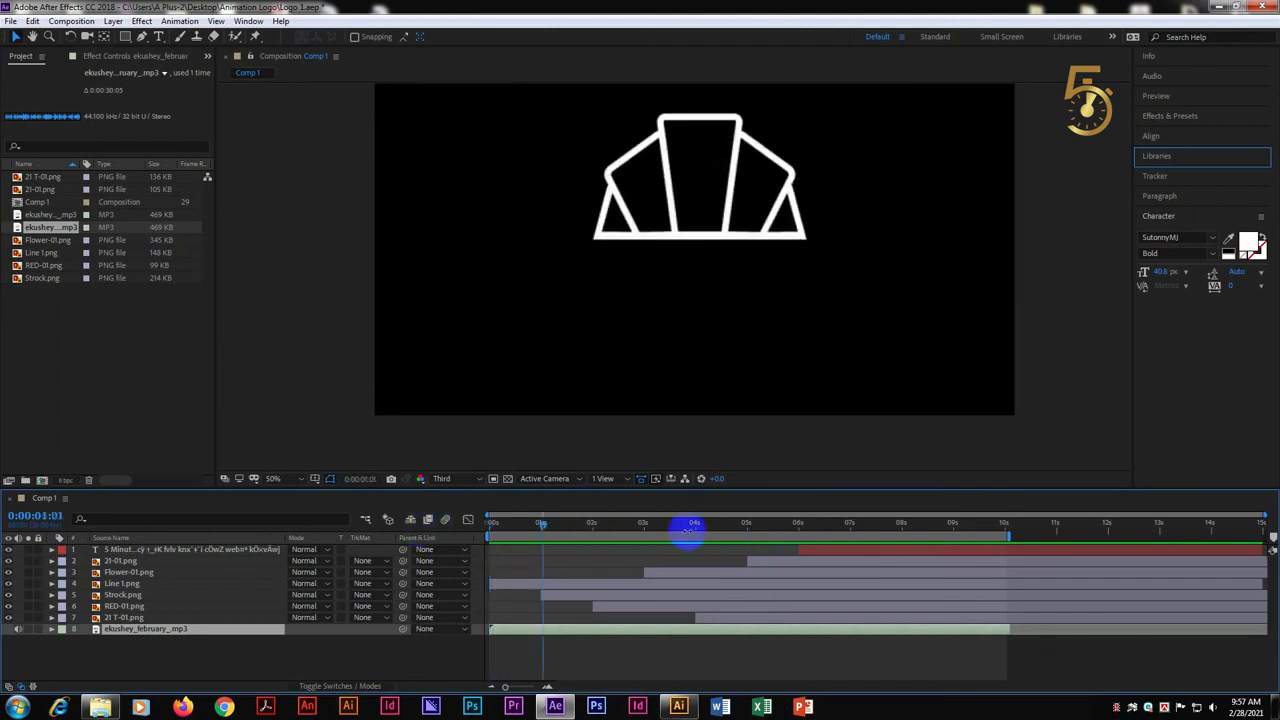
{"action": "left_click", "coordinate": [1213, 707]}
{"action": "left_click_drag", "start_coordinate": [1210, 560], "coordinate": [1209, 586]}
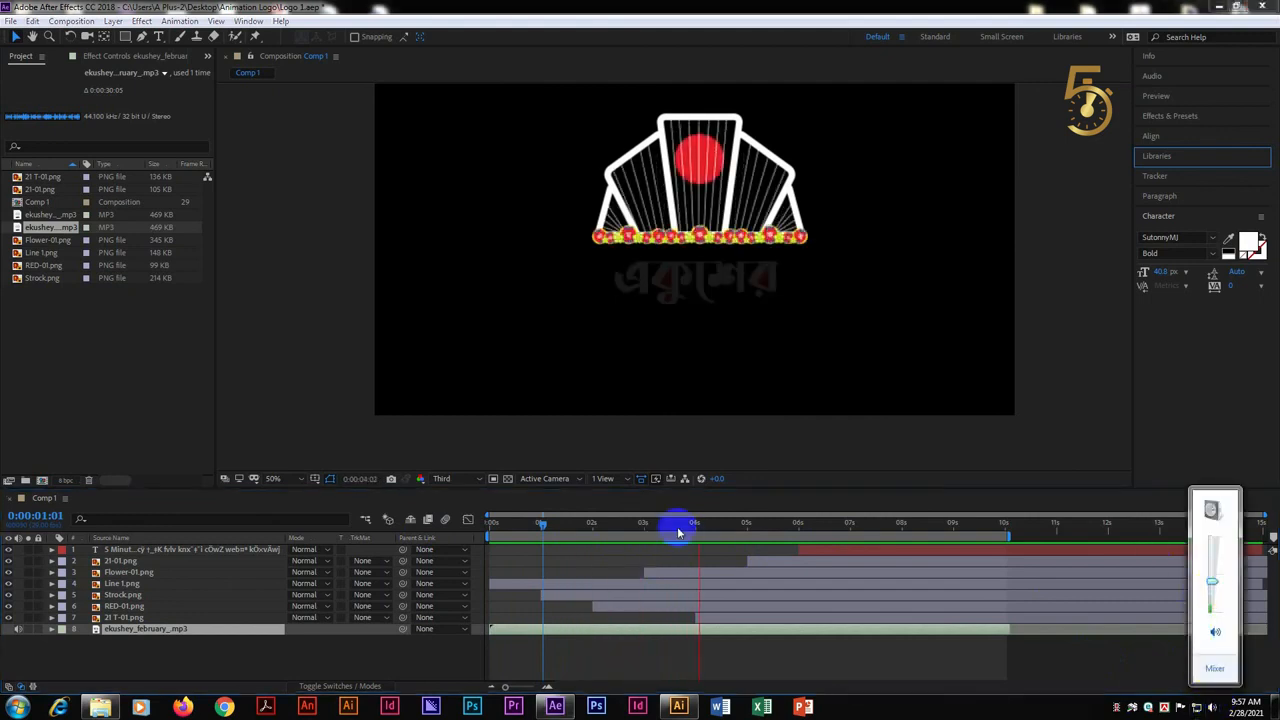
{"action": "left_click", "coordinate": [554, 525]}
{"action": "key", "text": "space"}
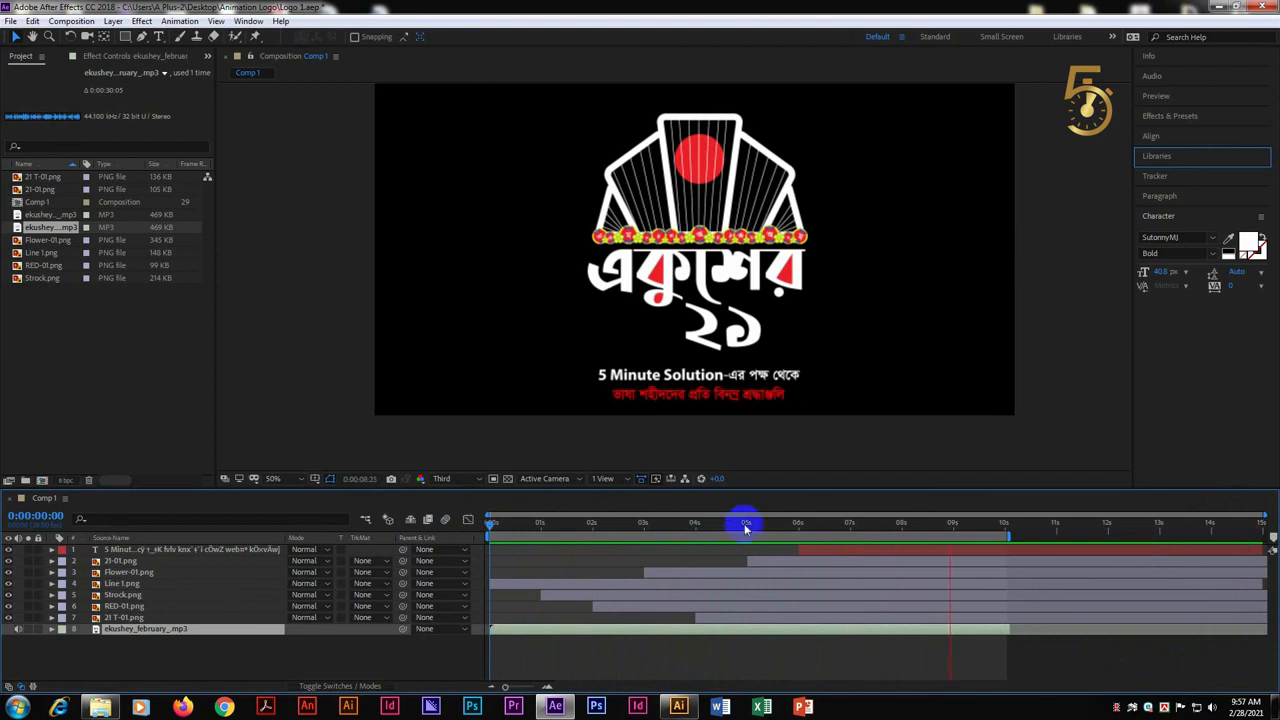
Return to the first frame, save the project, and review the finished logo and text animation across the timeline
{"action": "left_click_drag", "start_coordinate": [976, 528], "coordinate": [460, 511]}
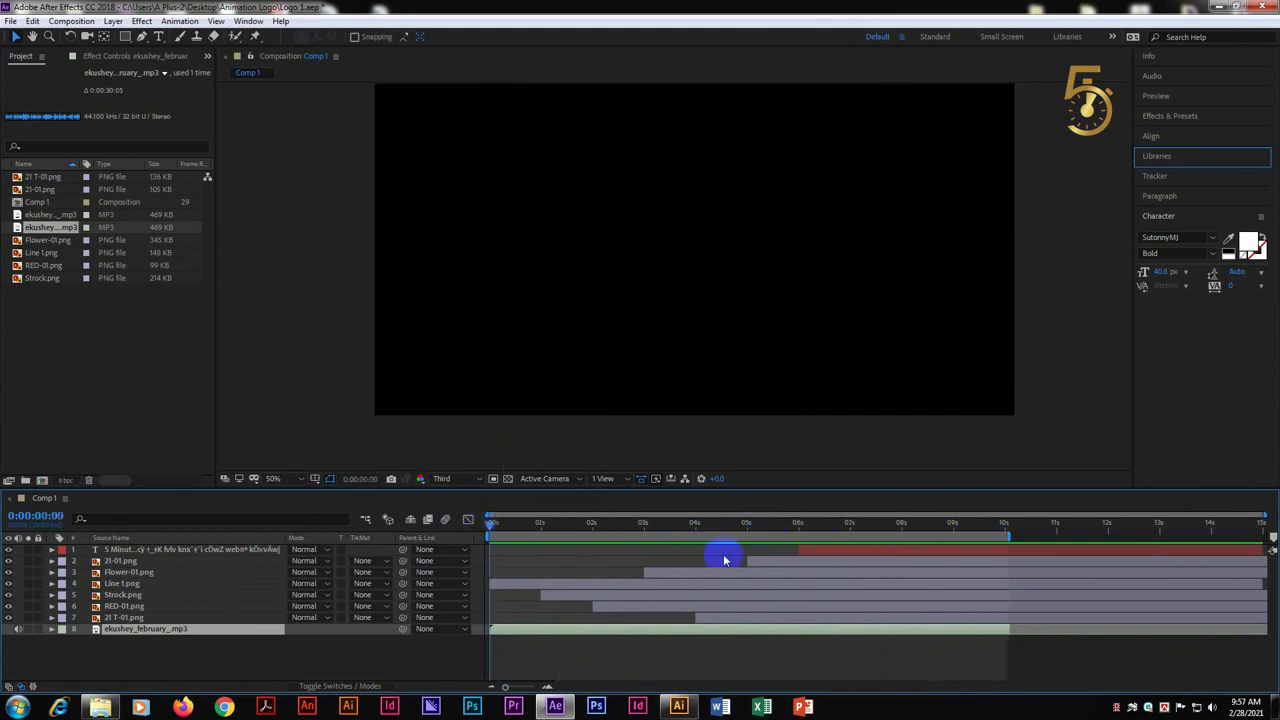
{"action": "key", "text": "ctrl+s"}
{"action": "left_click_drag", "start_coordinate": [583, 533], "coordinate": [763, 535]}
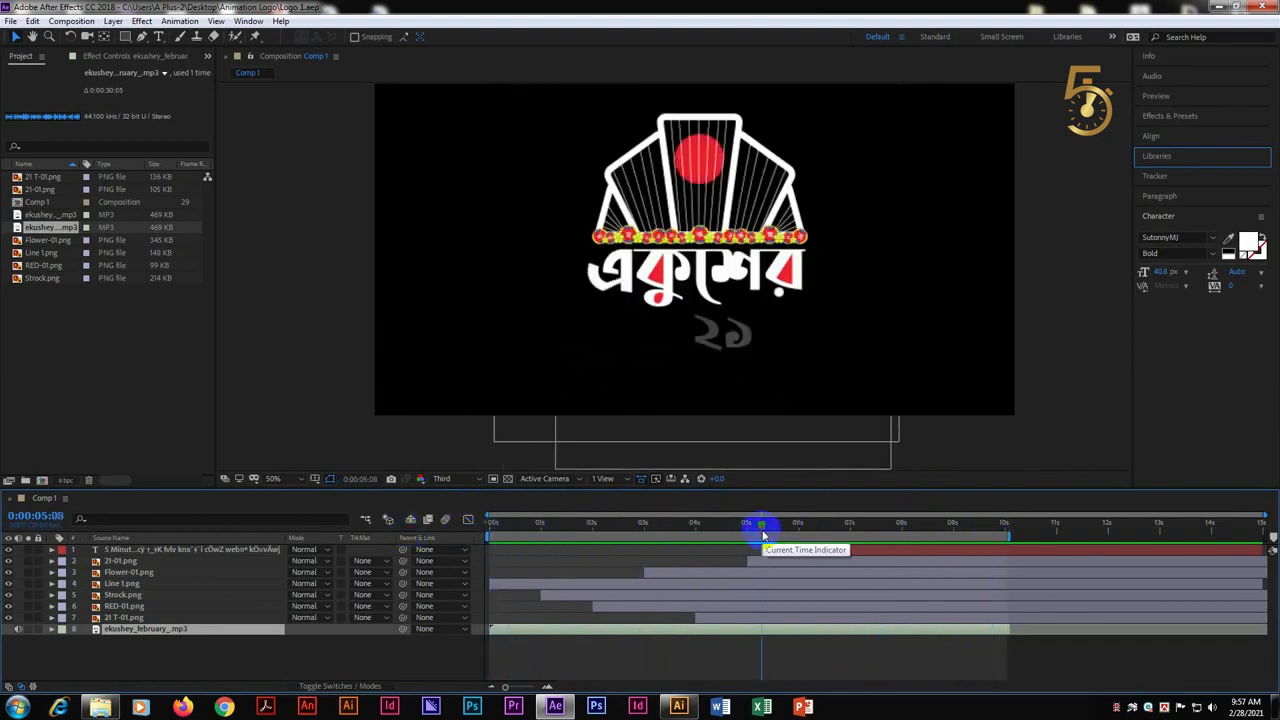
{"action": "left_click_drag", "start_coordinate": [800, 526], "coordinate": [866, 556]}
{"action": "left_click_drag", "start_coordinate": [969, 555], "coordinate": [427, 533]}
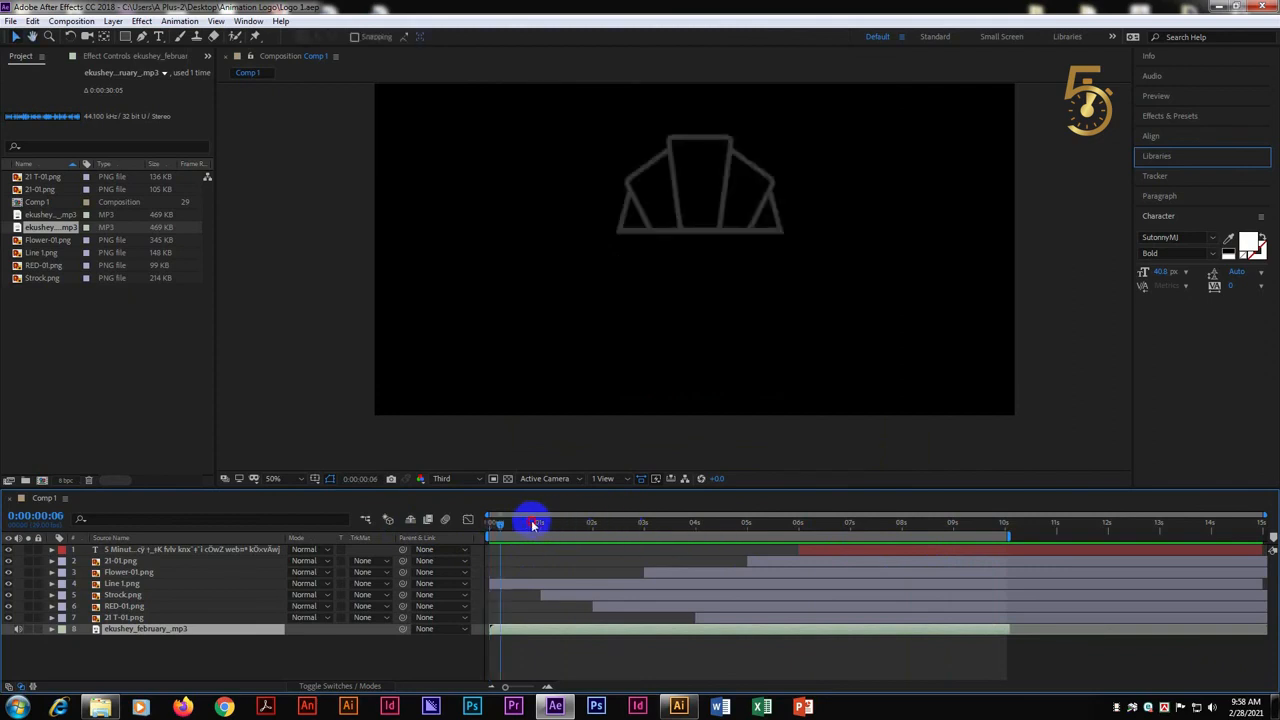
{"action": "key", "text": "space"}
{"action": "left_click_drag", "start_coordinate": [597, 520], "coordinate": [391, 537]}
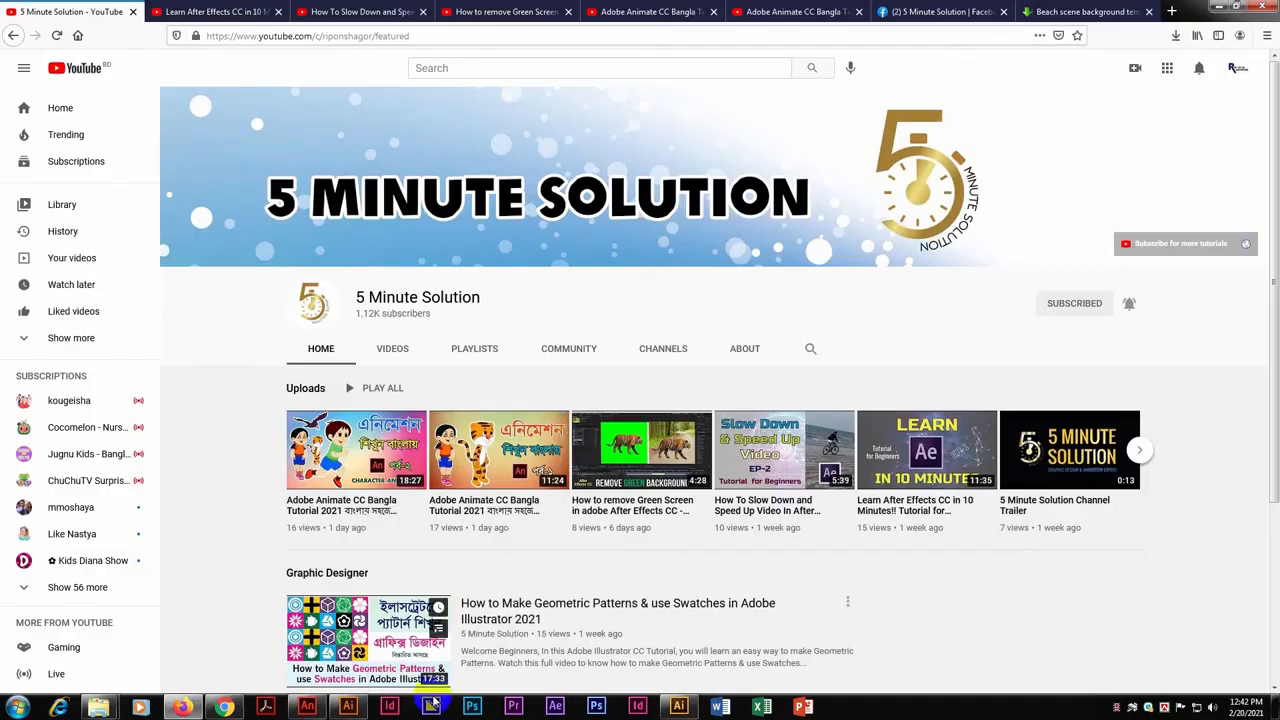